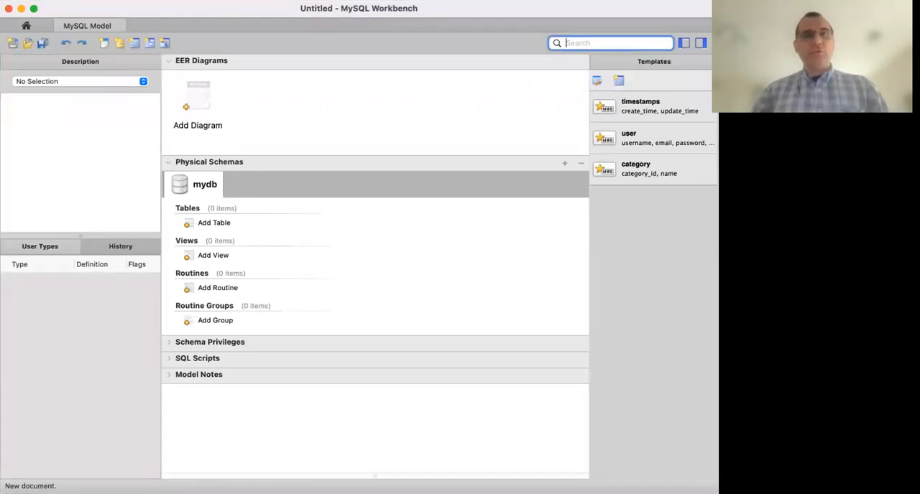
Save the model to the Desktop as w3s1.mwb.
{"action": "key", "text": "super+s"}
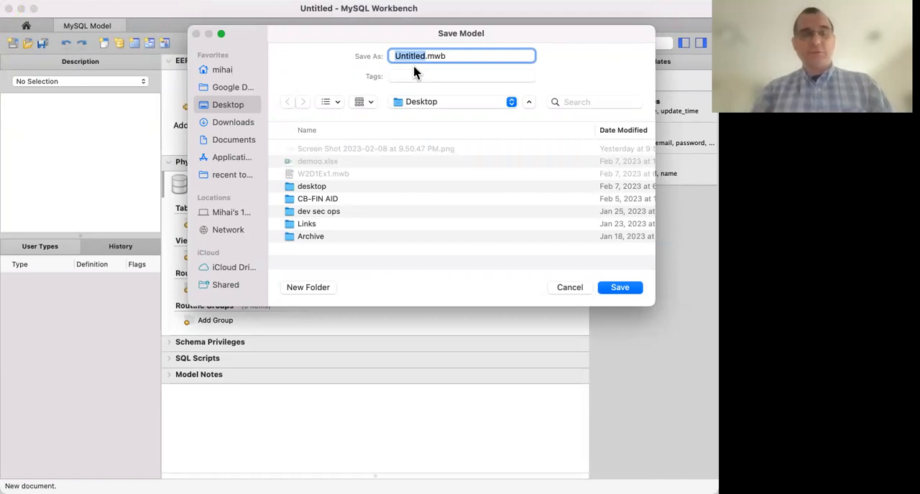
{"action": "type", "text": "w2s1"}
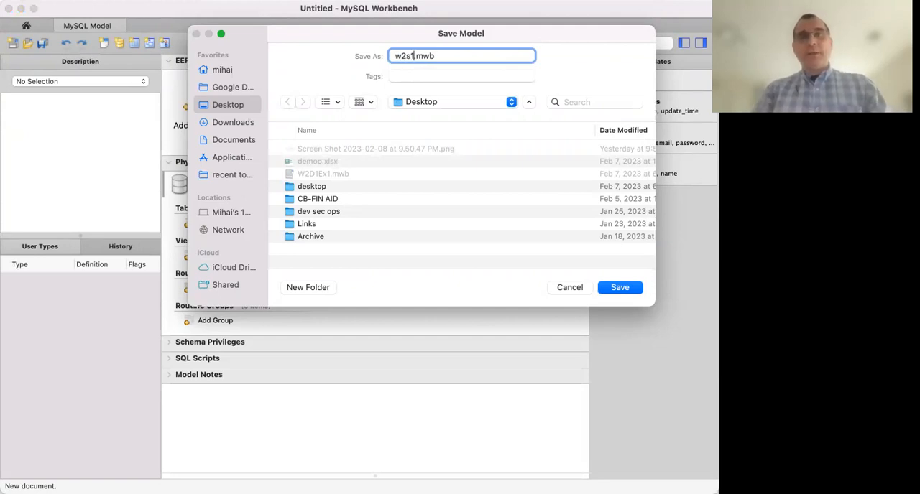
{"action": "key", "text": "BackSpace"}
{"action": "key", "text": "BackSpace"}
{"action": "key", "text": "BackSpace"}
{"action": "type", "text": "3s1"}
{"action": "key", "text": "Return"}
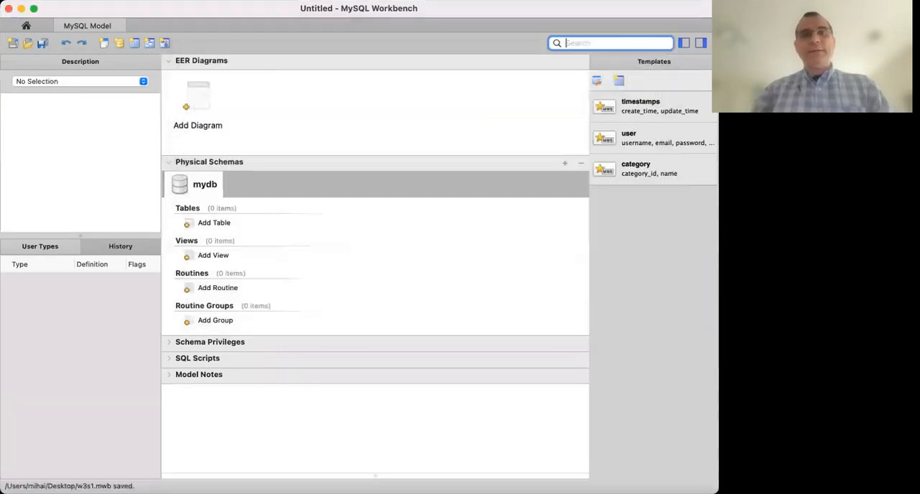
Add an EER diagram and place a text object near the upper-left corner of its canvas.
{"action": "double_click", "coordinate": [192, 101]}
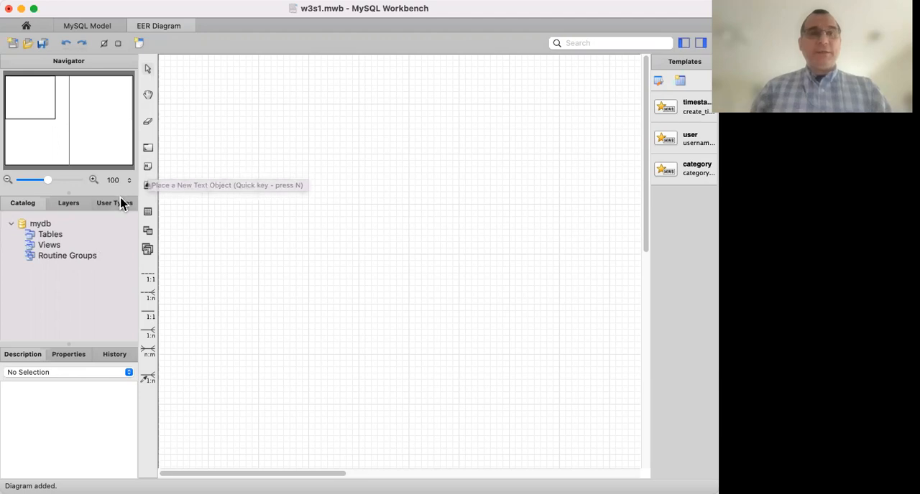
{"action": "left_click", "coordinate": [148, 170]}
{"action": "left_click", "coordinate": [215, 96]}
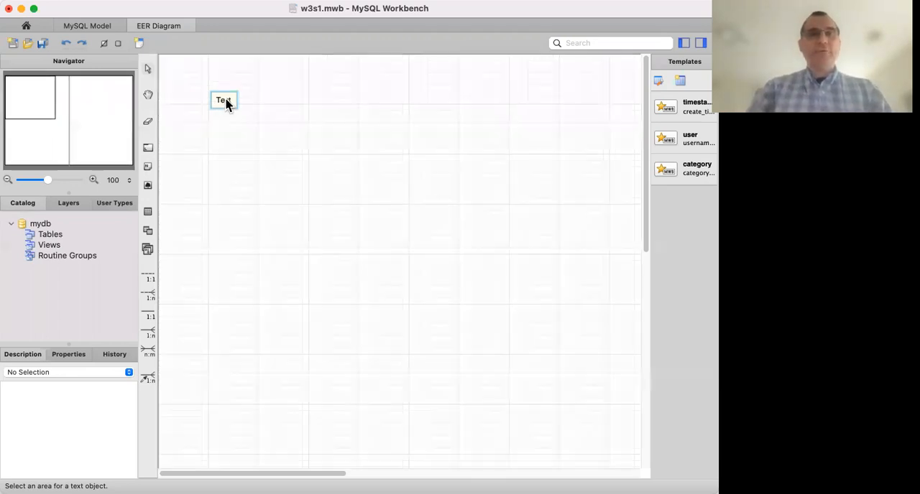
Replace the text object's placeholder with 'Two entities: ADVISOR and STUDENT;'.
{"action": "double_click", "coordinate": [225, 101]}
{"action": "double_click", "coordinate": [245, 302]}
{"action": "type", "text": "Two  entities"}
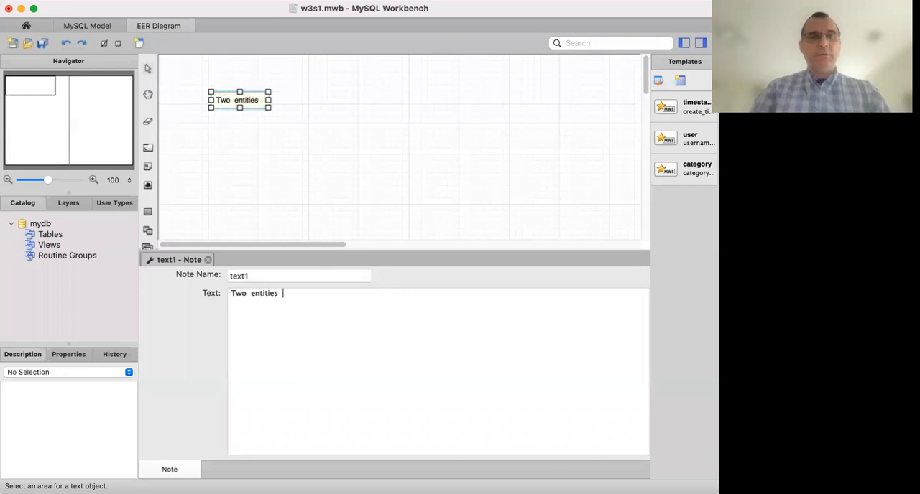
{"action": "type", "text": ": A"}
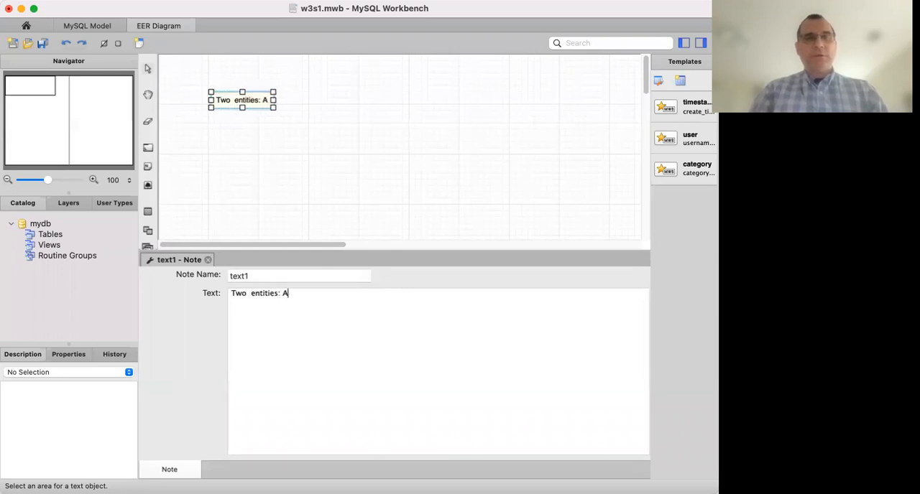
{"action": "type", "text": "DVISOR"}
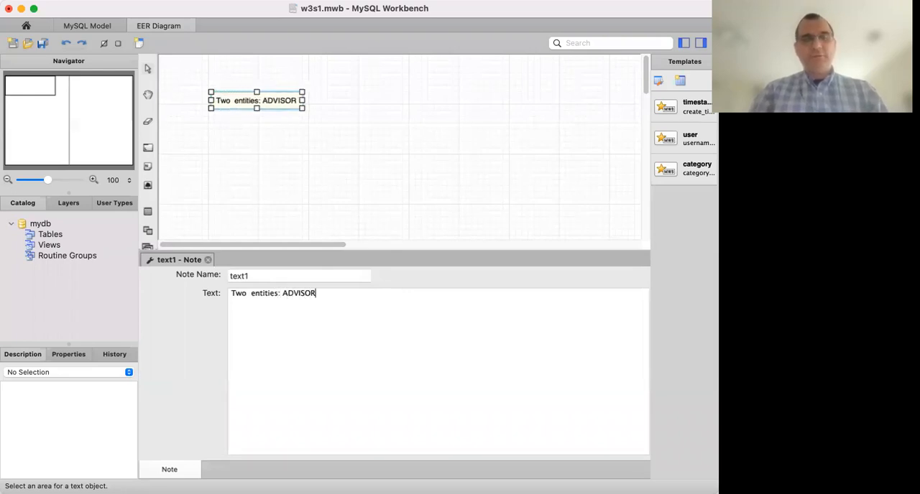
{"action": "type", "text": " and STUDENT"}
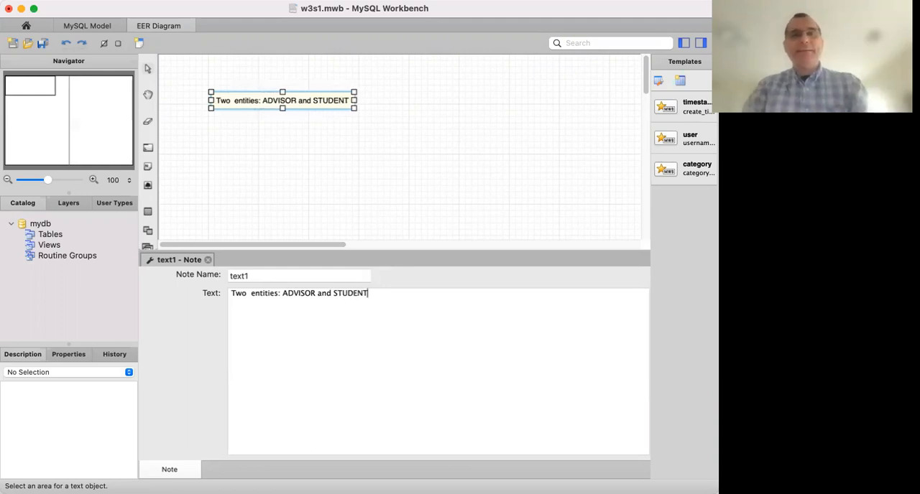
{"action": "type", "text": ";"}
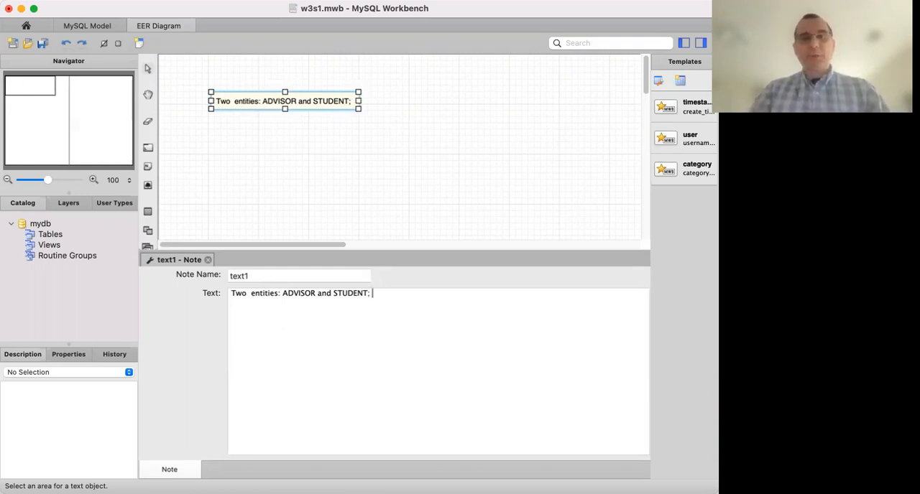
Continue the note text with 'An advisor has many students assigned'.
{"action": "type", "text": "An advisor"}
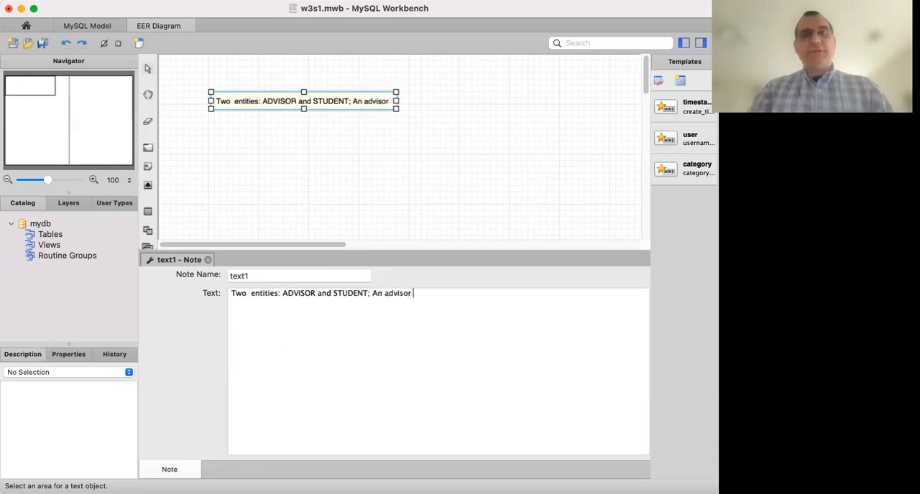
{"action": "type", "text": "s"}
{"action": "key", "text": "BackSpace"}
{"action": "type", "text": "has "}
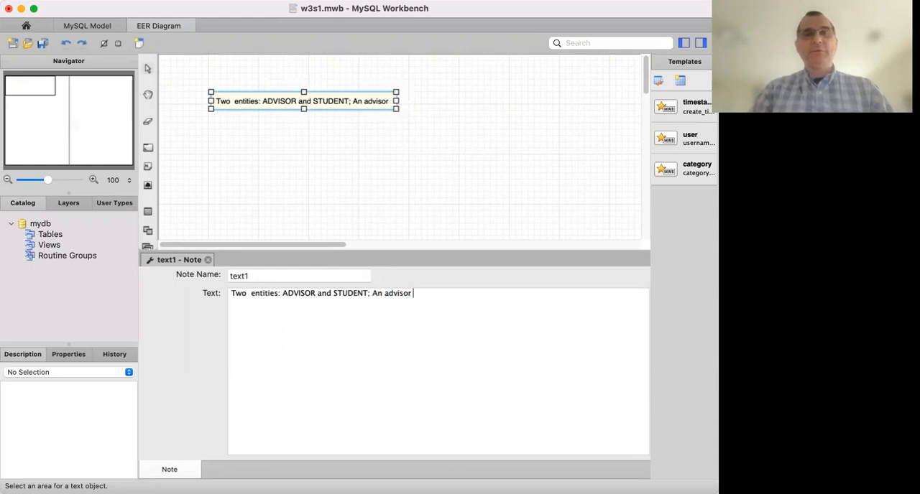
{"action": "type", "text": "ma"}
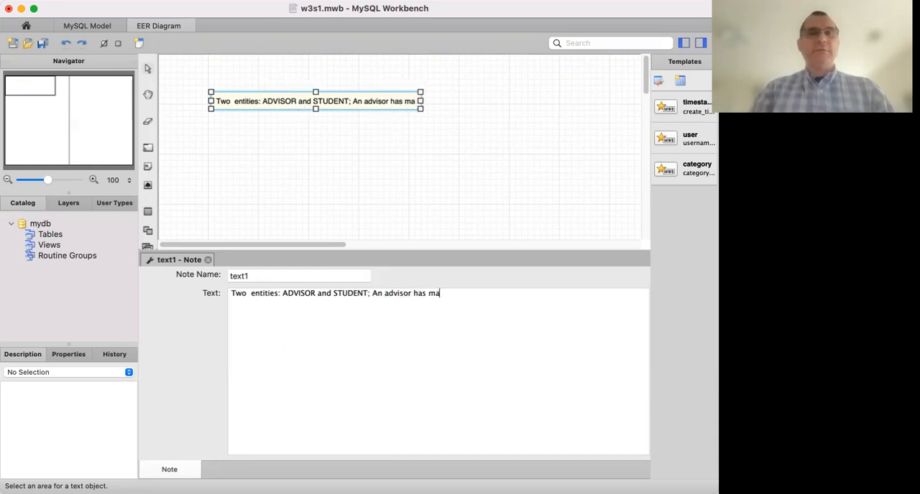
{"action": "type", "text": "ny students assi"}
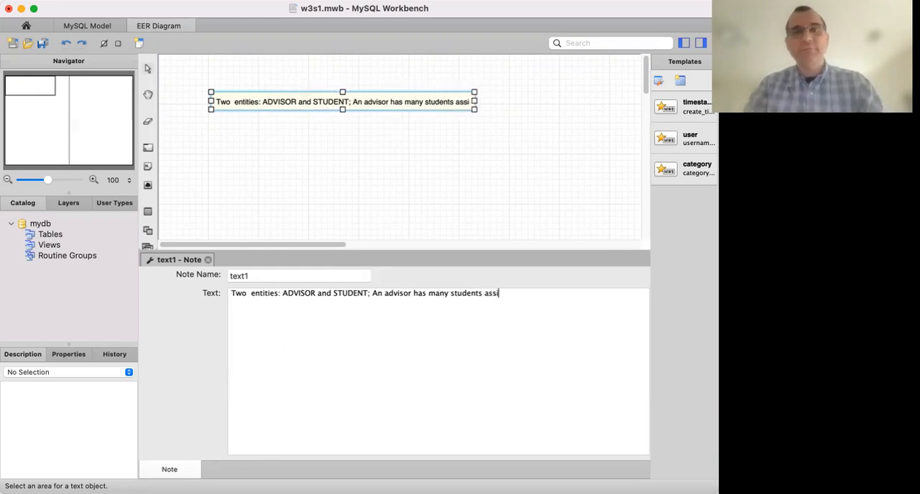
{"action": "type", "text": "gned"}
Complete the note's sentence with 'and a student will be assigned to only one advisor.'.
{"action": "key", "text": "BackSpace"}
{"action": "type", "text": "but"}
{"action": "key", "text": "BackSpace"}
{"action": "key", "text": "BackSpace"}
{"action": "key", "text": "BackSpace"}
{"action": "type", "text": "b"}
{"action": "key", "text": "BackSpace"}
{"action": "type", "text": "and  a student will be assigned to only one advisor"}
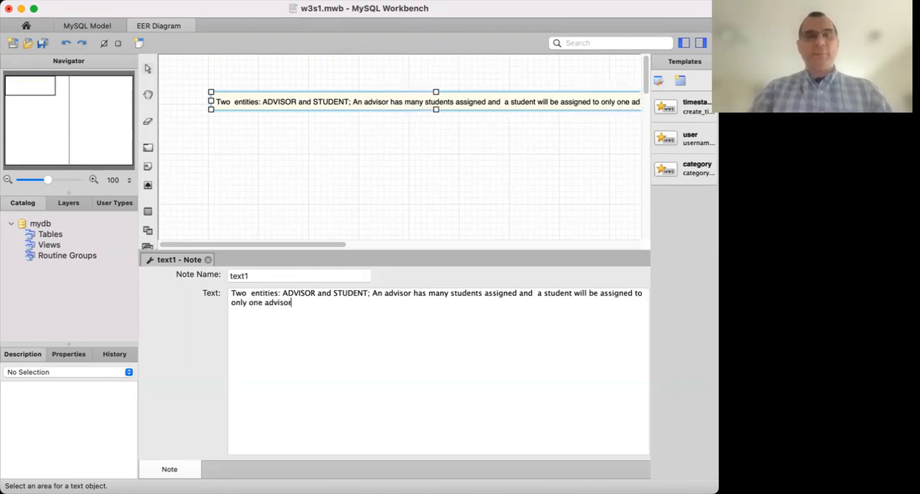
{"action": "type", "text": "."}
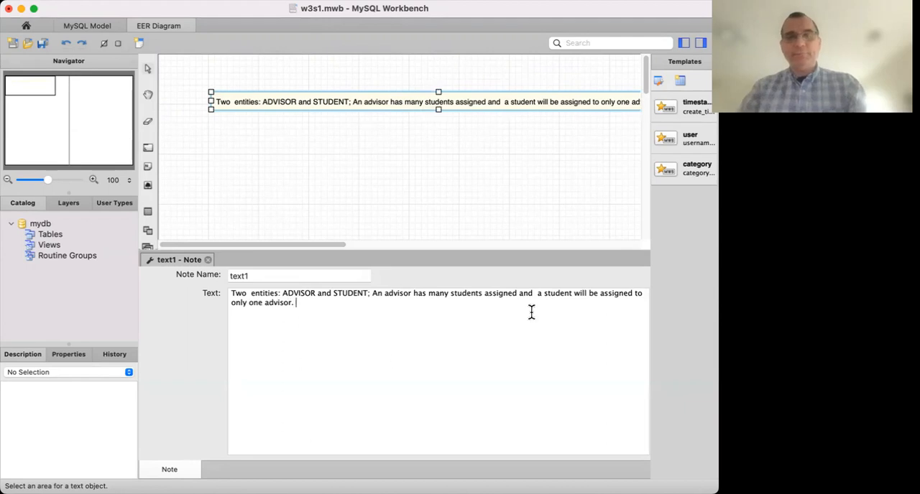
Change 'will' to 'may' in the note and remove the extra space before 'a student'.
{"action": "double_click", "coordinate": [580, 295]}
{"action": "type", "text": "may"}
{"action": "left_click", "coordinate": [536, 293]}
{"action": "key", "text": "BackSpace"}
Append 'A student may not have an advisor assigned when enrolling to the college.' to the end of the note.
{"action": "left_click", "coordinate": [364, 307]}
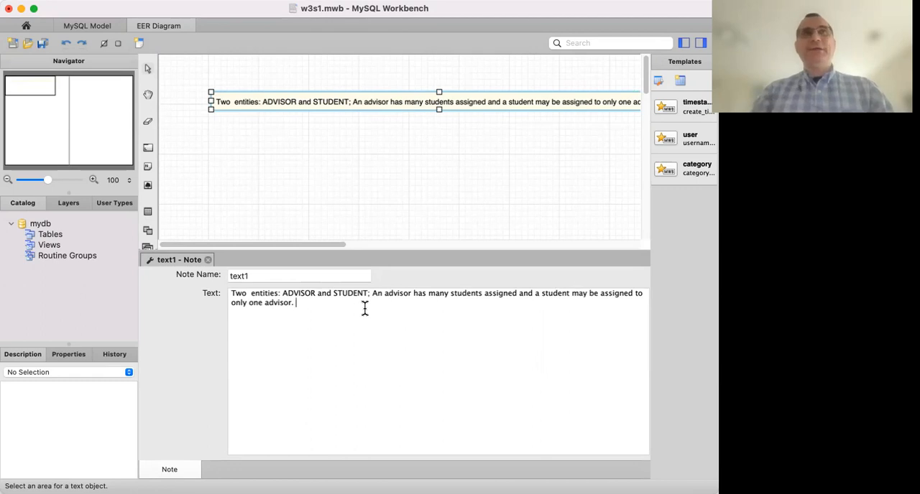
{"action": "type", "text": "A sttude"}
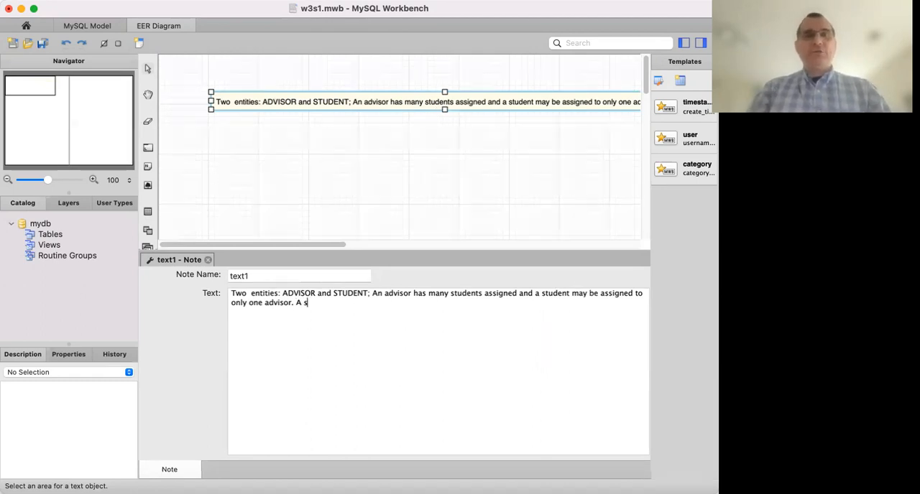
{"action": "key", "text": "BackSpace"}
{"action": "key", "text": "BackSpace"}
{"action": "key", "text": "BackSpace"}
{"action": "key", "text": "BackSpace"}
{"action": "key", "text": "BackSpace"}
{"action": "type", "text": "udent "}
{"action": "type", "text": "may no"}
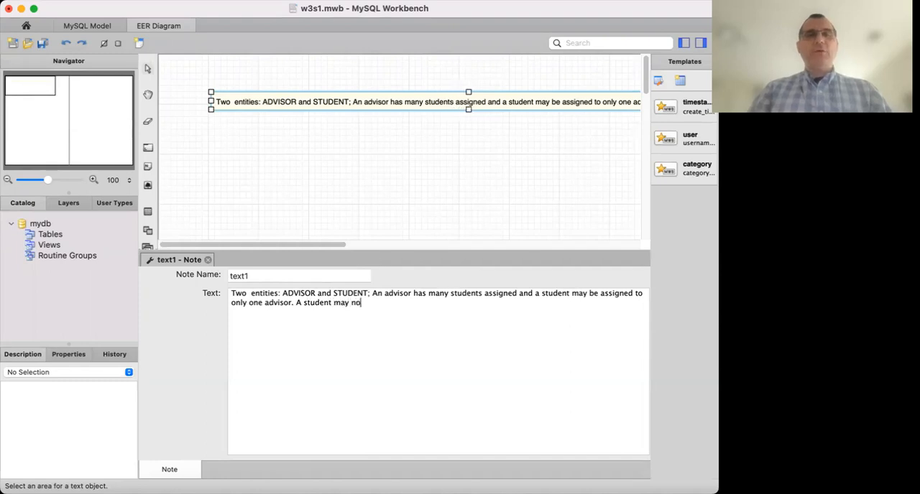
{"action": "type", "text": "t have an"}
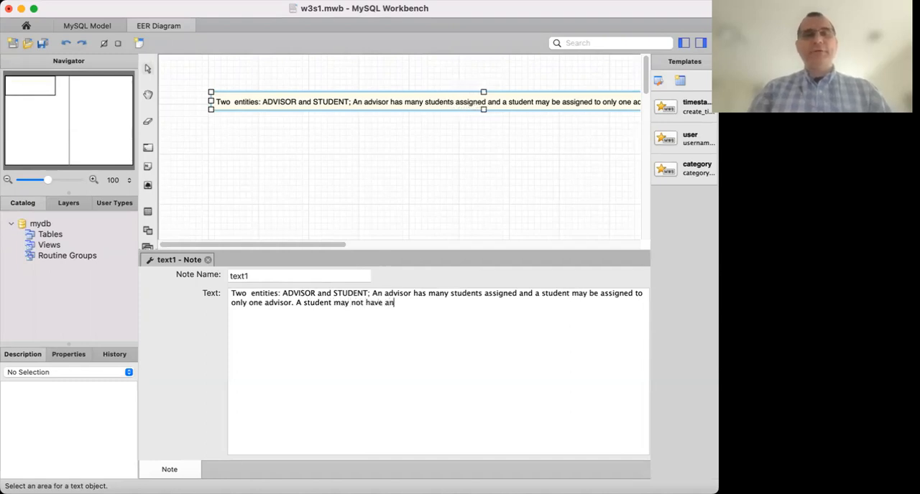
{"action": "type", "text": " advisor as"}
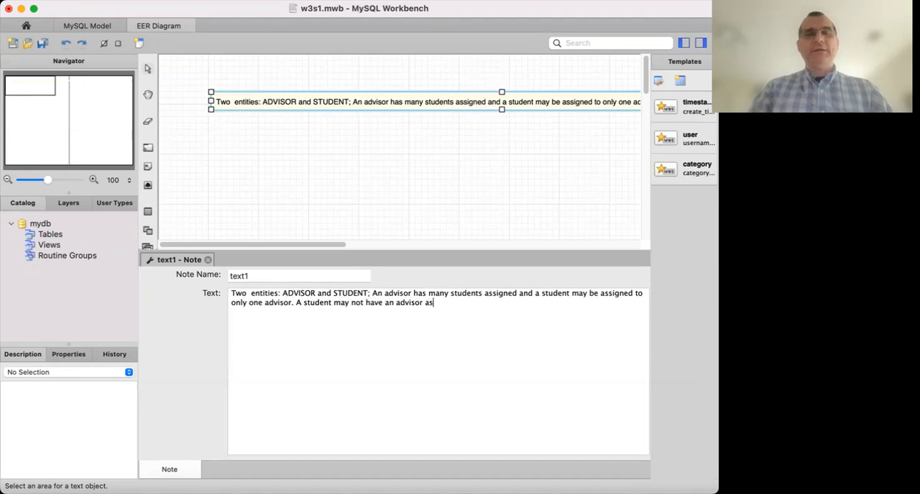
{"action": "type", "text": "signed when "}
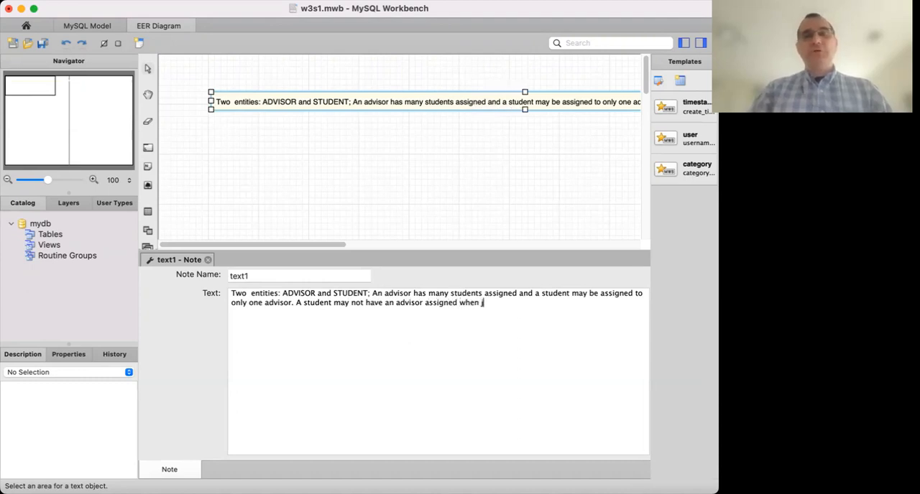
{"action": "type", "text": "enrolling to the c"}
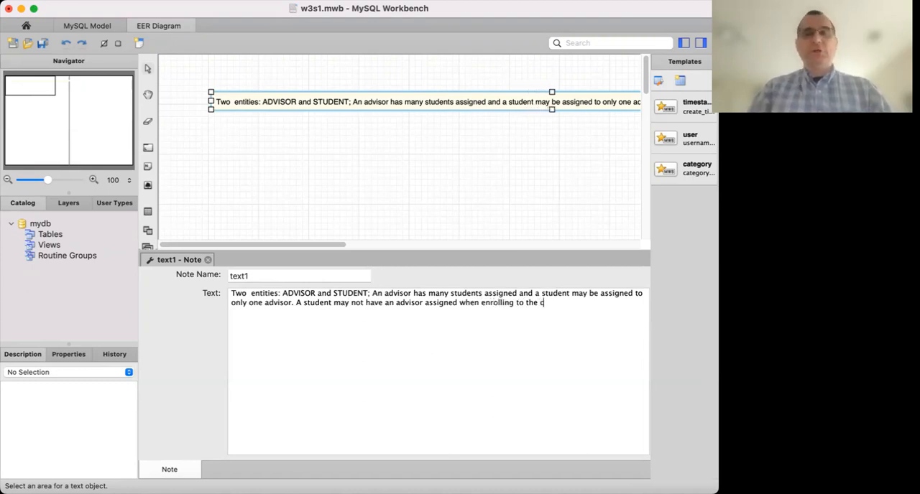
{"action": "type", "text": "ollege."}
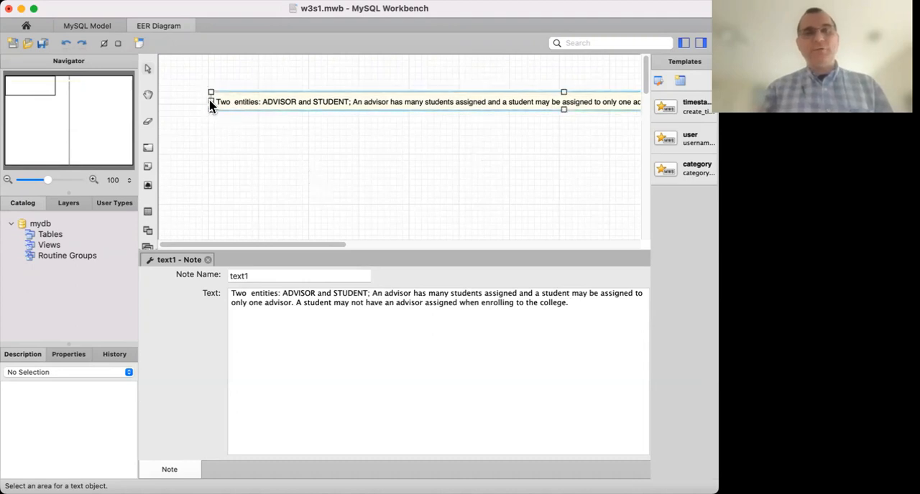
Move and resize the note so its text wraps onto three lines inside the frame, and close its editor.
{"action": "left_click_drag", "start_coordinate": [214, 105], "coordinate": [268, 83]}
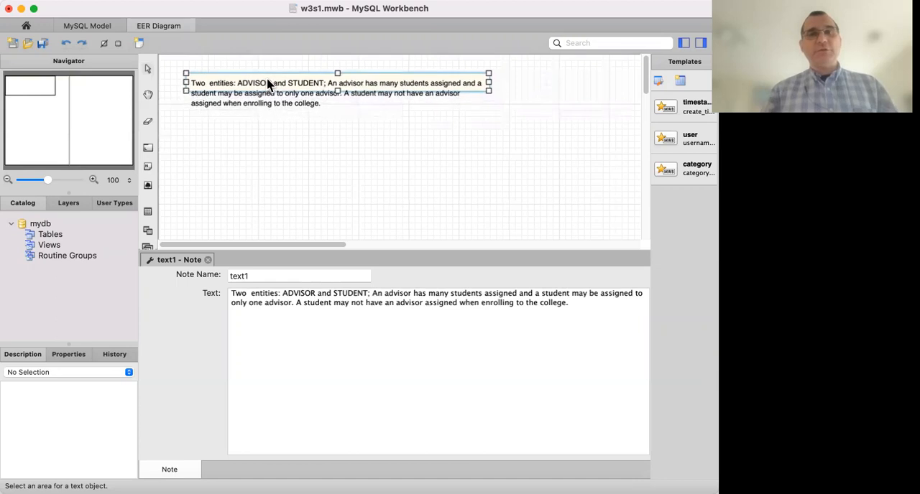
{"action": "left_click_drag", "start_coordinate": [337, 91], "coordinate": [340, 117]}
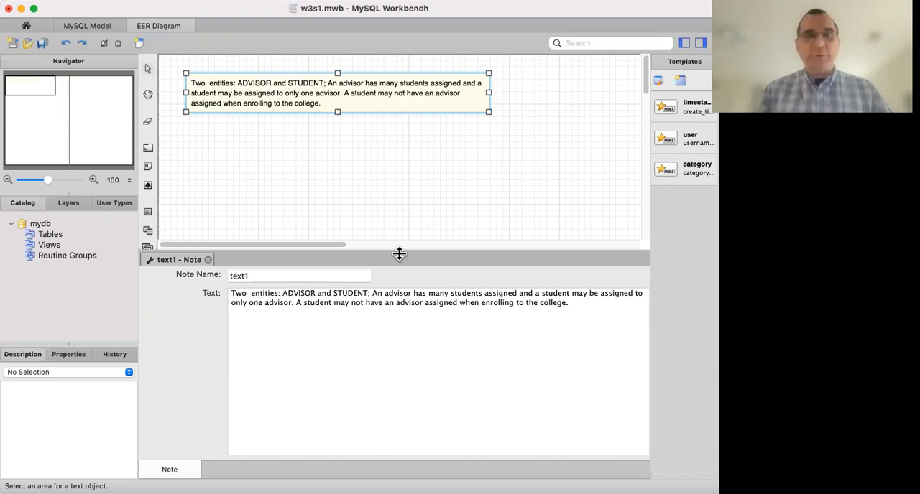
{"action": "left_click_drag", "start_coordinate": [400, 250], "coordinate": [398, 337]}
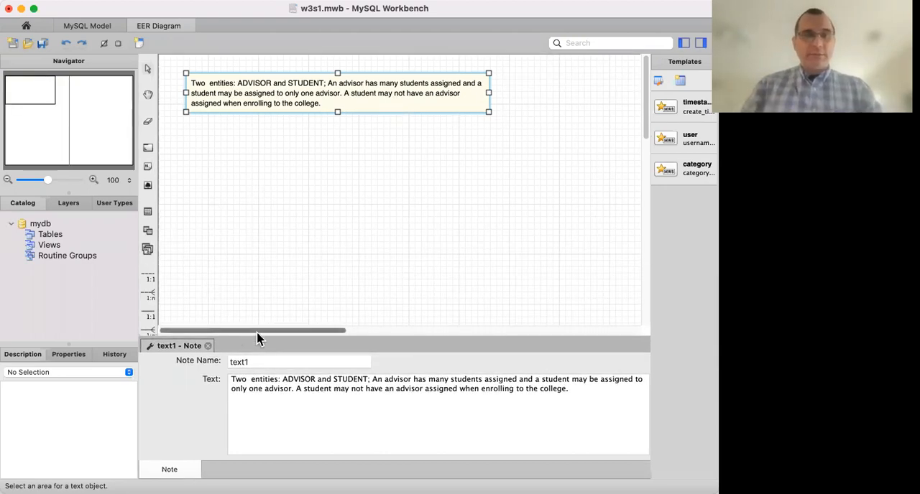
{"action": "left_click", "coordinate": [208, 346]}
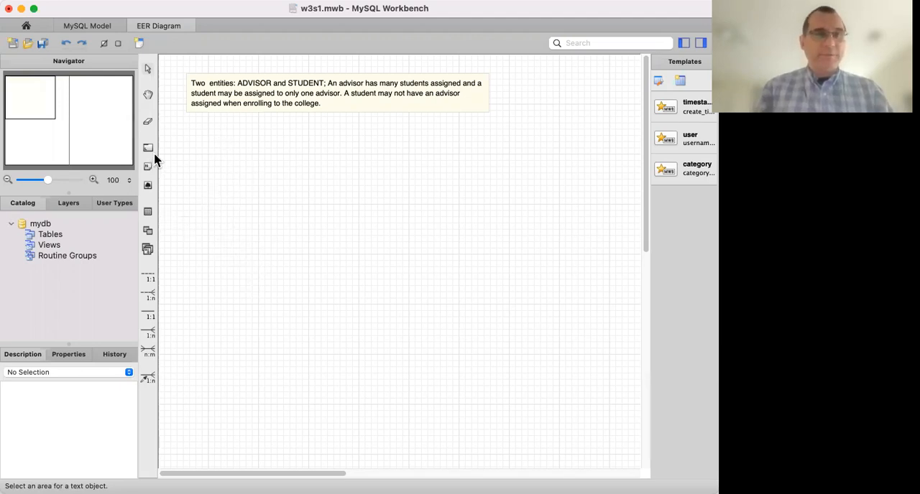
Place a new table below the note on the diagram and name it ADVISOR.
{"action": "left_click", "coordinate": [148, 213]}
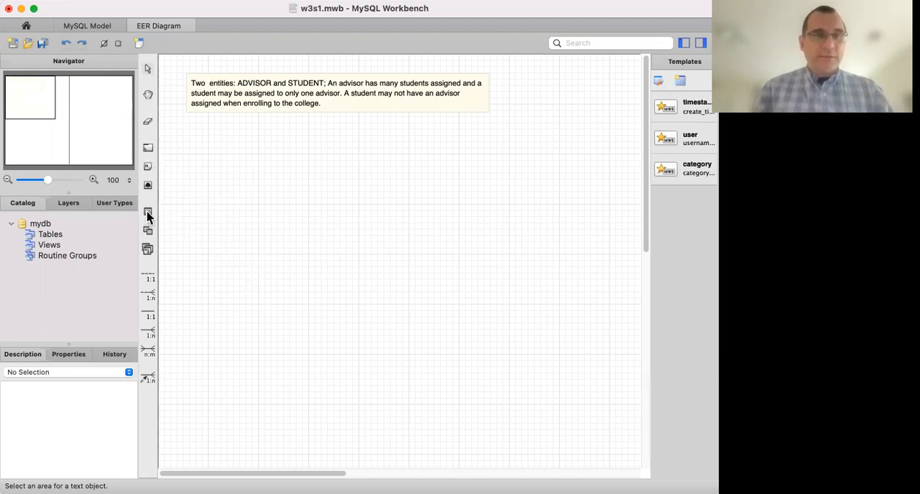
{"action": "left_click", "coordinate": [225, 148]}
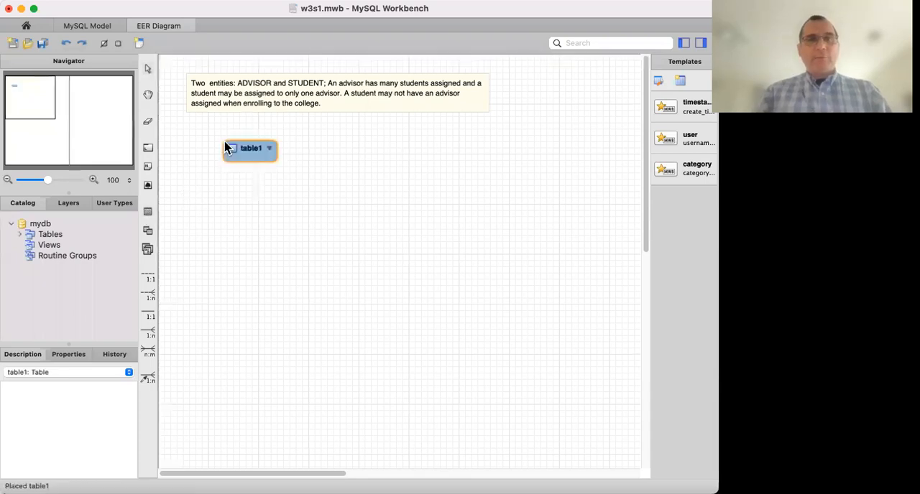
{"action": "left_click", "coordinate": [253, 155]}
{"action": "double_click", "coordinate": [253, 155]}
{"action": "type", "text": "ADVISOR"}
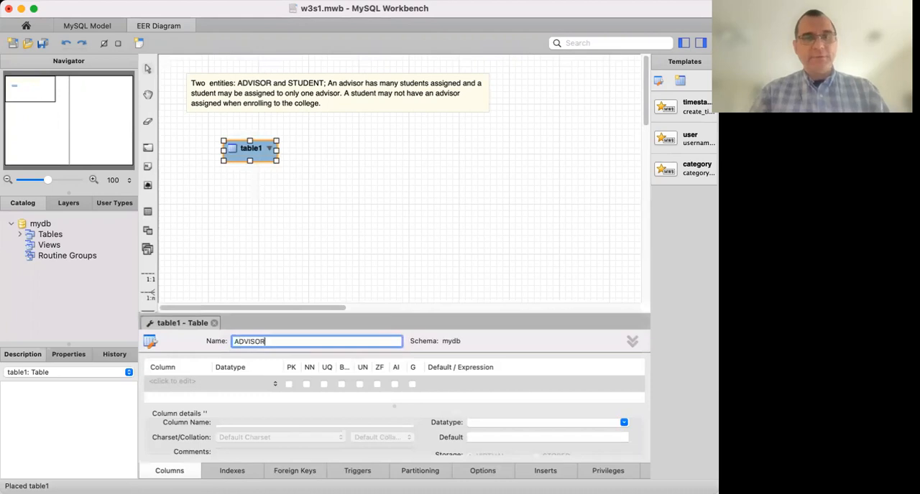
Enlarge the table editor and add an INT column named ID to ADVISOR, marked primary key, not null and unique.
{"action": "left_click_drag", "start_coordinate": [272, 313], "coordinate": [275, 223]}
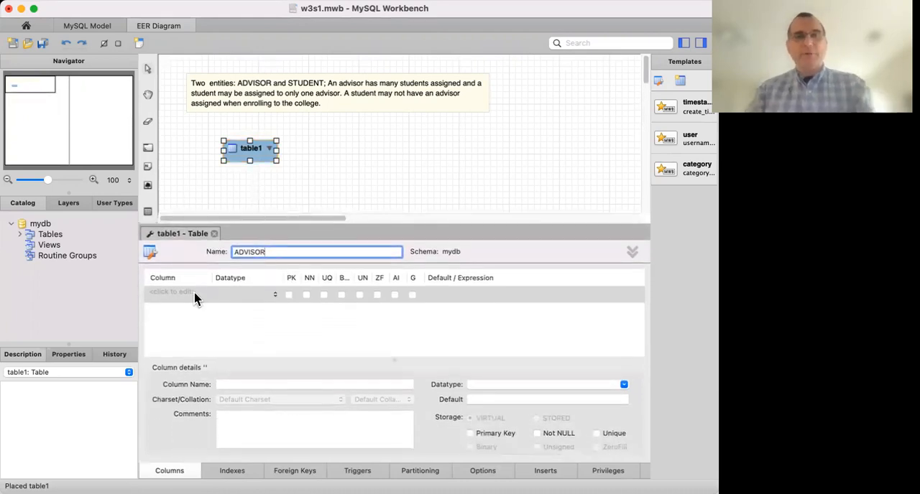
{"action": "left_click", "coordinate": [179, 300]}
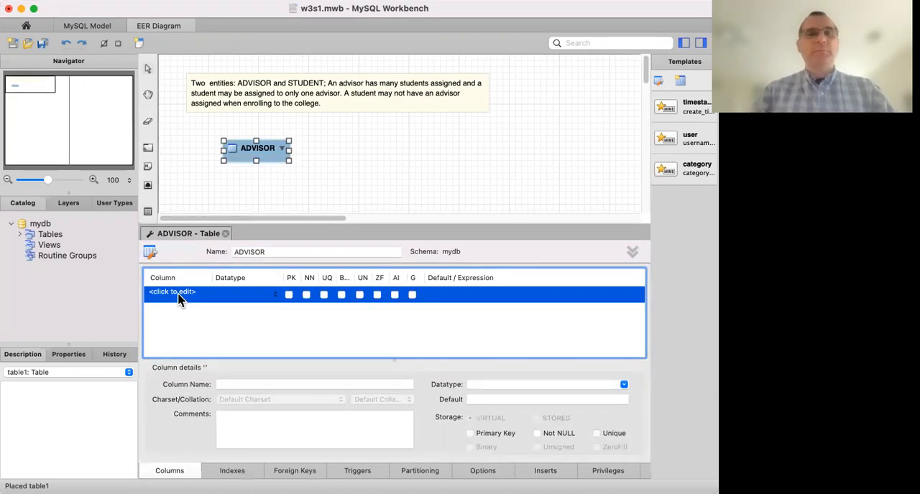
{"action": "left_click", "coordinate": [179, 299]}
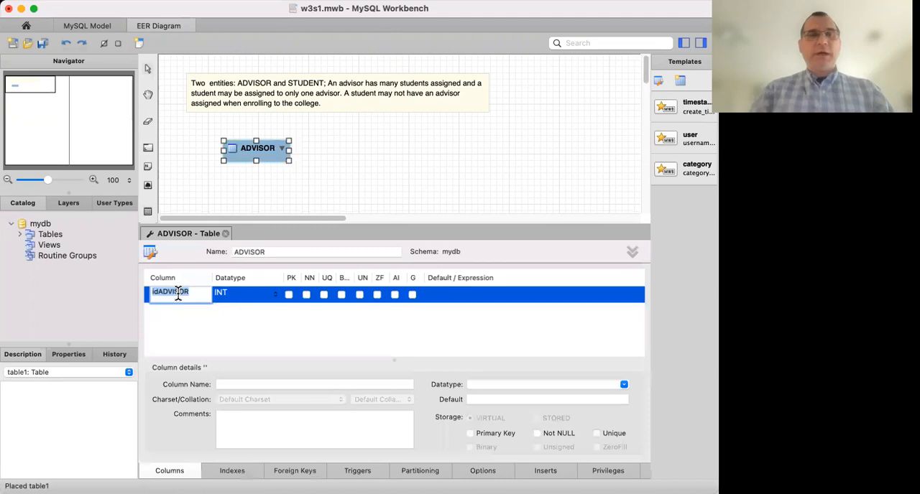
{"action": "key", "text": "BackSpace"}
{"action": "type", "text": "ID"}
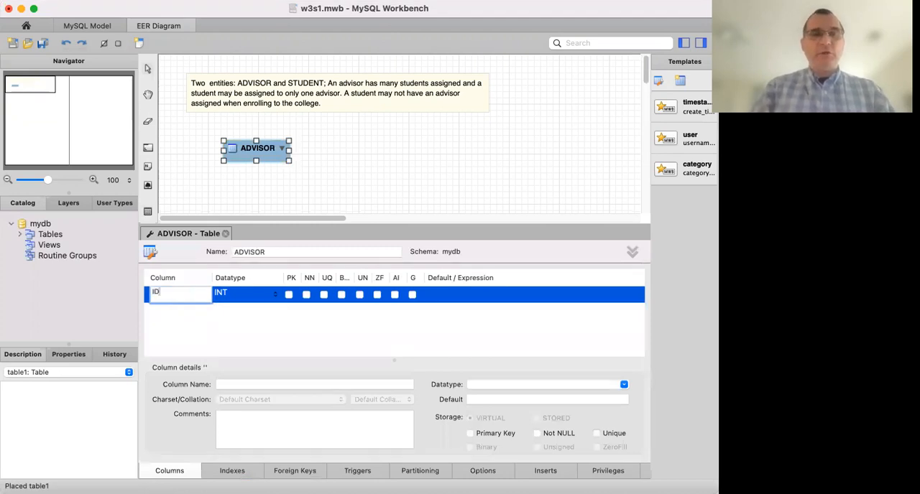
{"action": "left_click", "coordinate": [306, 296]}
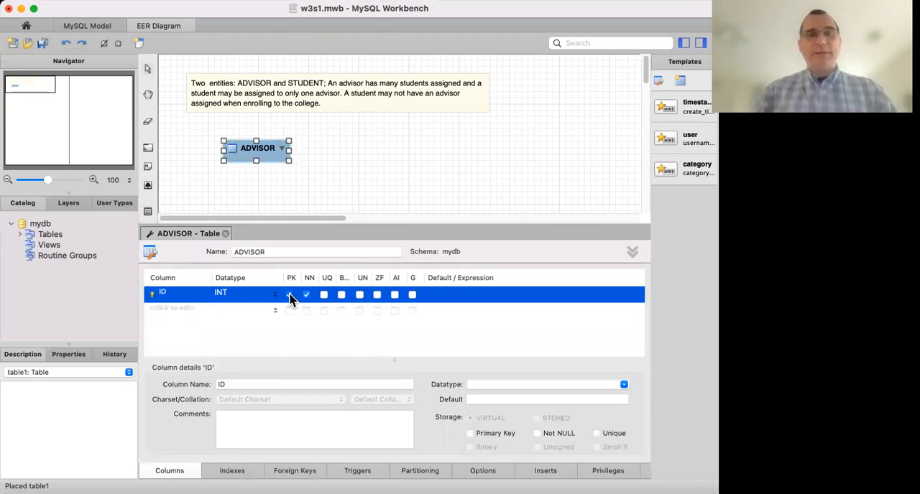
{"action": "left_click", "coordinate": [289, 296]}
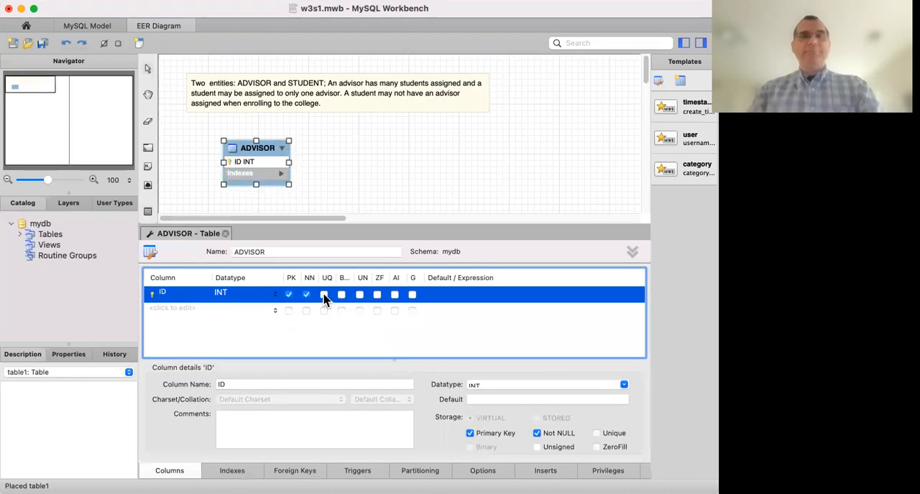
{"action": "left_click", "coordinate": [324, 296]}
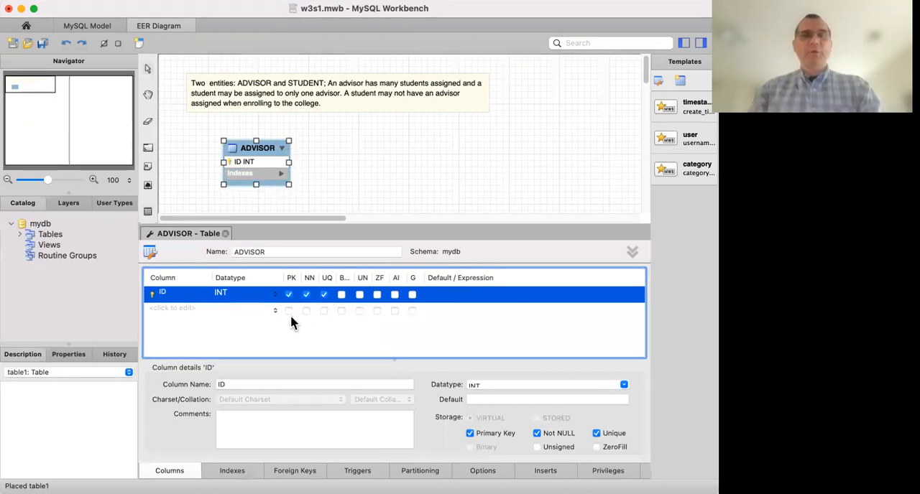
Add a second column named FIRST_NAME to the ADVISOR table.
{"action": "left_click", "coordinate": [176, 310]}
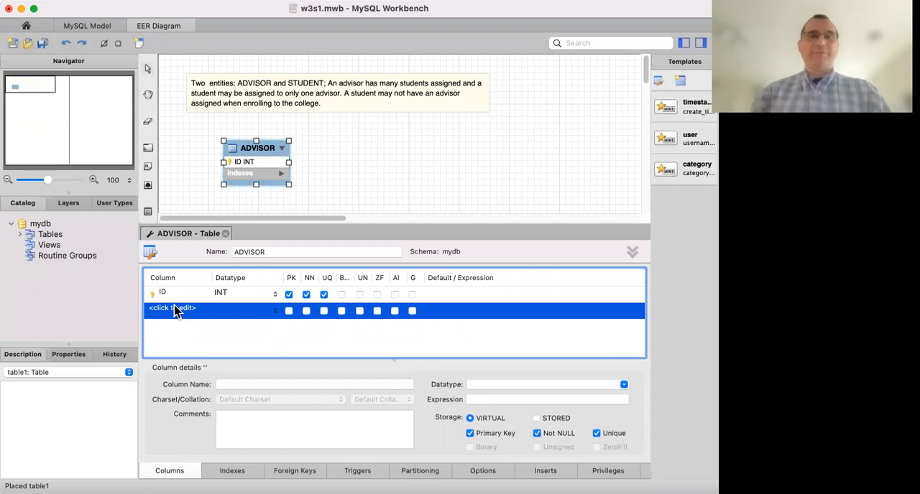
{"action": "double_click", "coordinate": [179, 302]}
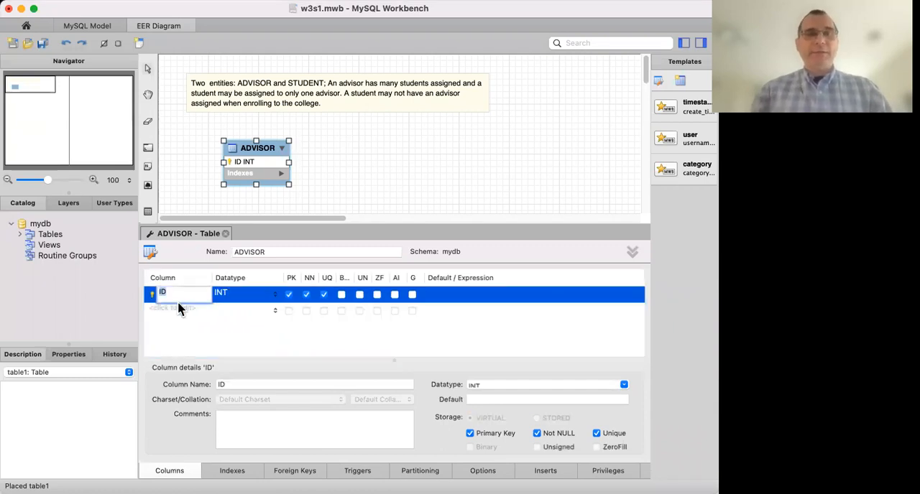
{"action": "left_click", "coordinate": [180, 309]}
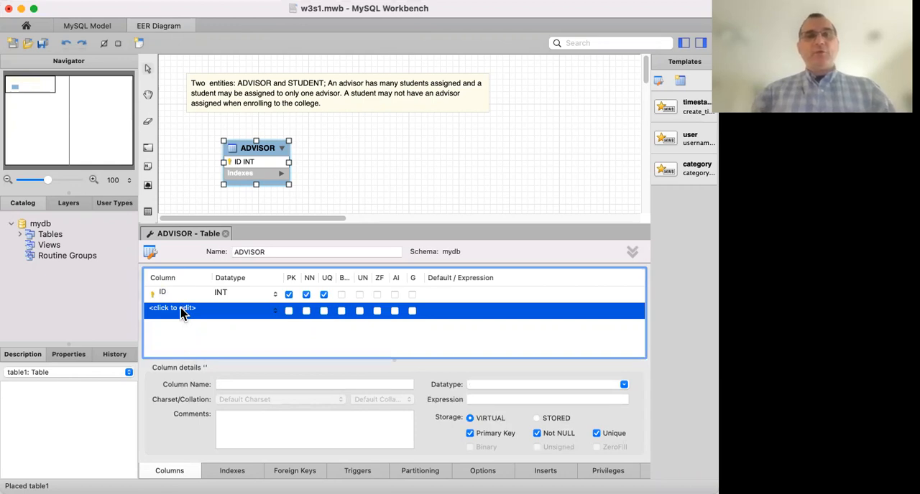
{"action": "left_click", "coordinate": [181, 310]}
{"action": "type", "text": "FIRST_NAME"}
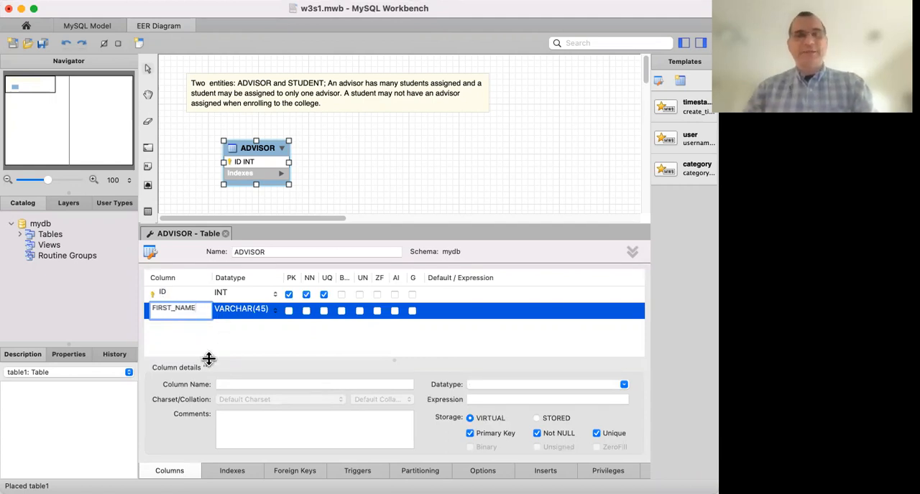
Set ADVISOR's FIRST_NAME column to VARCHAR(25) and not null, and close the table's editor.
{"action": "left_click", "coordinate": [252, 314]}
{"action": "left_click", "coordinate": [263, 315]}
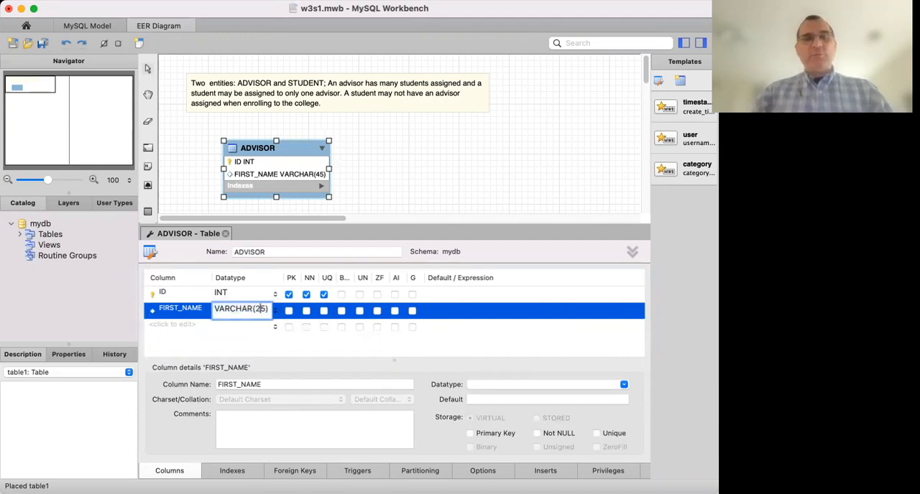
{"action": "key", "text": "Return"}
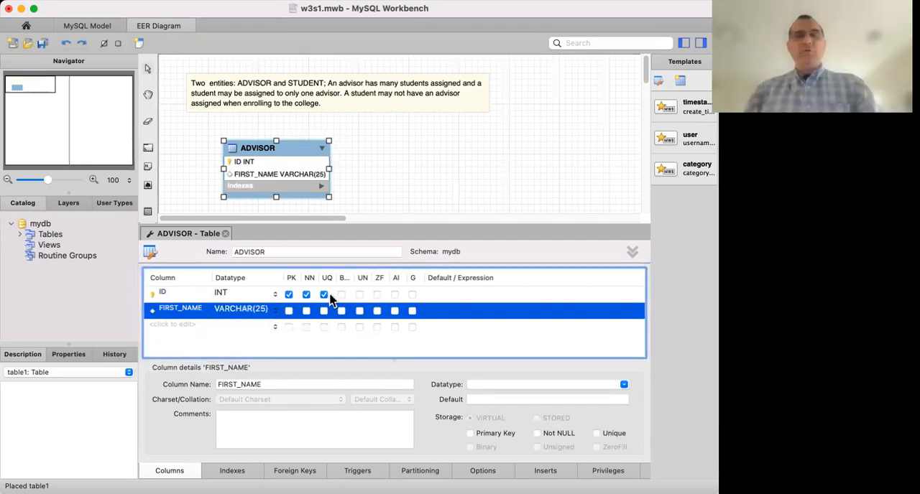
{"action": "left_click", "coordinate": [306, 313]}
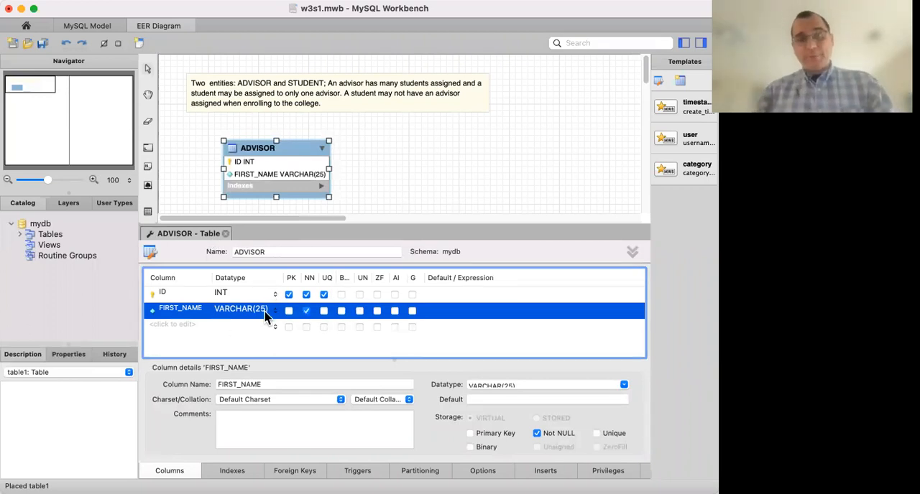
{"action": "left_click", "coordinate": [226, 234]}
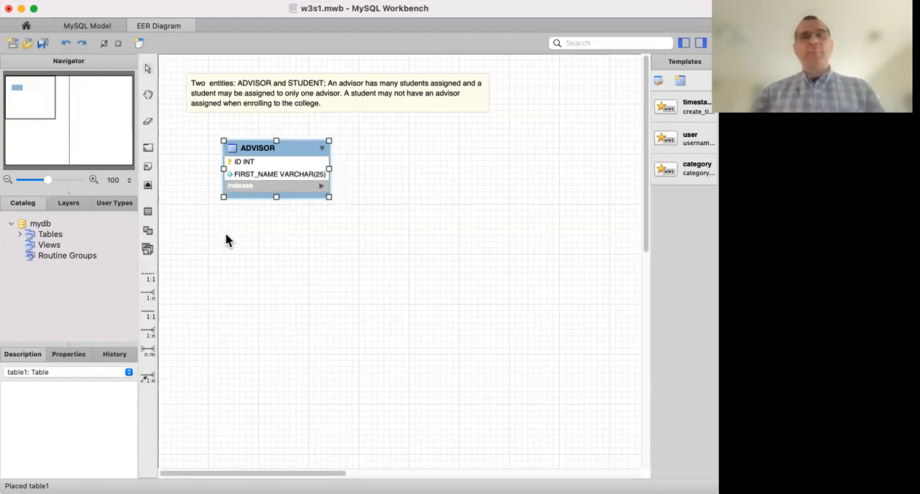
{"action": "left_click", "coordinate": [225, 240]}
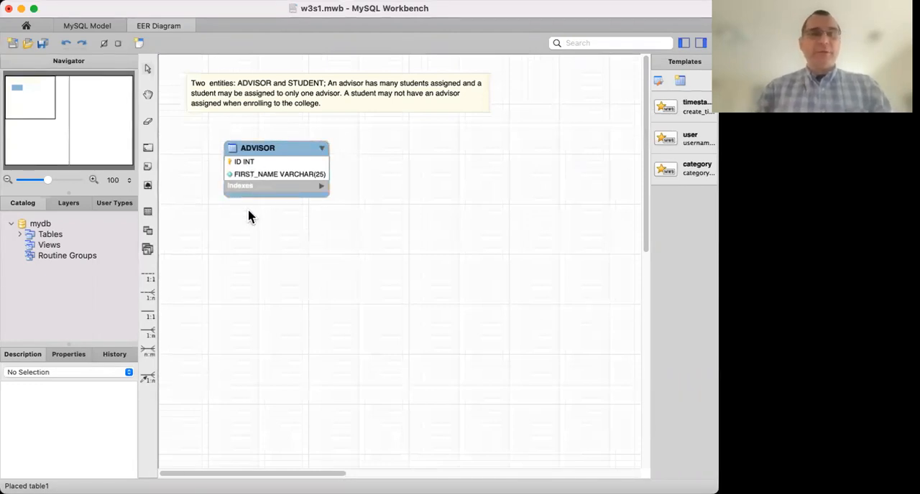
Place a new table on the diagram to the right of ADVISOR and name it STUDENT.
{"action": "left_click", "coordinate": [147, 211]}
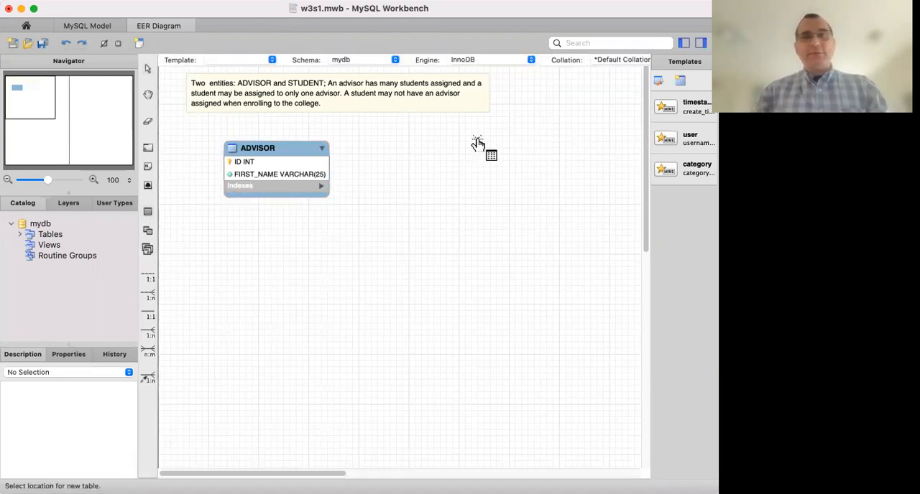
{"action": "left_click", "coordinate": [474, 142]}
{"action": "double_click", "coordinate": [491, 151]}
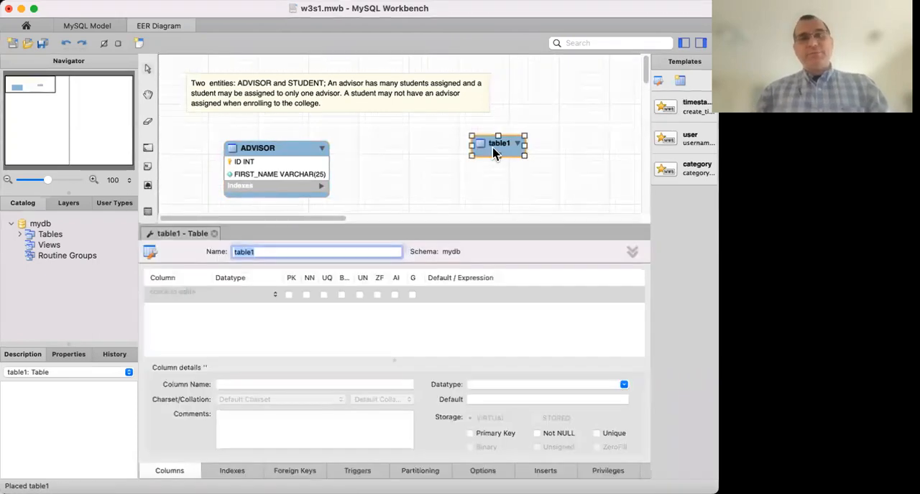
{"action": "key", "text": "BackSpace"}
{"action": "type", "text": "STTUDE"}
{"action": "key", "text": "BackSpace"}
{"action": "key", "text": "BackSpace"}
{"action": "key", "text": "BackSpace"}
{"action": "key", "text": "BackSpace"}
{"action": "type", "text": "UDENT"}
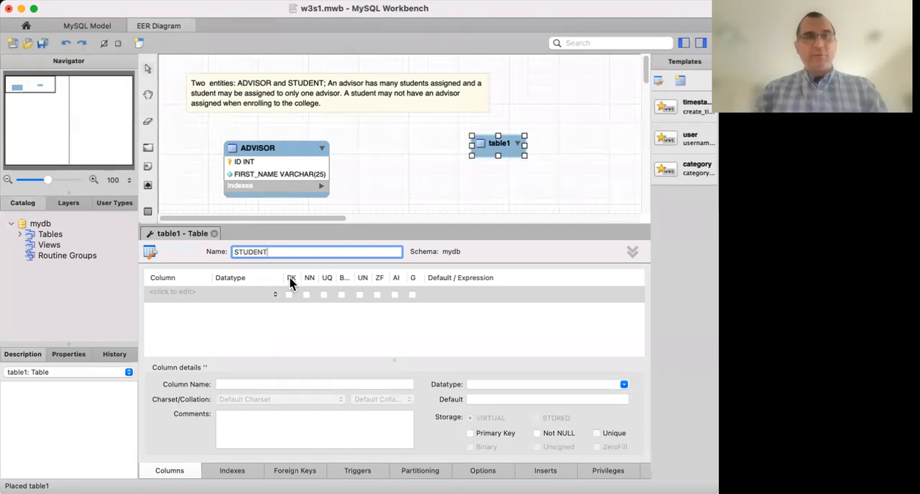
Add an INT column named ID to the STUDENT table, marked primary key, not null and unique.
{"action": "double_click", "coordinate": [165, 295]}
{"action": "type", "text": "ID"}
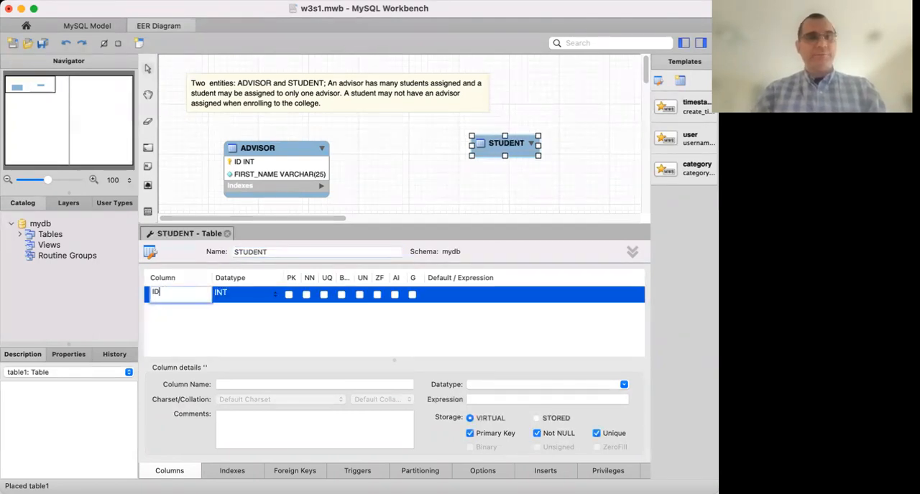
{"action": "left_click", "coordinate": [289, 295]}
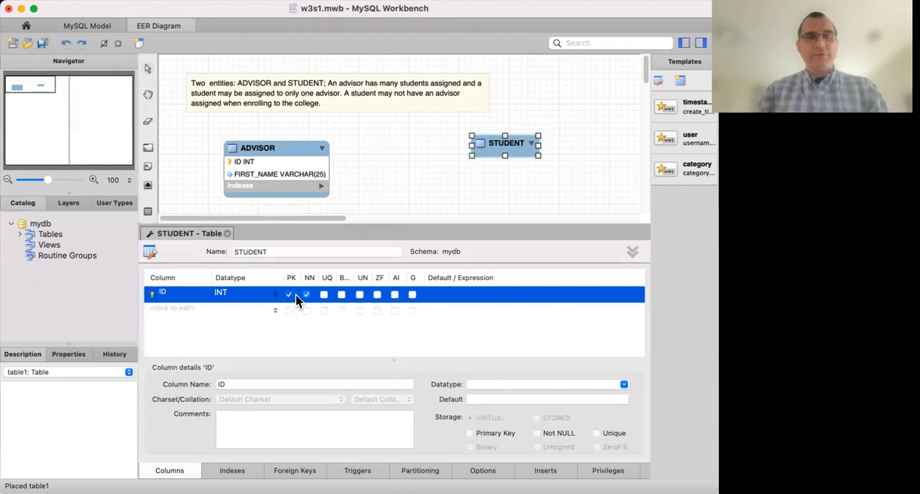
{"action": "left_click", "coordinate": [323, 295]}
Add a second column named FIRST_NAME to the STUDENT table.
{"action": "left_click", "coordinate": [180, 311]}
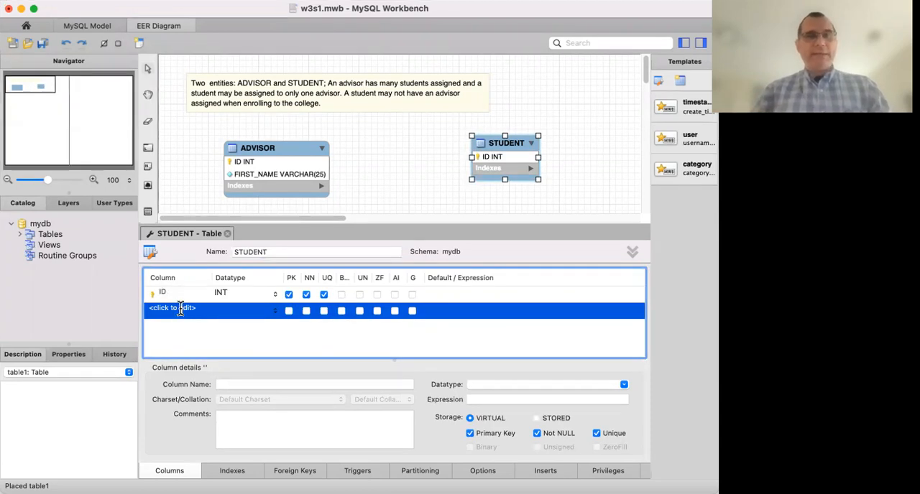
{"action": "left_click", "coordinate": [180, 309]}
{"action": "type", "text": "FIRST_NAME"}
Set STUDENT's FIRST_NAME column to VARCHAR(25) and mark it not null.
{"action": "left_click", "coordinate": [263, 310]}
{"action": "left_click", "coordinate": [260, 309]}
{"action": "key", "text": "BackSpace"}
{"action": "type", "text": "2"}
{"action": "key", "text": "Return"}
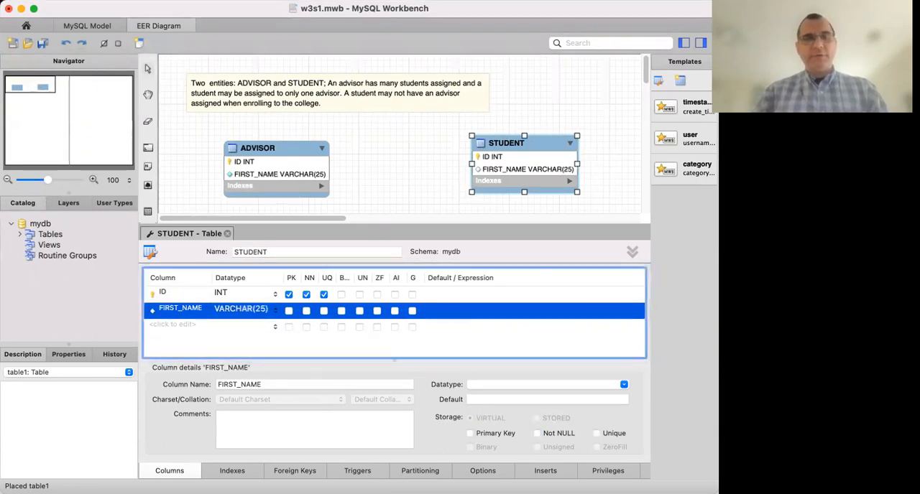
{"action": "left_click", "coordinate": [309, 311]}
{"action": "left_click", "coordinate": [390, 179]}
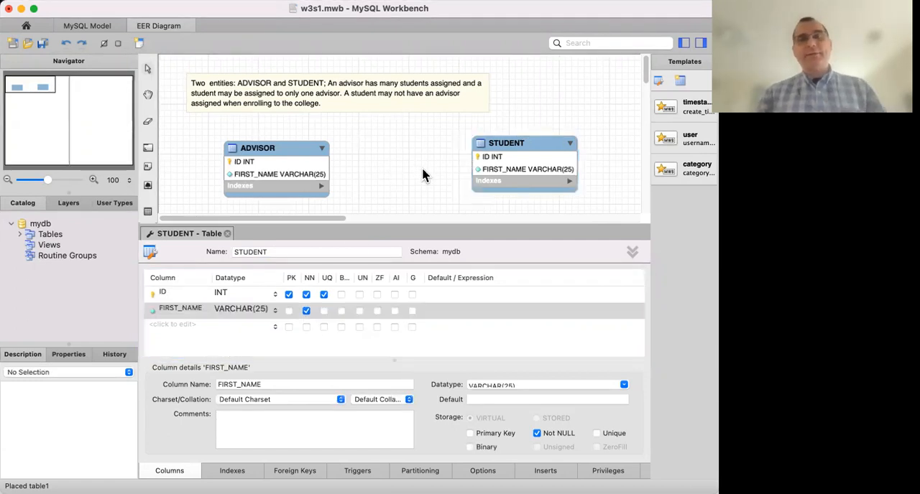
Close the STUDENT table's editor and move the table down slightly so it lines up with ADVISOR.
{"action": "left_click", "coordinate": [227, 234]}
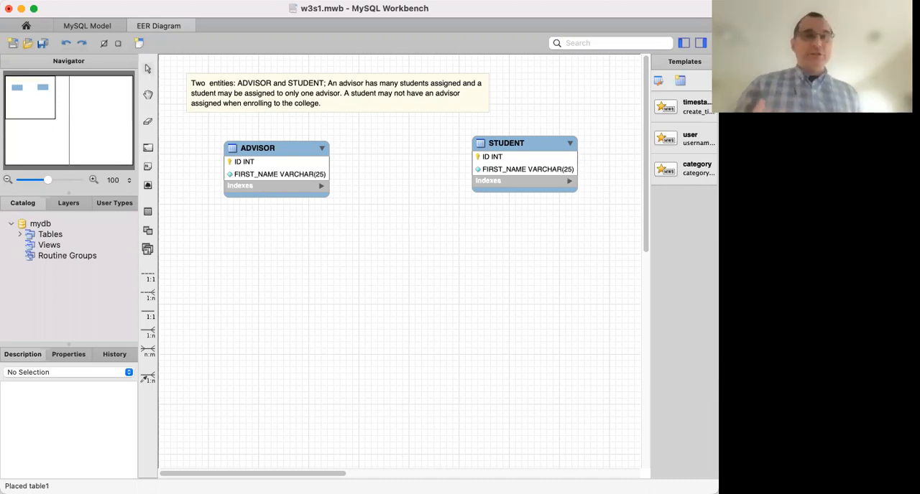
{"action": "left_click", "coordinate": [525, 144]}
{"action": "left_click_drag", "start_coordinate": [525, 142], "coordinate": [525, 145]}
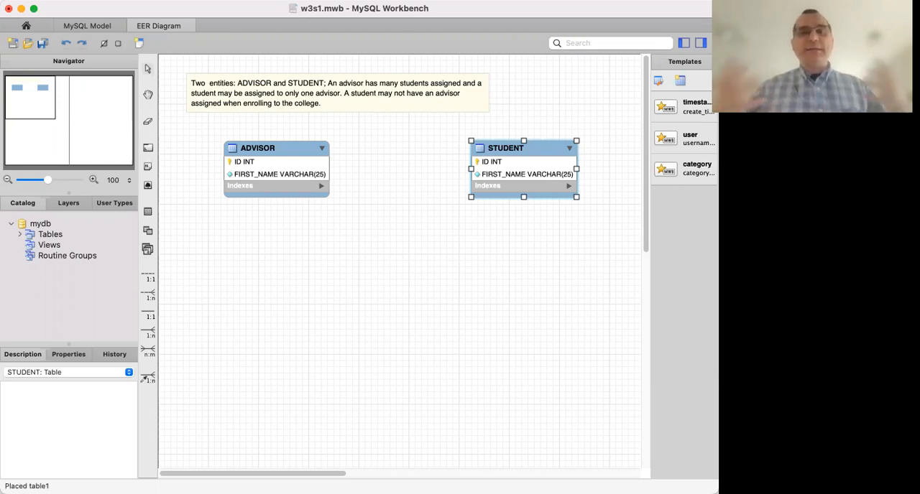
Place a new note on the diagram below the ADVISOR table and open it for editing.
{"action": "left_click", "coordinate": [148, 168]}
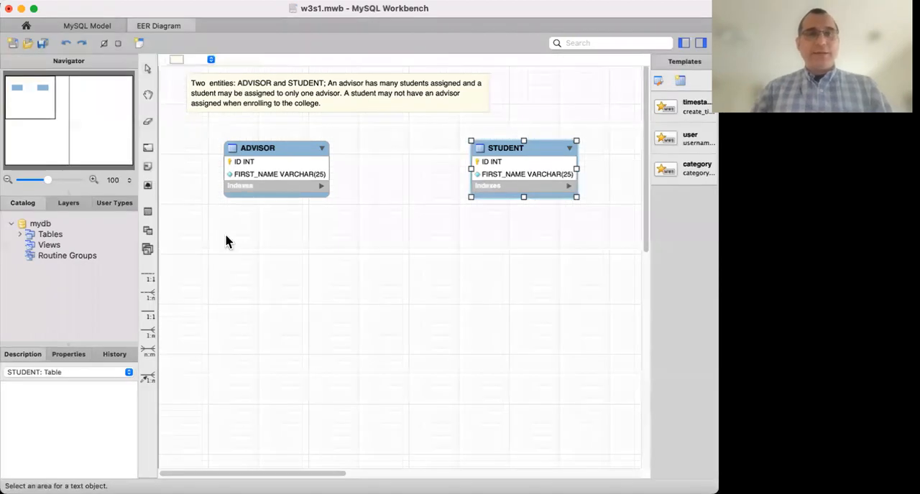
{"action": "left_click", "coordinate": [227, 242]}
{"action": "double_click", "coordinate": [240, 247]}
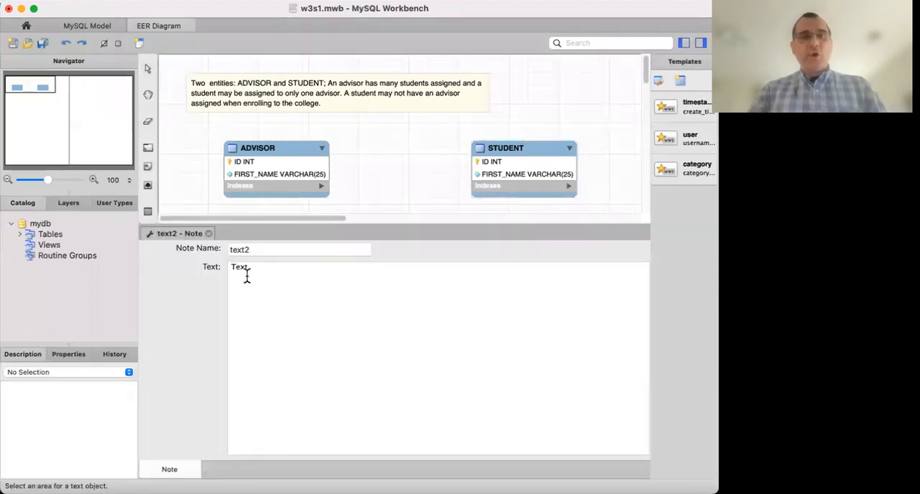
Replace the new note's text with 'One advisor (a typical entity instance)', single-spaced between words.
{"action": "key", "text": "super+a"}
{"action": "type", "text": "One advisor ("}
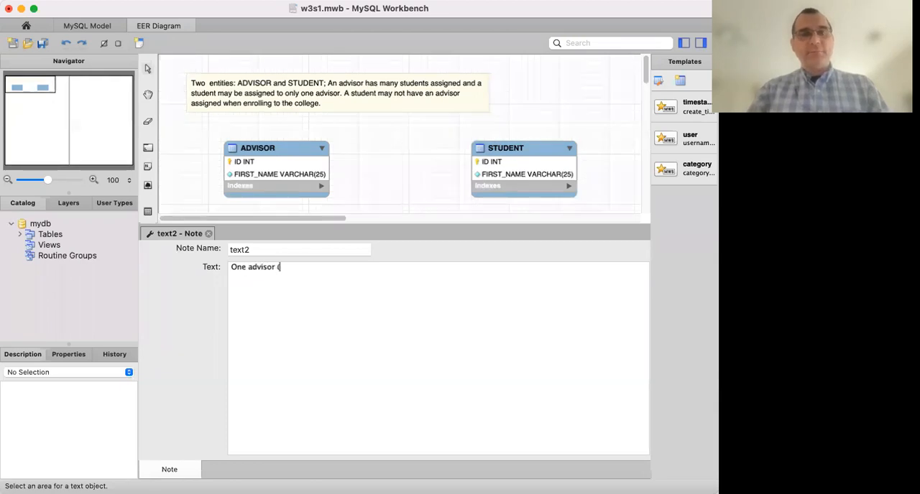
{"action": "type", "text": "a  typical "}
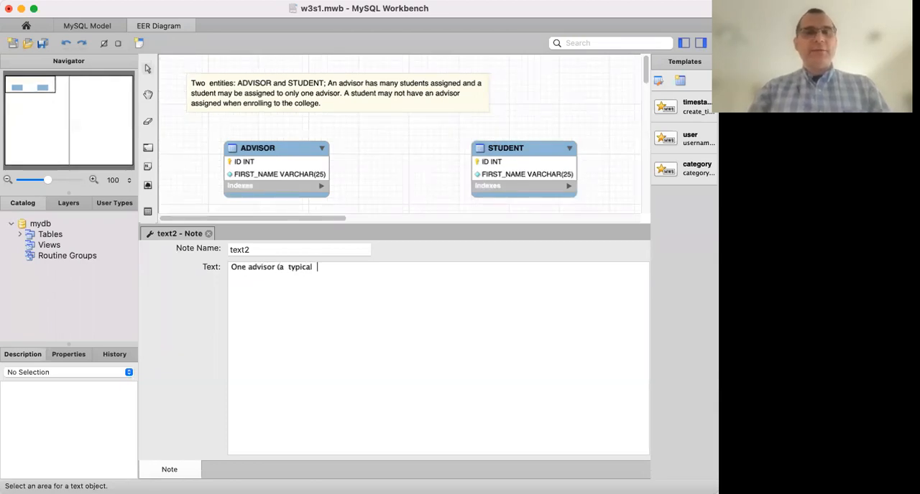
{"action": "type", "text": "instance)"}
{"action": "left_click", "coordinate": [314, 266]}
{"action": "type", "text": "entity"}
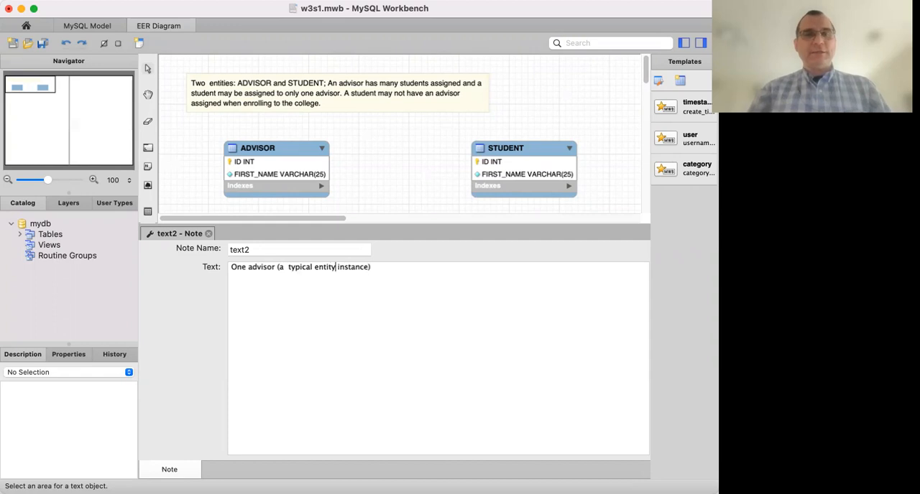
{"action": "left_click", "coordinate": [286, 267]}
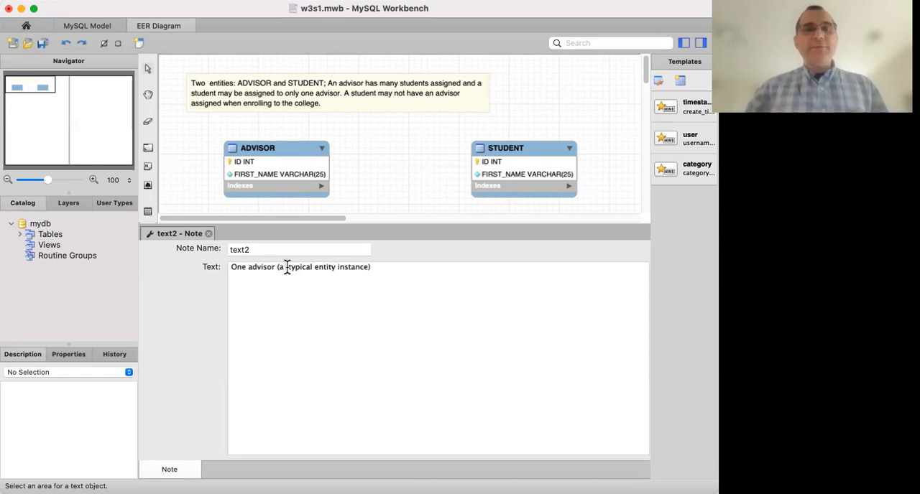
{"action": "key", "text": "BackSpace"}
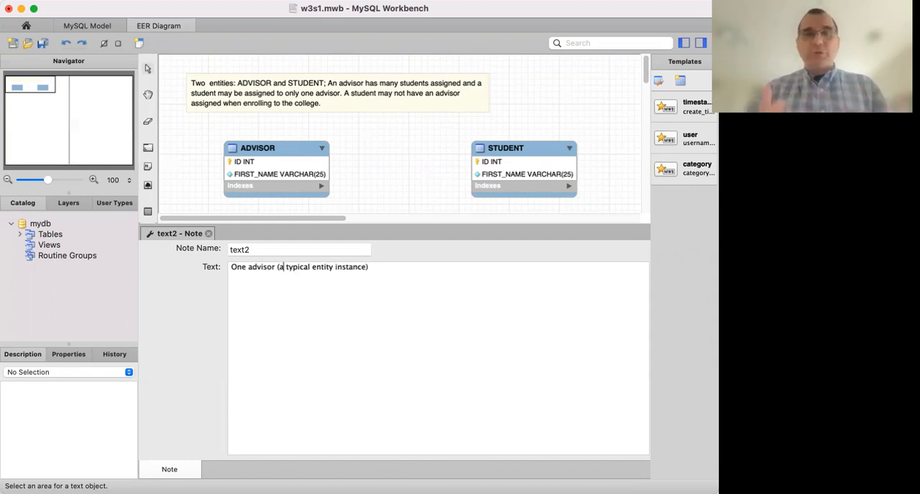
Append '– How many students associated?' to the advisor note, close its editor and shift the note slightly right on the diagram.
{"action": "left_click", "coordinate": [401, 271]}
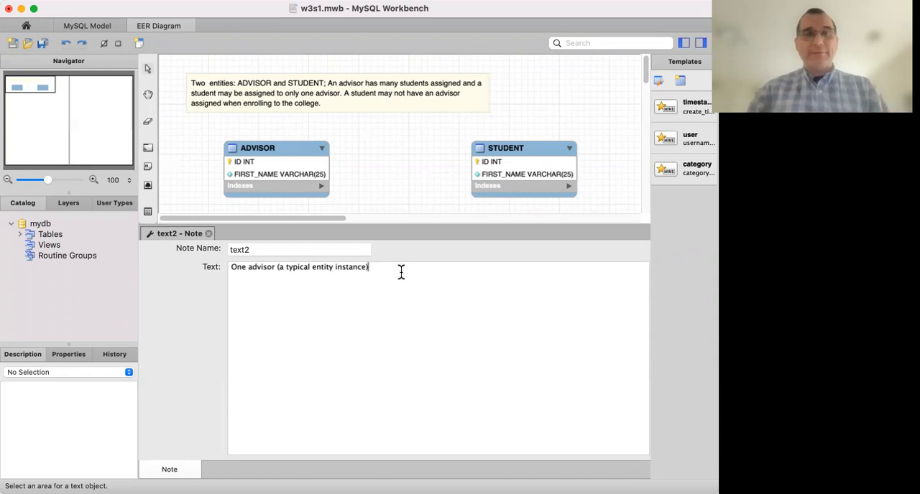
{"action": "type", "text": "– H"}
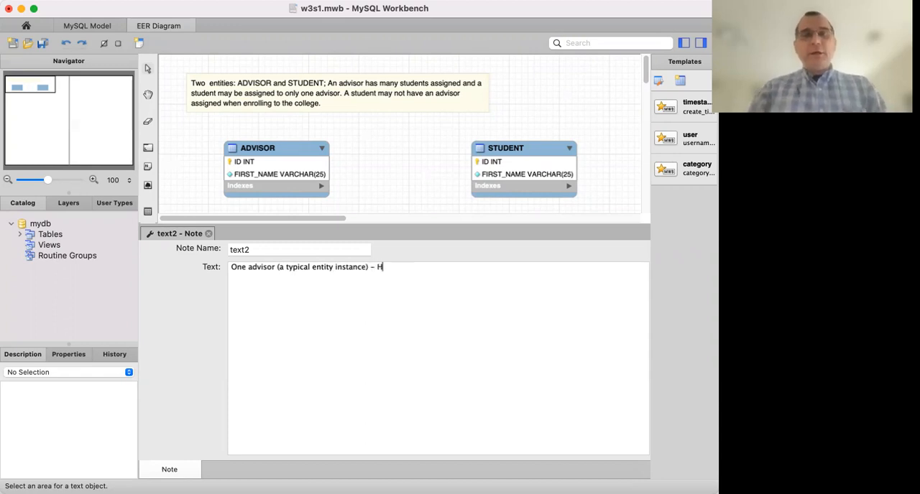
{"action": "type", "text": "ow many  s"}
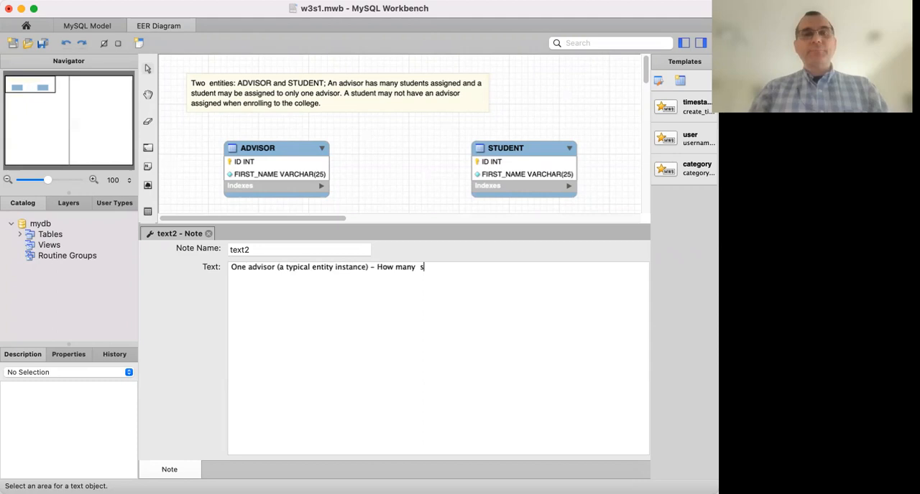
{"action": "type", "text": "tudents associatte"}
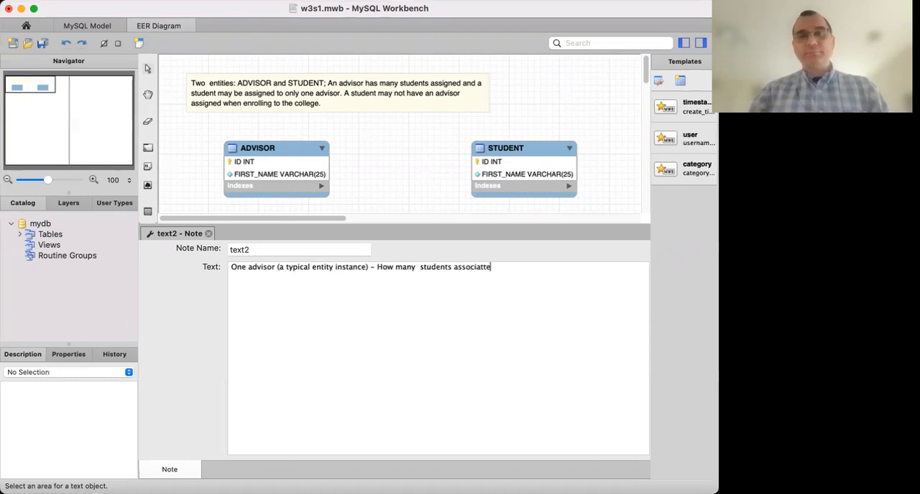
{"action": "key", "text": "BackSpace"}
{"action": "type", "text": "ed?"}
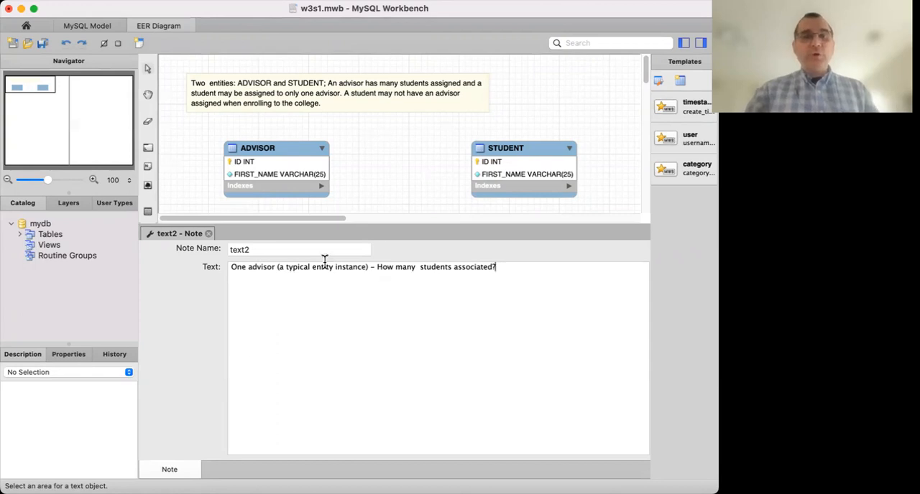
{"action": "left_click", "coordinate": [208, 234]}
{"action": "left_click_drag", "start_coordinate": [304, 247], "coordinate": [342, 245]}
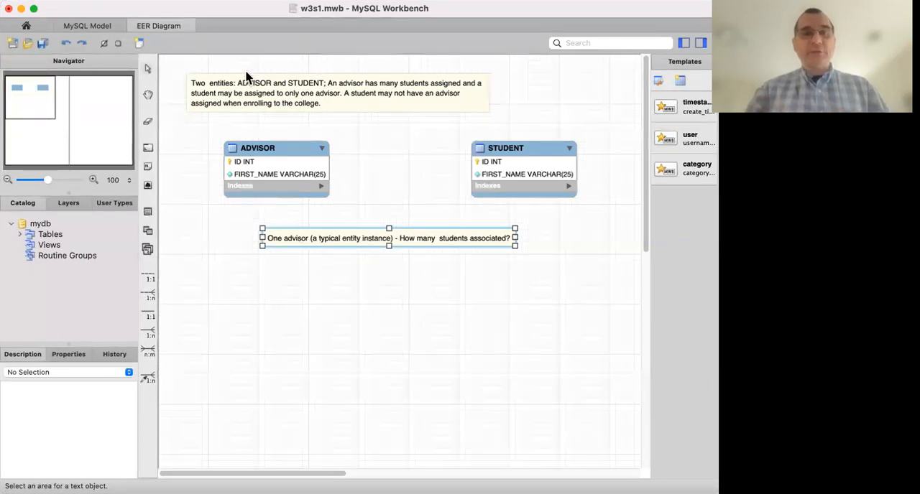
Review the business-rules note against the advisor question, opening its full text and closing it unchanged.
{"action": "left_click", "coordinate": [246, 102]}
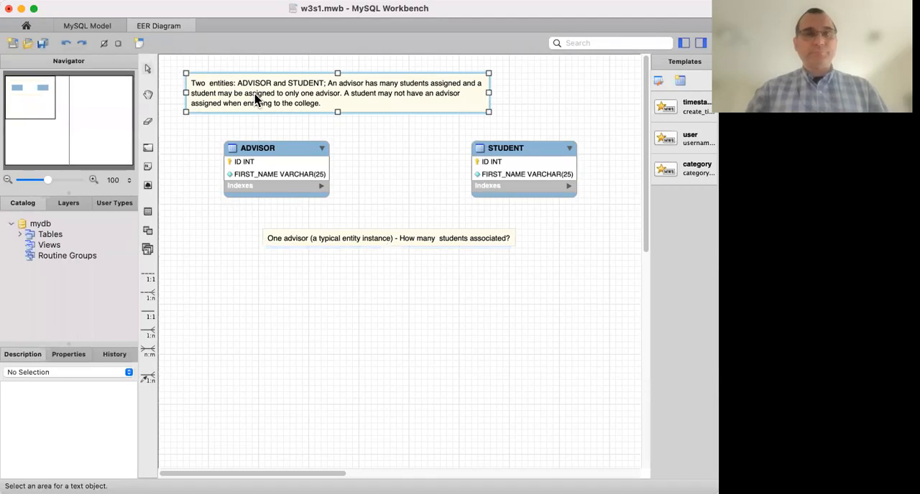
{"action": "left_click", "coordinate": [308, 240]}
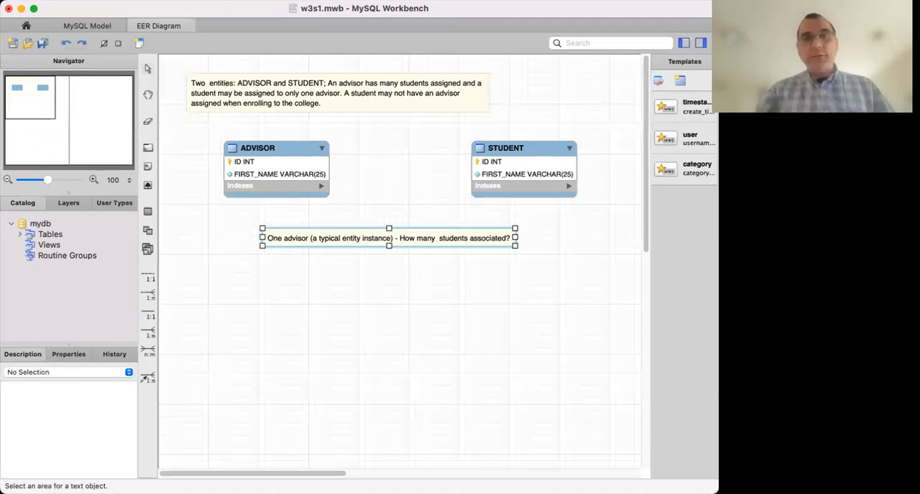
{"action": "left_click", "coordinate": [265, 93]}
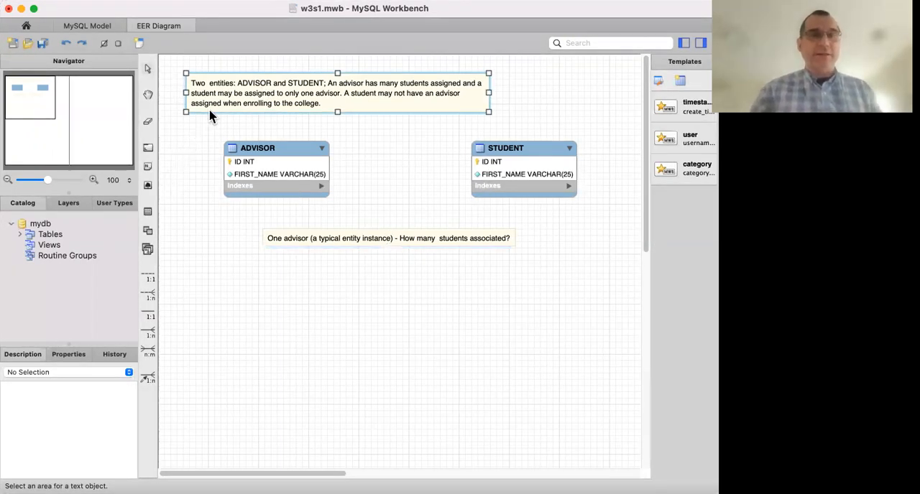
{"action": "double_click", "coordinate": [222, 96]}
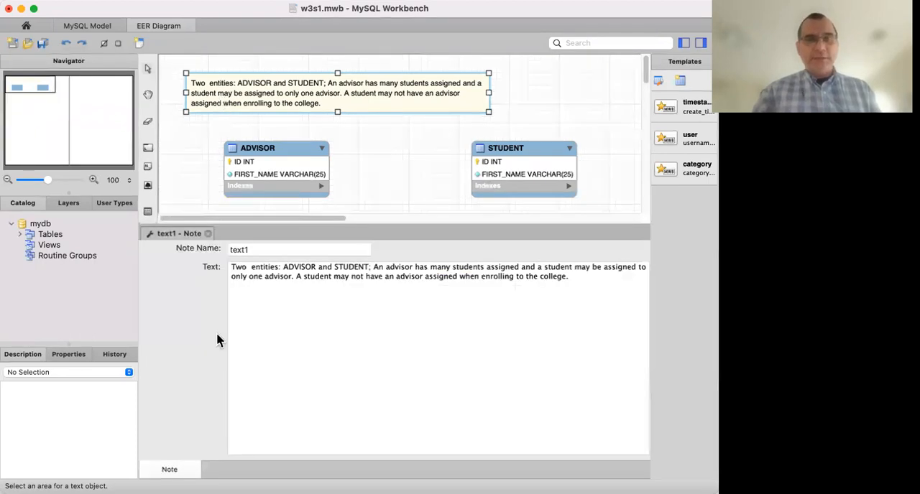
{"action": "left_click", "coordinate": [208, 234]}
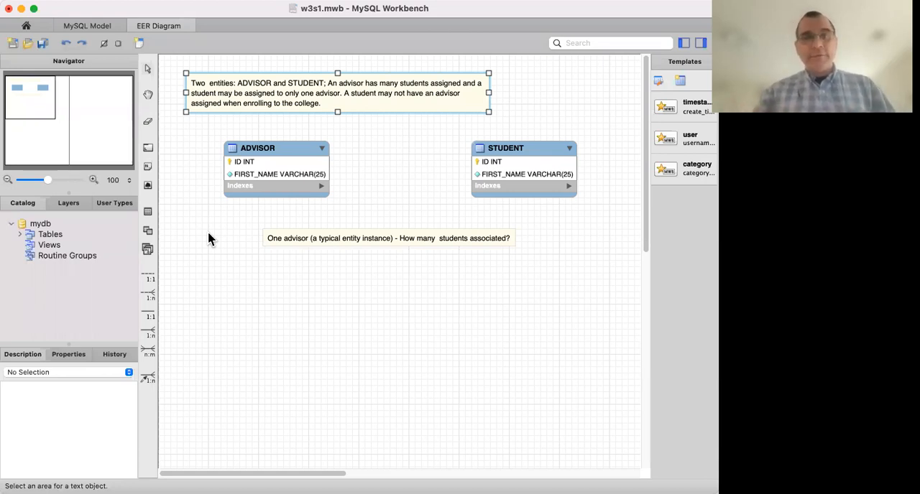
Reopen the advisor note, append the answer 'MANY (Student)' followed by a line break, and close its editor.
{"action": "double_click", "coordinate": [458, 241]}
{"action": "left_click", "coordinate": [520, 273]}
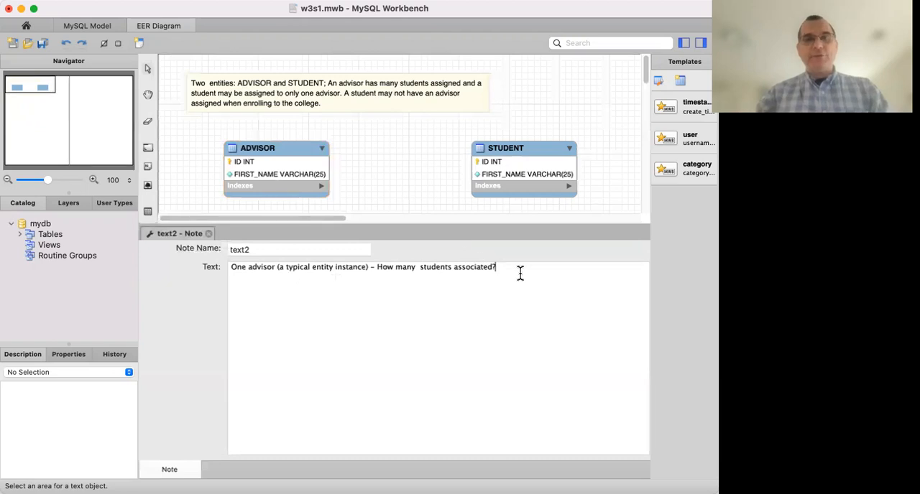
{"action": "type", "text": "MANY"}
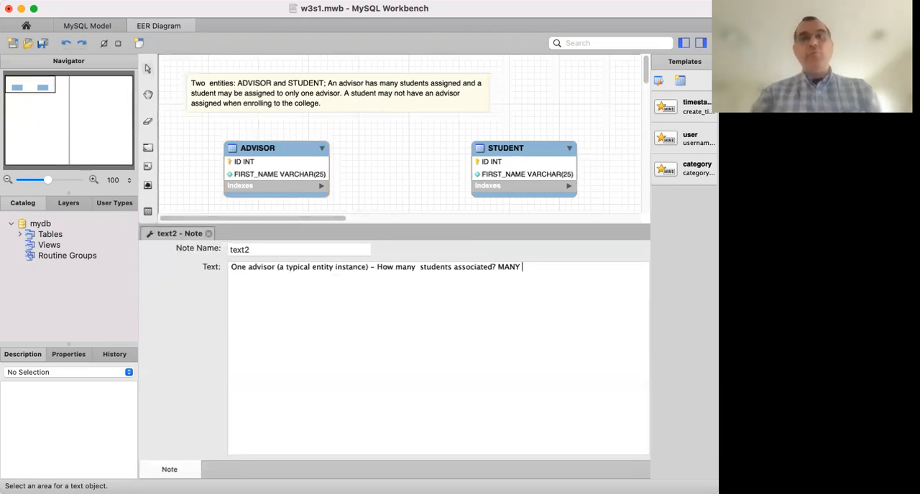
{"action": "type", "text": " (Student)"}
{"action": "key", "text": "Return"}
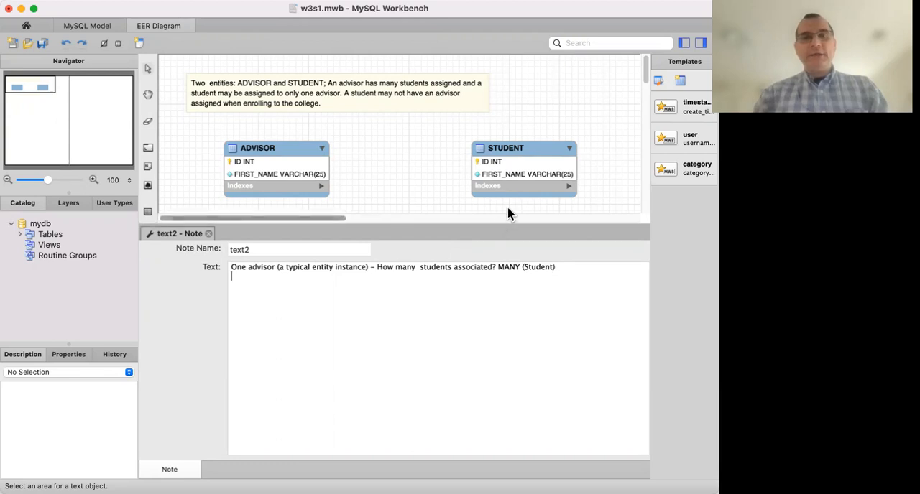
{"action": "left_click", "coordinate": [208, 234]}
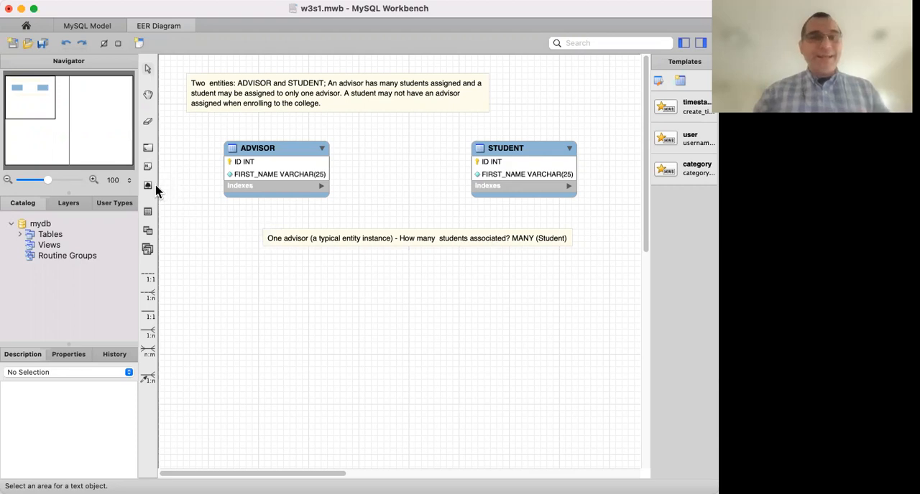
Place a new note directly below the advisor note and open its text for editing.
{"action": "left_click", "coordinate": [148, 167]}
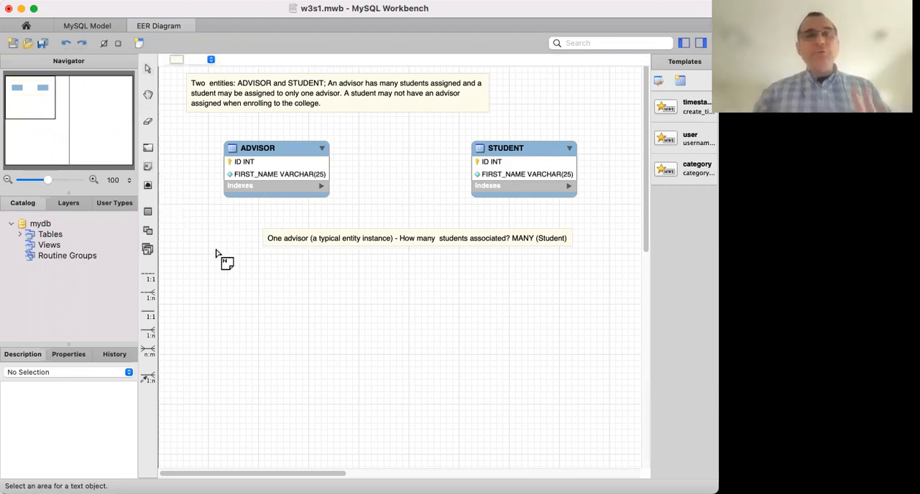
{"action": "left_click", "coordinate": [265, 255]}
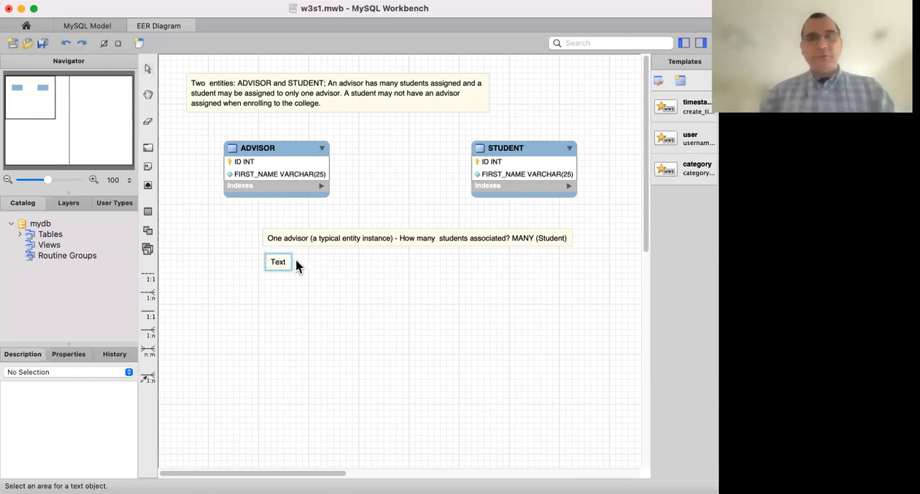
{"action": "double_click", "coordinate": [284, 265]}
{"action": "double_click", "coordinate": [277, 267]}
Replace the new note's text with 'One Student (typical entity instance): How many advisors may have?'.
{"action": "type", "text": "One S"}
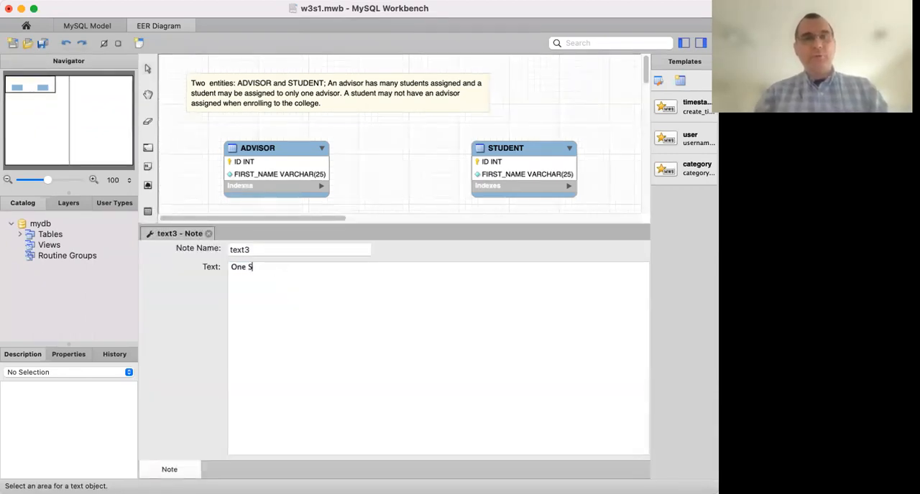
{"action": "type", "text": "tudent ("}
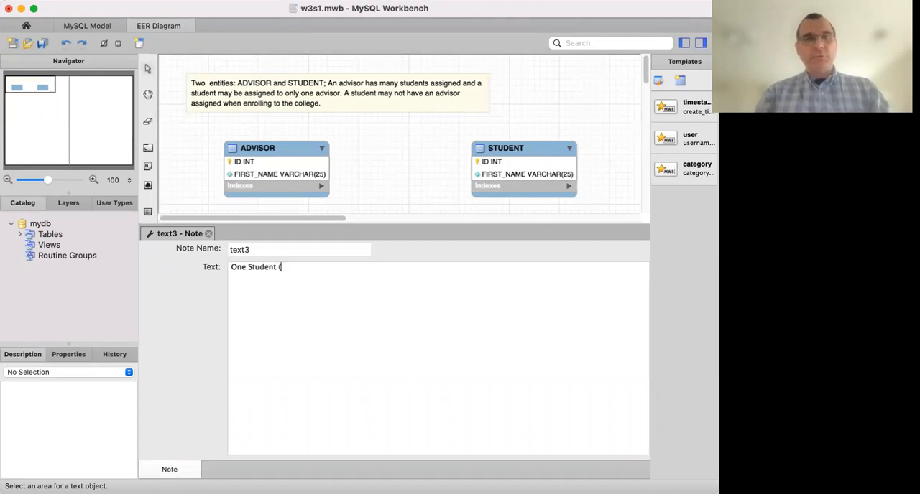
{"action": "type", "text": "typical "}
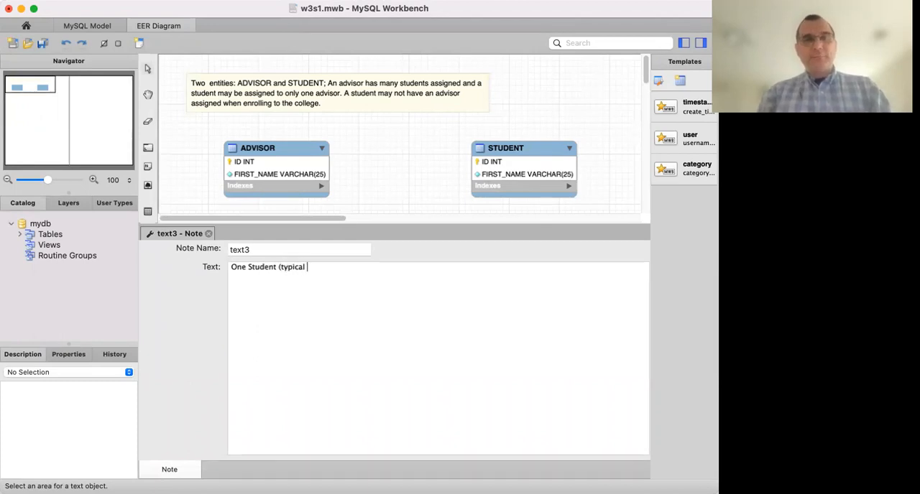
{"action": "type", "text": "entity instance)"}
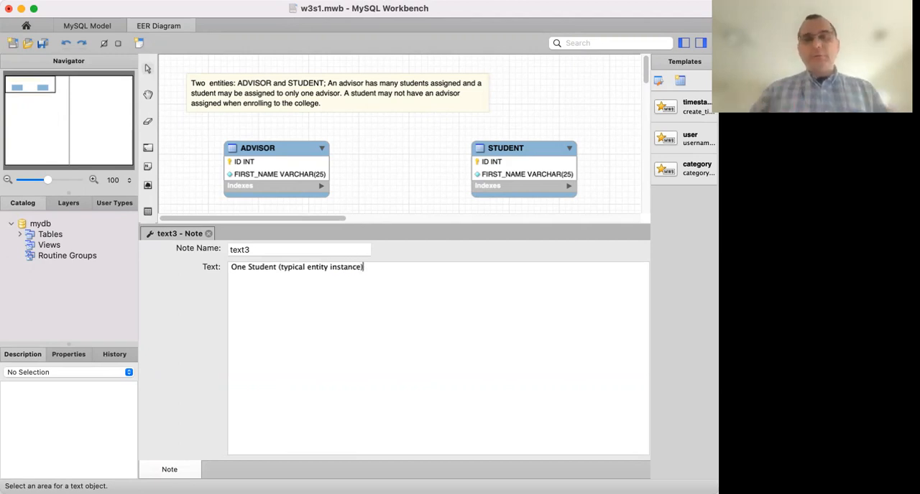
{"action": "type", "text": ":"}
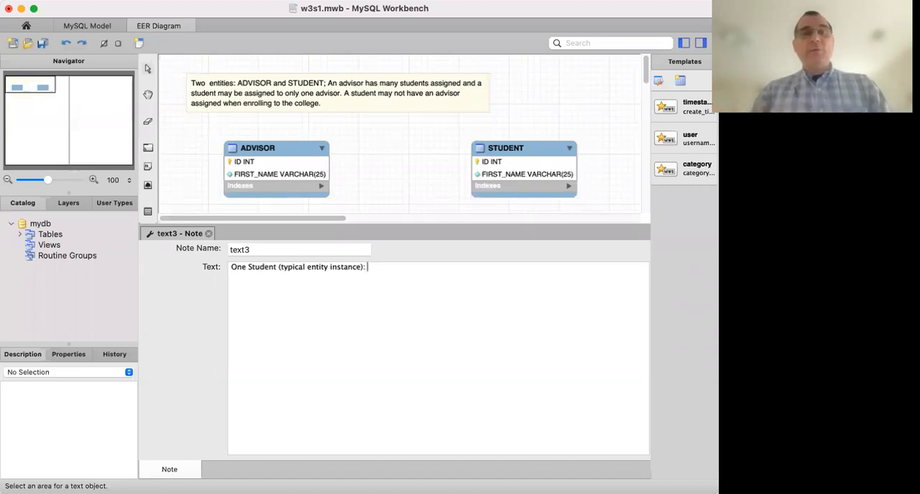
{"action": "type", "text": "H"}
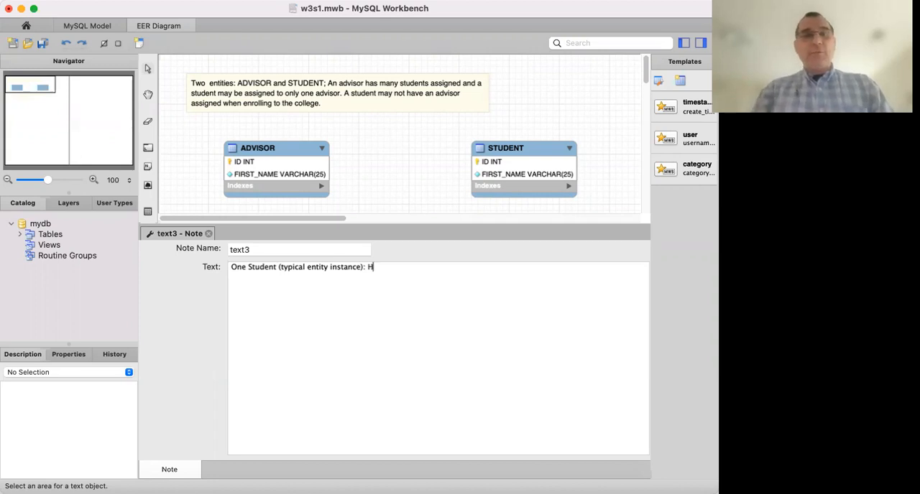
{"action": "type", "text": "ow many ad"}
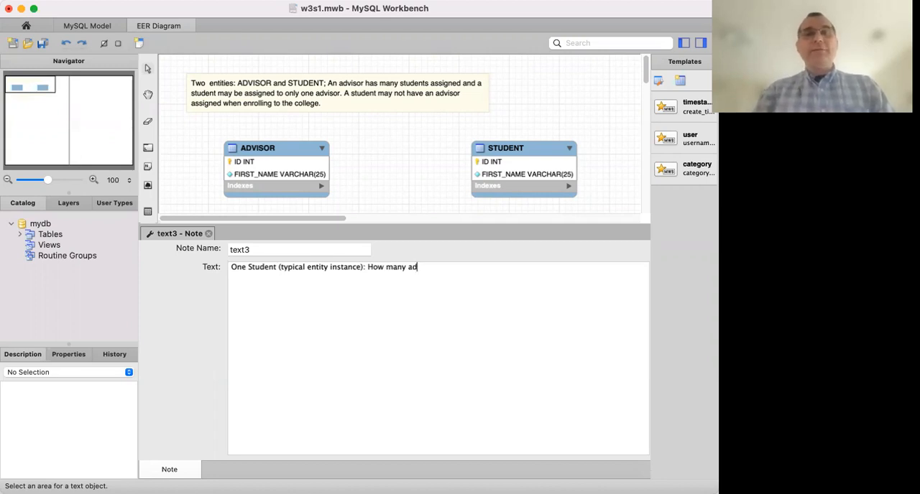
{"action": "type", "text": "visors "}
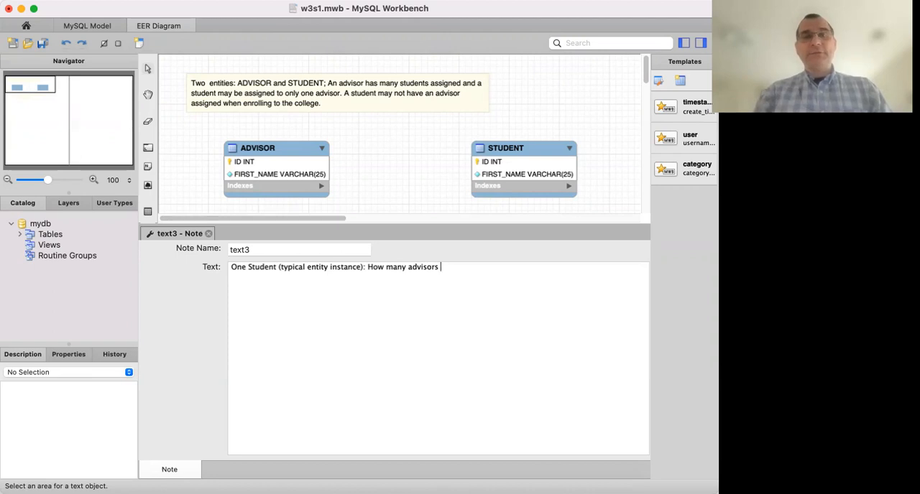
{"action": "type", "text": "may have?"}
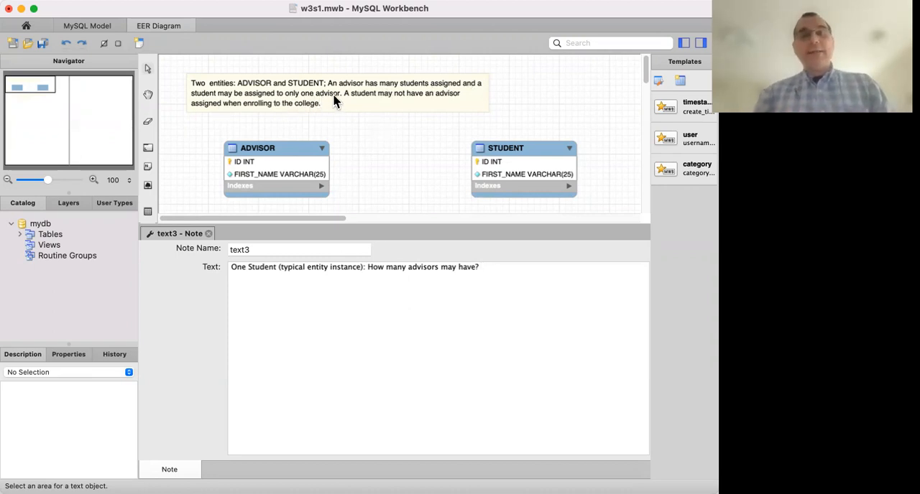
Append the answer 'ONE (advisor)' to the student note, close its editor and nudge the note into place beneath the advisor note.
{"action": "type", "text": "ONE"}
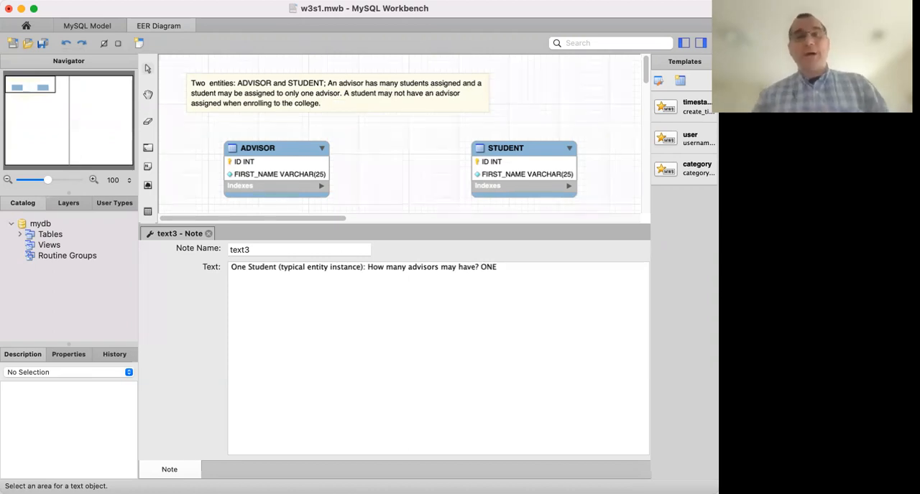
{"action": "type", "text": " (ad"}
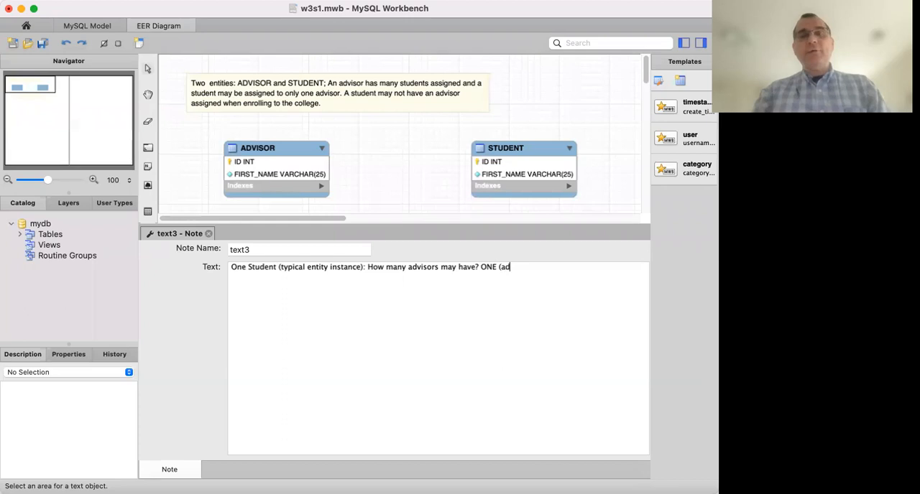
{"action": "type", "text": "visor)"}
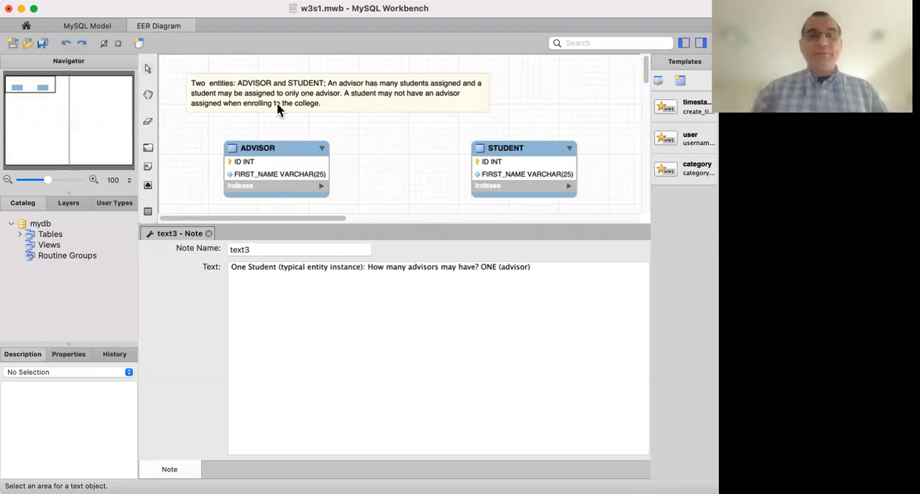
{"action": "left_click", "coordinate": [208, 234]}
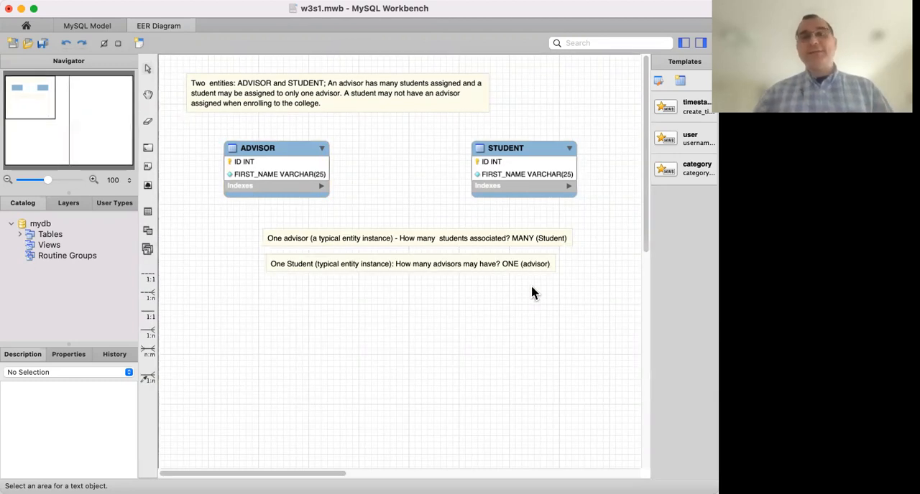
{"action": "left_click", "coordinate": [461, 263]}
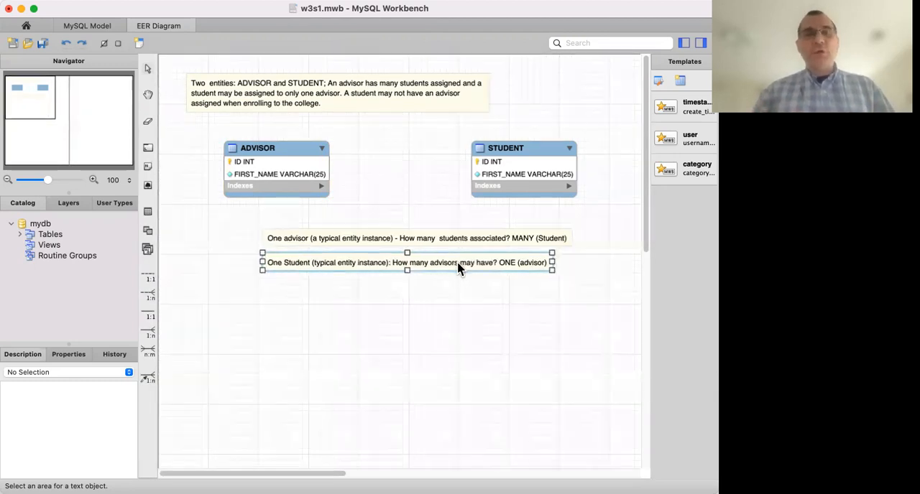
{"action": "left_click", "coordinate": [462, 312]}
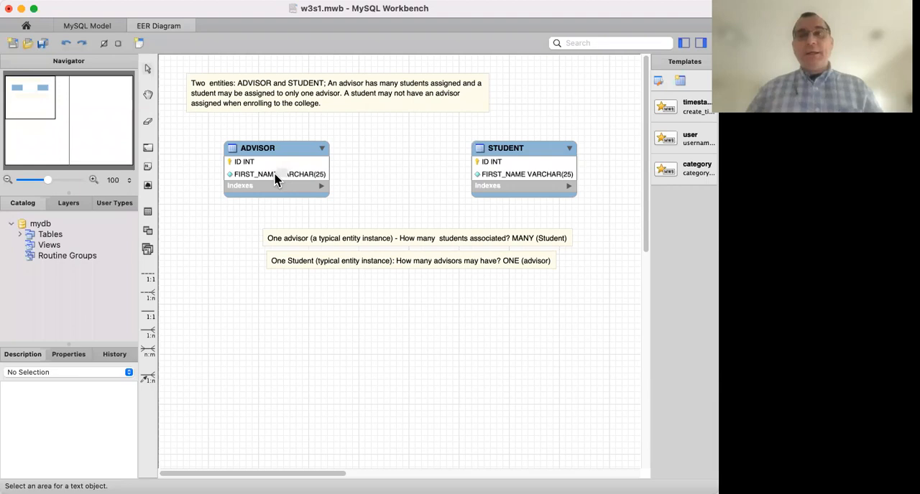
Create a 1:n non-identifying relationship with STUDENT receiving the foreign key from ADVISOR, and move STUDENT slightly up and right to straighten the connector.
{"action": "left_click", "coordinate": [150, 300]}
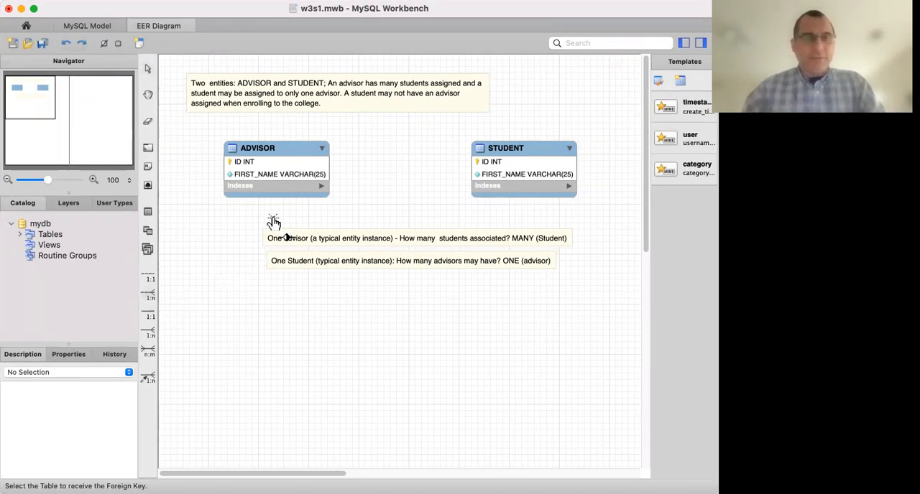
{"action": "left_click", "coordinate": [512, 172]}
{"action": "left_click", "coordinate": [281, 173]}
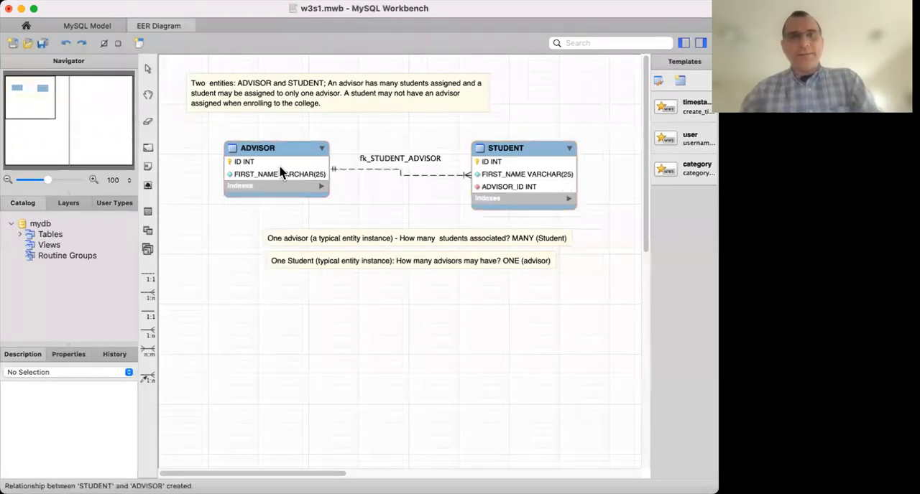
{"action": "left_click", "coordinate": [280, 173]}
{"action": "left_click_drag", "start_coordinate": [525, 149], "coordinate": [536, 140]}
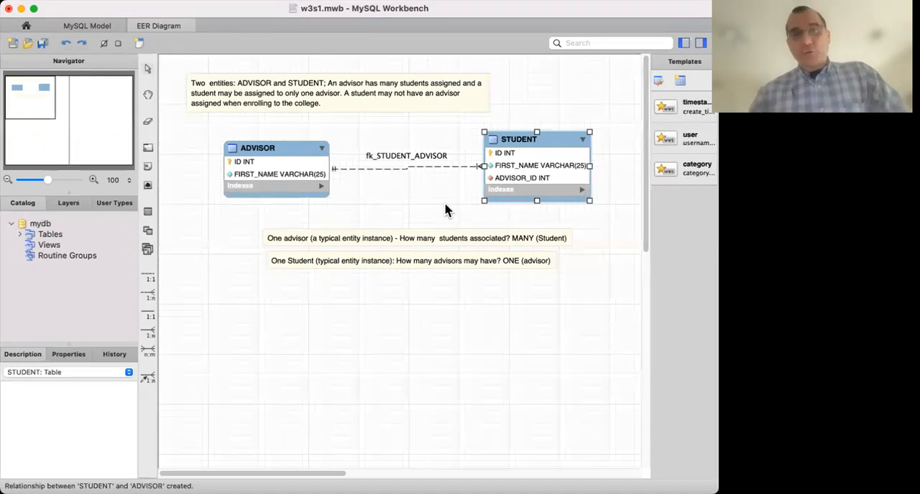
Nudge the STUDENT table slightly down so its relationship line to ADVISOR runs straight.
{"action": "left_click_drag", "start_coordinate": [529, 137], "coordinate": [528, 140]}
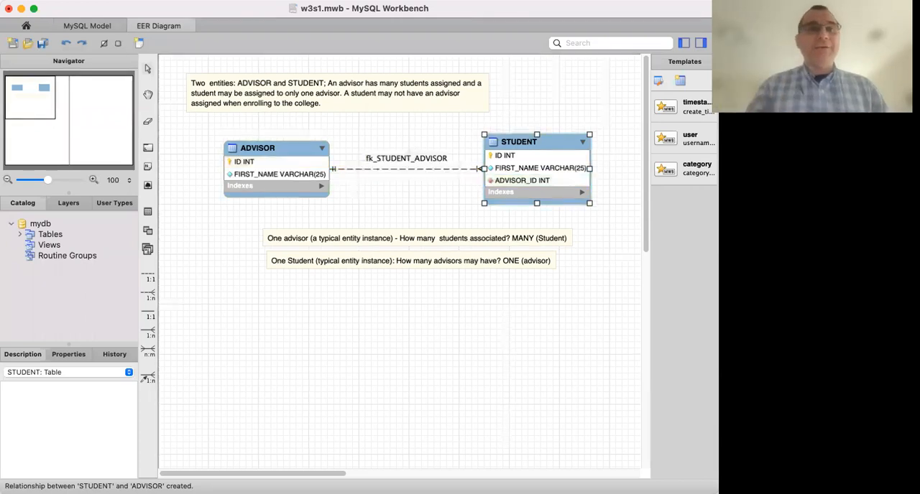
In the model's diagram options, stop using defaults from global settings and disable Show Captions for relationships.
{"action": "left_click", "coordinate": [154, 1]}
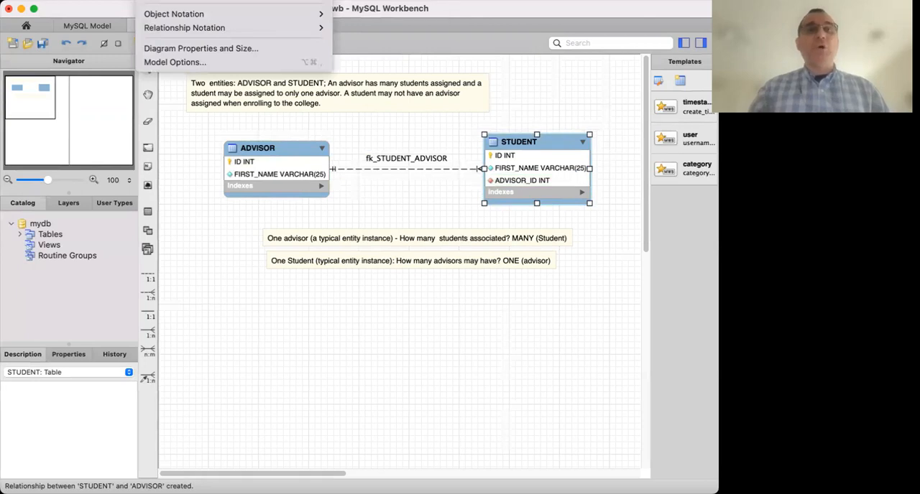
{"action": "left_click", "coordinate": [179, 62]}
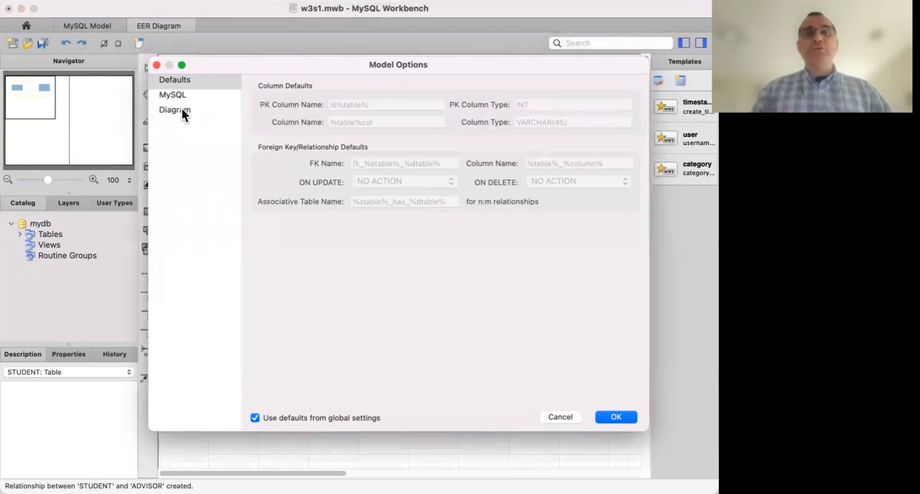
{"action": "left_click", "coordinate": [176, 111]}
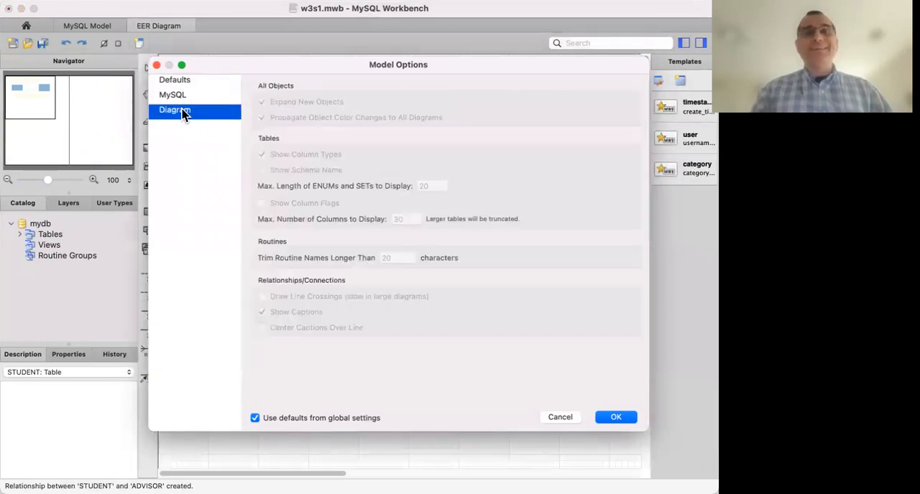
{"action": "left_click", "coordinate": [291, 420]}
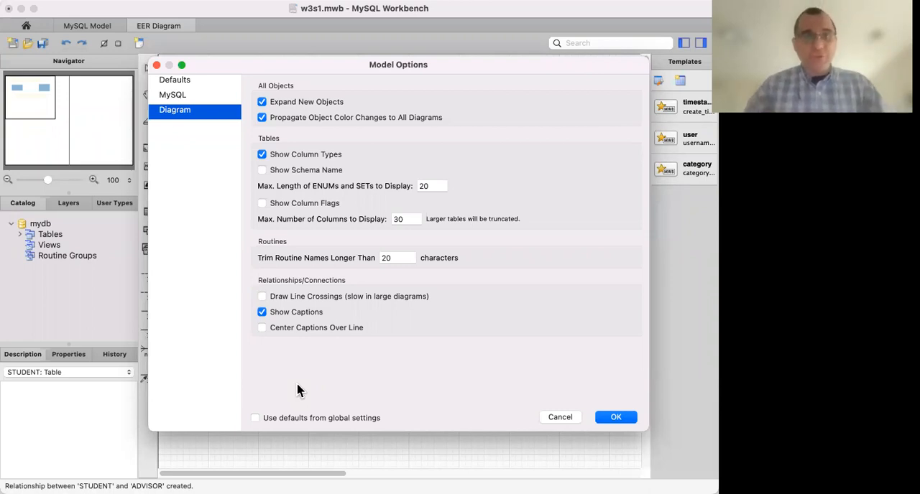
{"action": "left_click", "coordinate": [262, 311]}
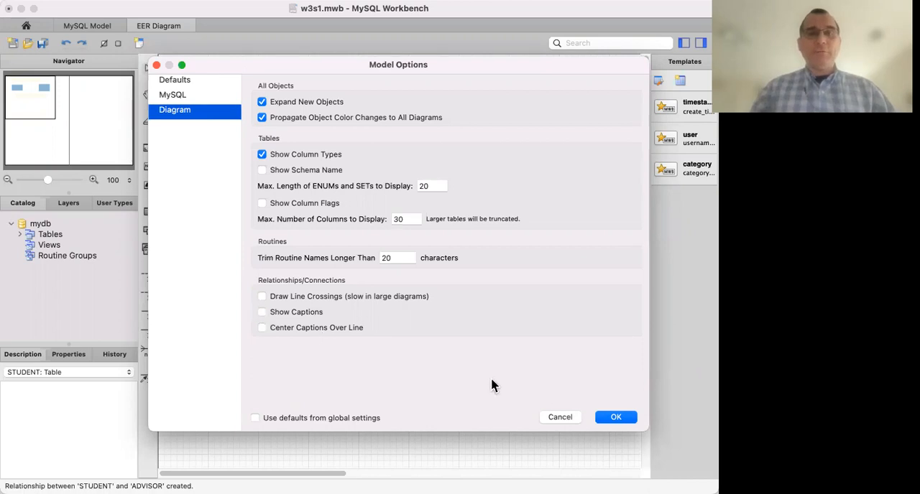
{"action": "left_click", "coordinate": [616, 417]}
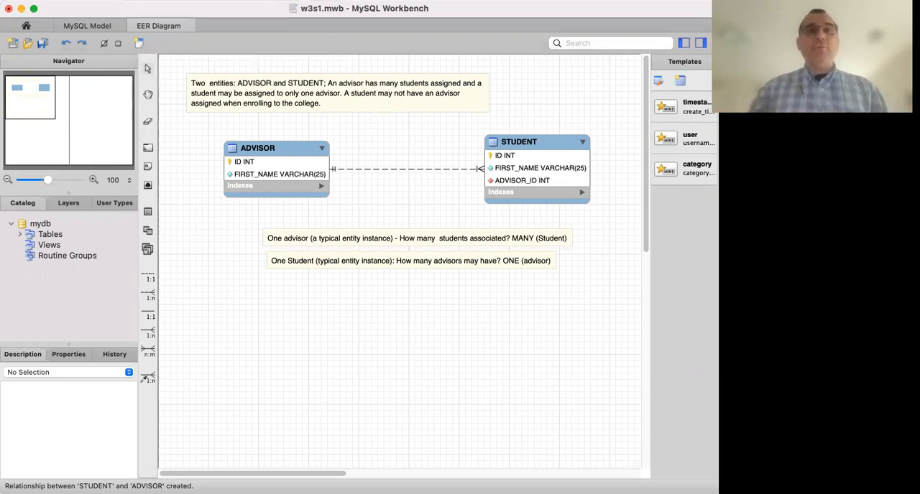
Re-enable Show Captions for relationships in the model's diagram options.
{"action": "left_click", "coordinate": [191, 64]}
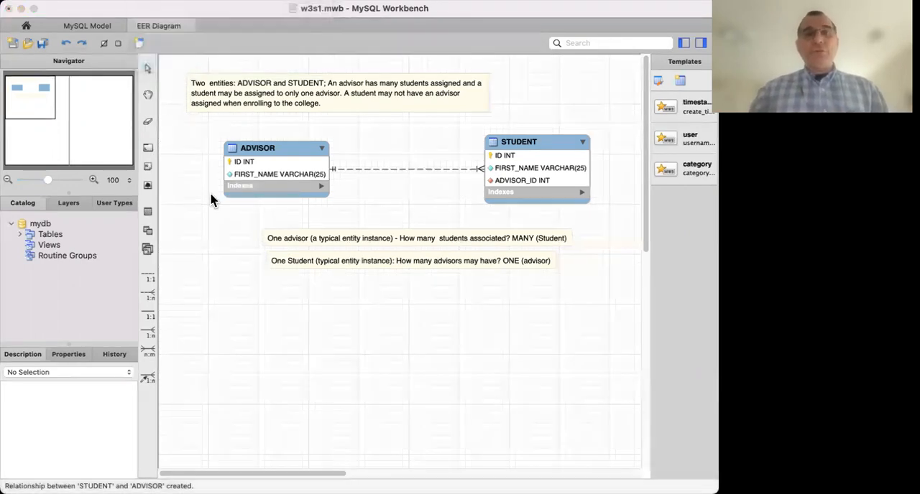
{"action": "left_click", "coordinate": [204, 58]}
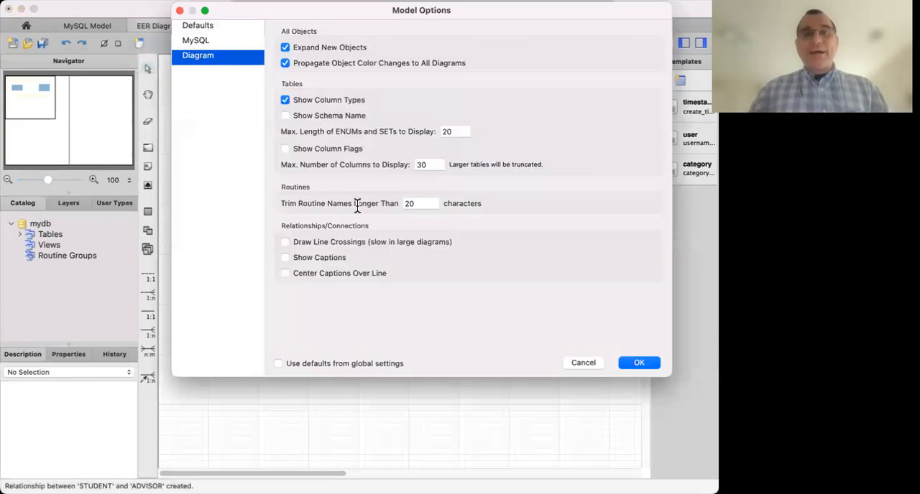
{"action": "left_click", "coordinate": [320, 259]}
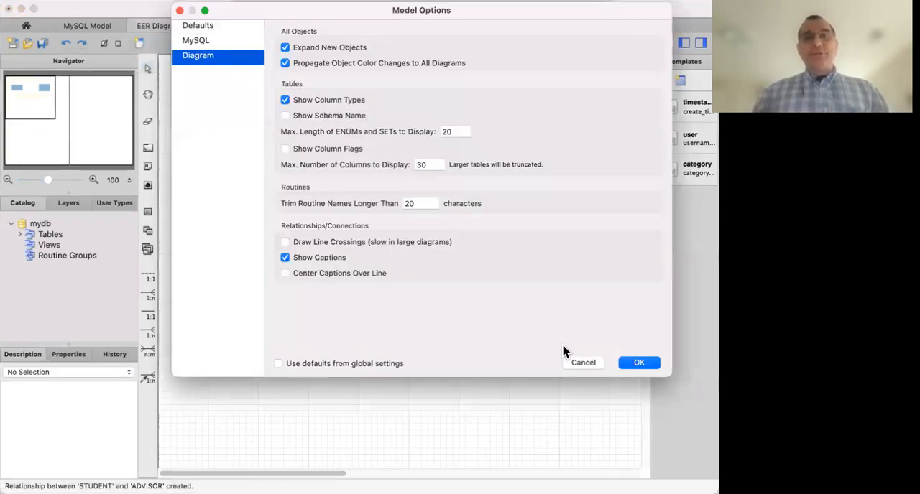
{"action": "left_click", "coordinate": [641, 363]}
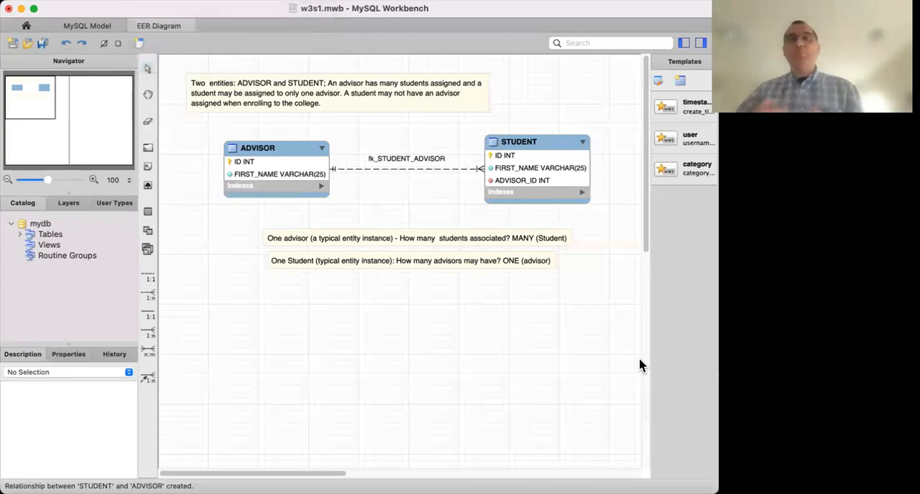
Clear the caption of the ADVISOR–STUDENT relationship and set its second caption to 'advises'.
{"action": "double_click", "coordinate": [388, 164]}
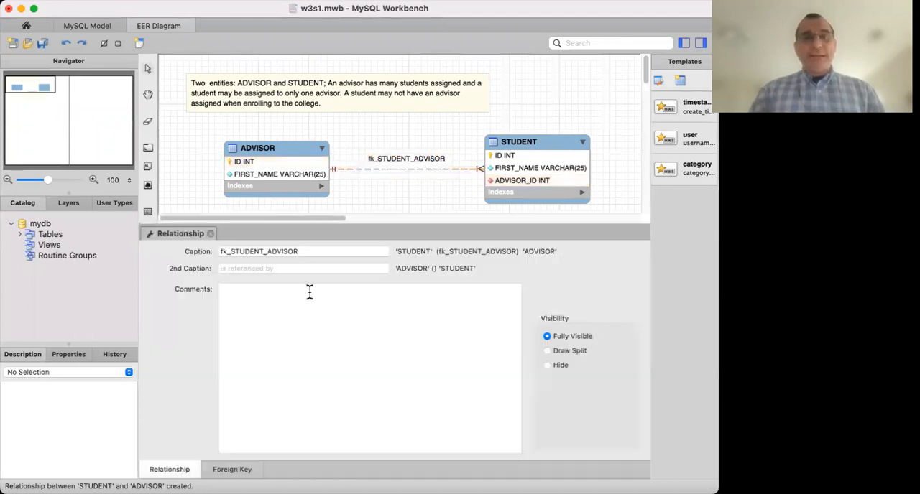
{"action": "left_click", "coordinate": [318, 249]}
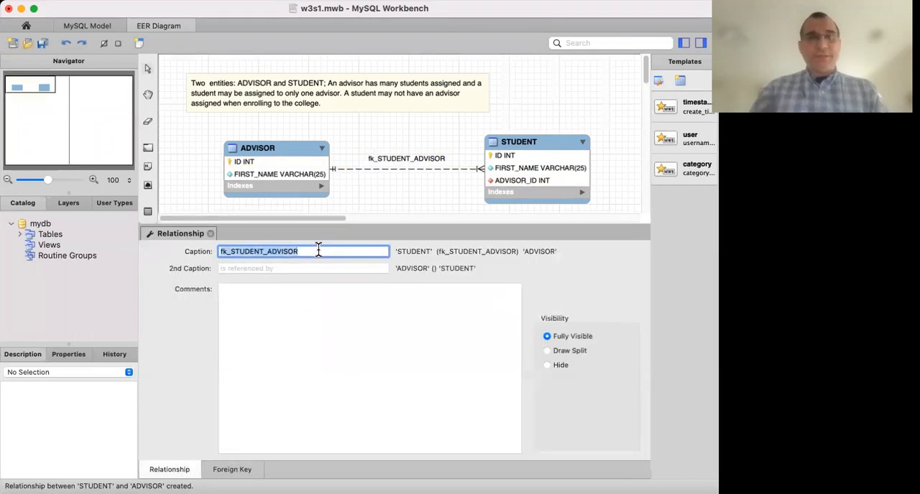
{"action": "key", "text": "BackSpace"}
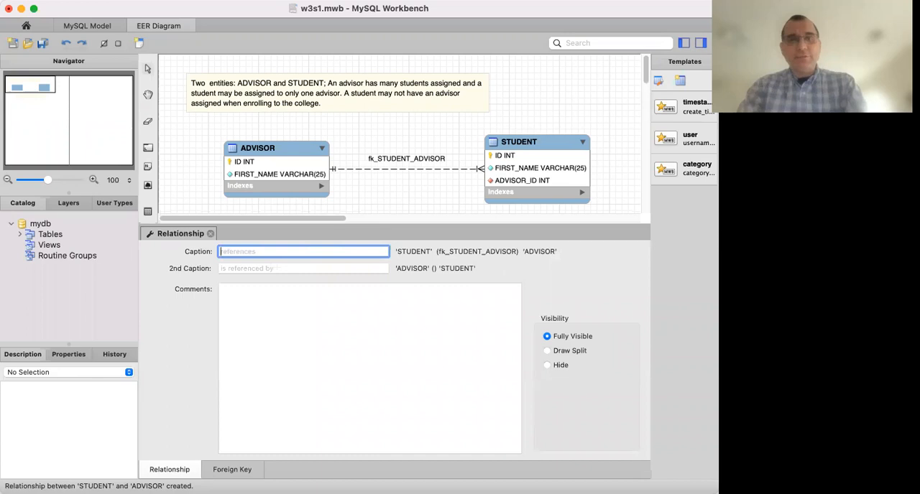
{"action": "left_click", "coordinate": [310, 266]}
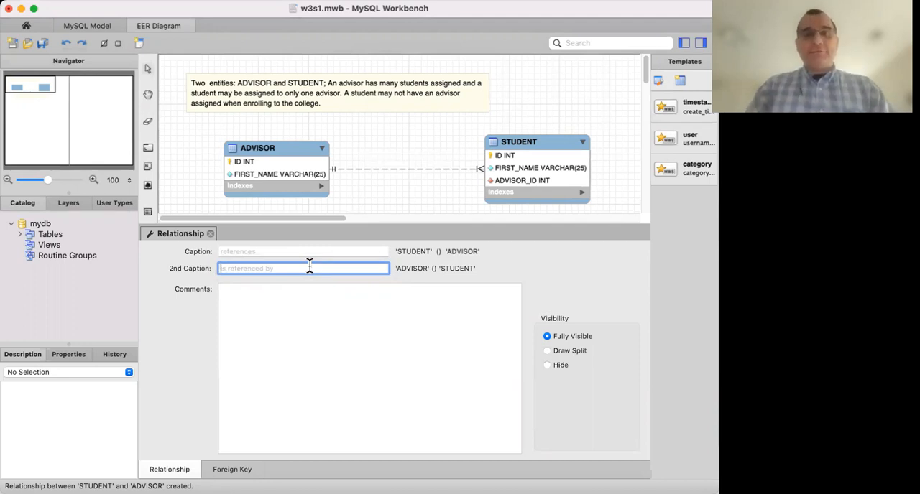
{"action": "type", "text": "a"}
{"action": "key", "text": "BackSpace"}
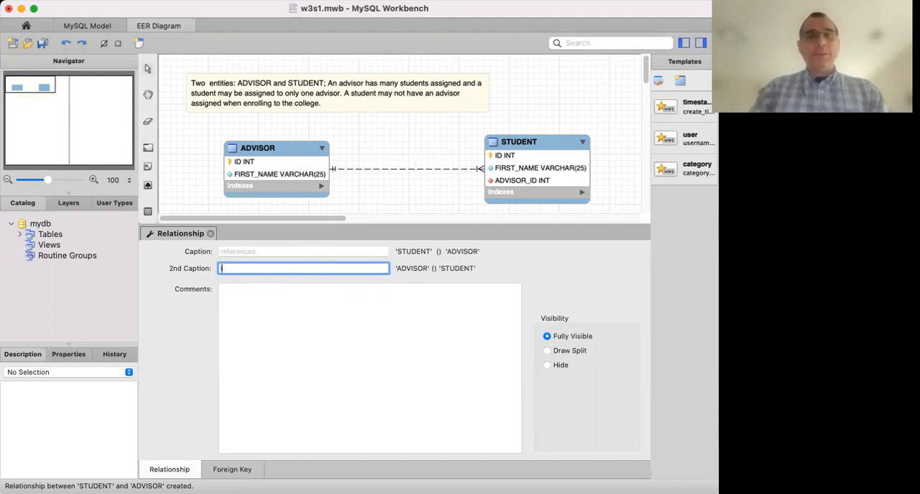
{"action": "type", "text": "a"}
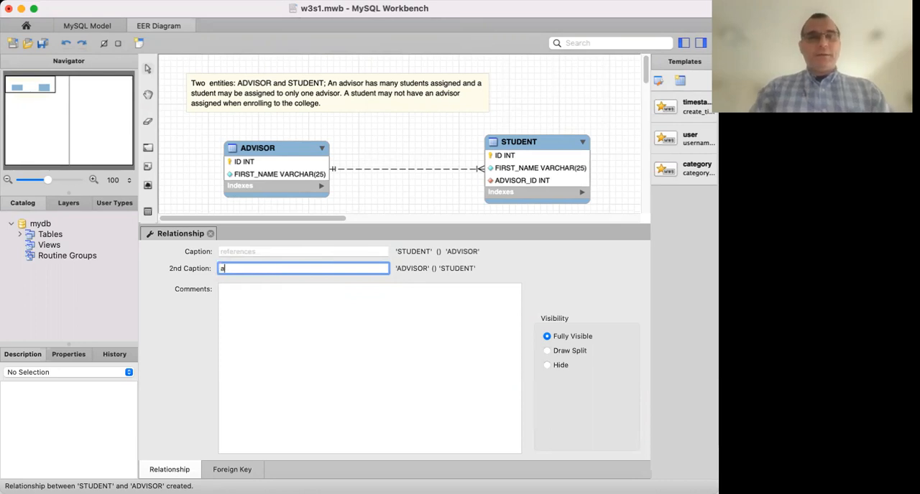
{"action": "type", "text": "d"}
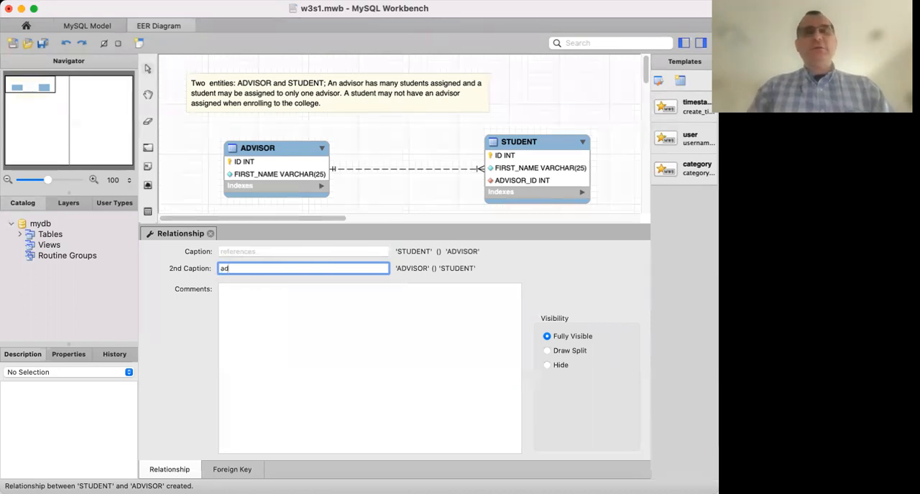
{"action": "type", "text": "vises"}
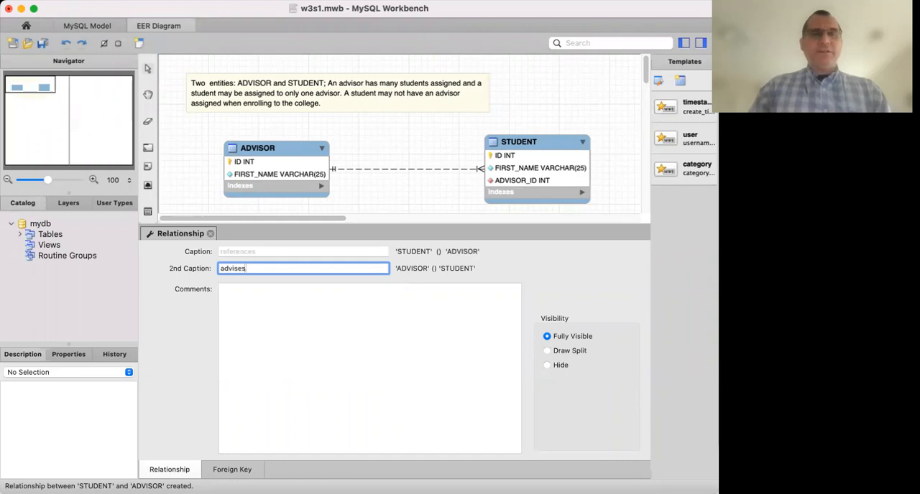
{"action": "key", "text": "Return"}
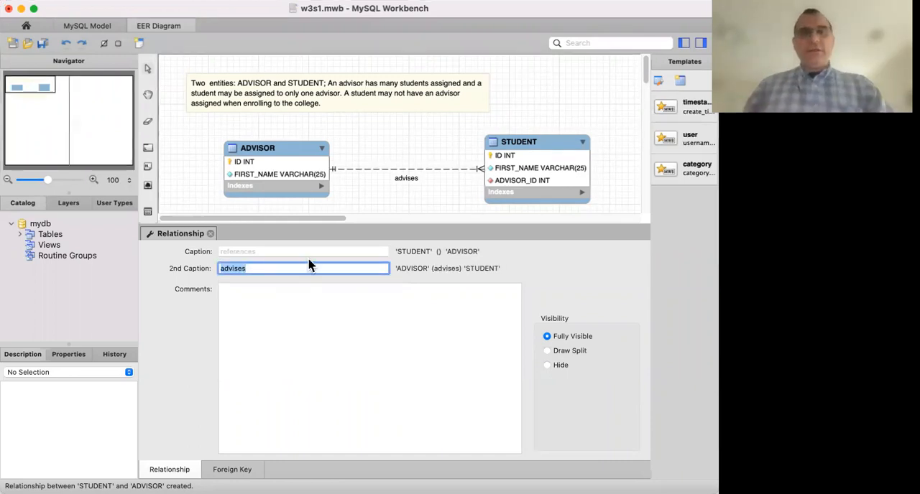
{"action": "left_click", "coordinate": [210, 235]}
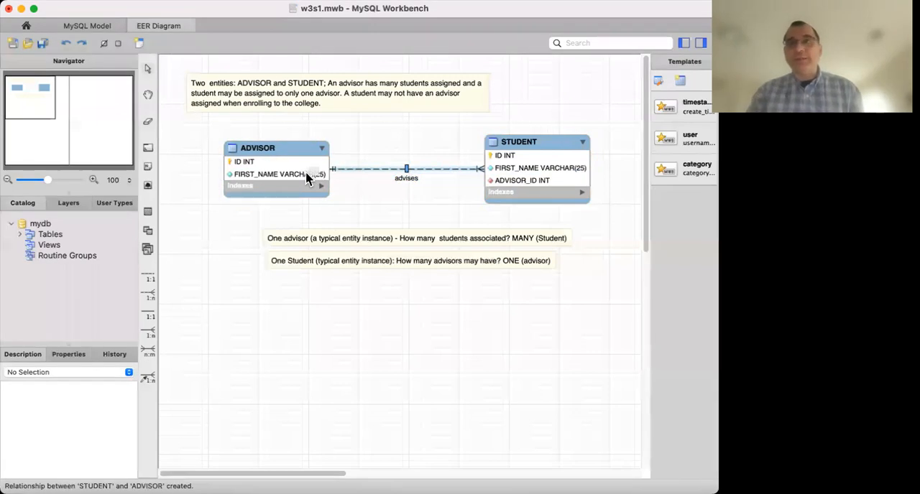
Make the ADVISOR side of the 'advises' relationship non-mandatory in its foreign key settings, and close the relationship editor.
{"action": "double_click", "coordinate": [370, 174]}
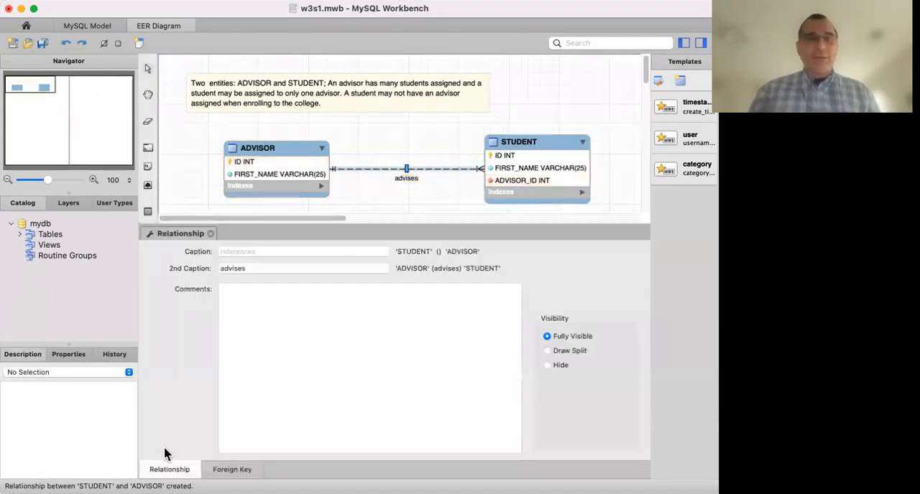
{"action": "left_click", "coordinate": [245, 474]}
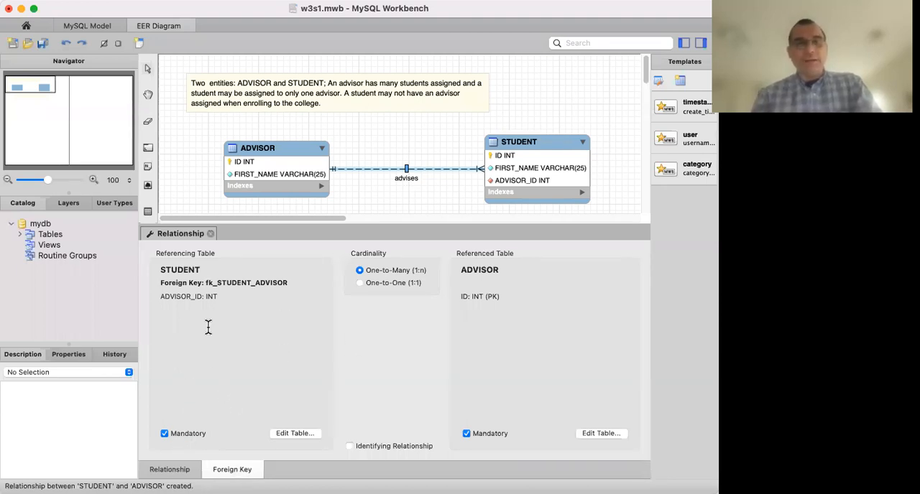
{"action": "left_click", "coordinate": [466, 434]}
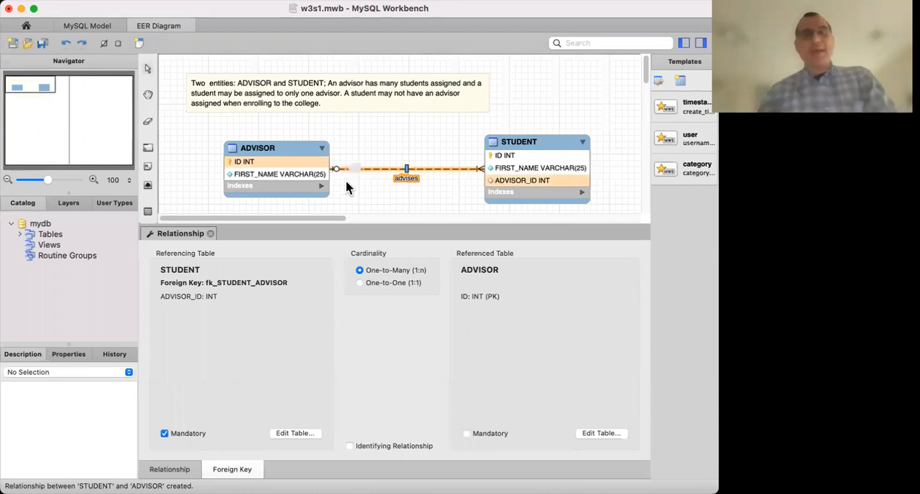
{"action": "left_click", "coordinate": [209, 234]}
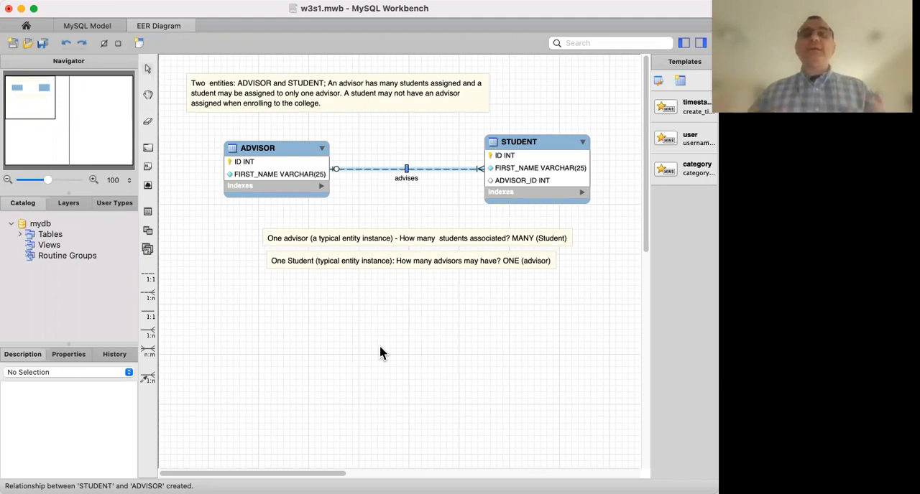
Append 'An advisor may have no students assigned for special situations (leave of absence)' to the business rules note and enlarge the note to fit.
{"action": "double_click", "coordinate": [342, 105]}
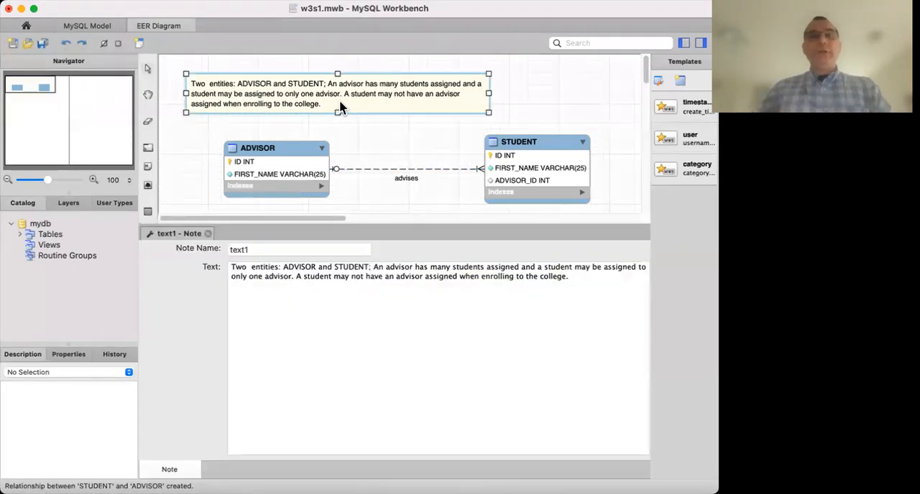
{"action": "left_click", "coordinate": [581, 300]}
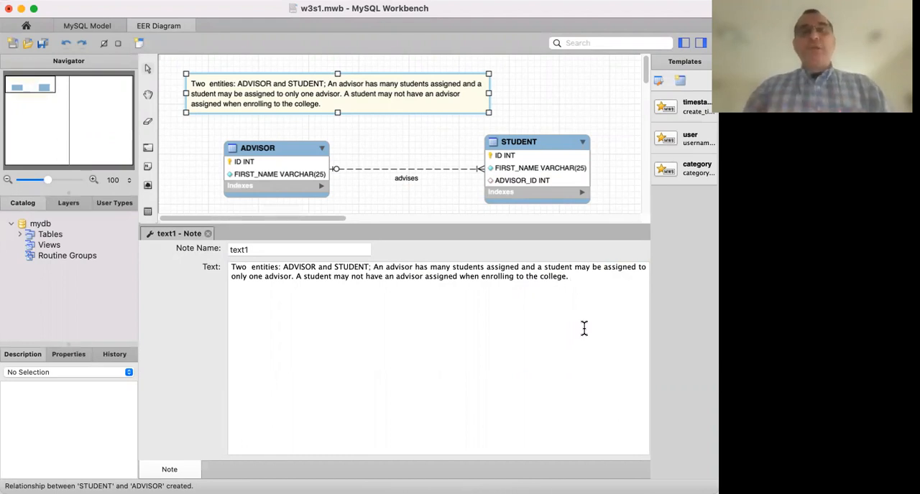
{"action": "type", "text": "A"}
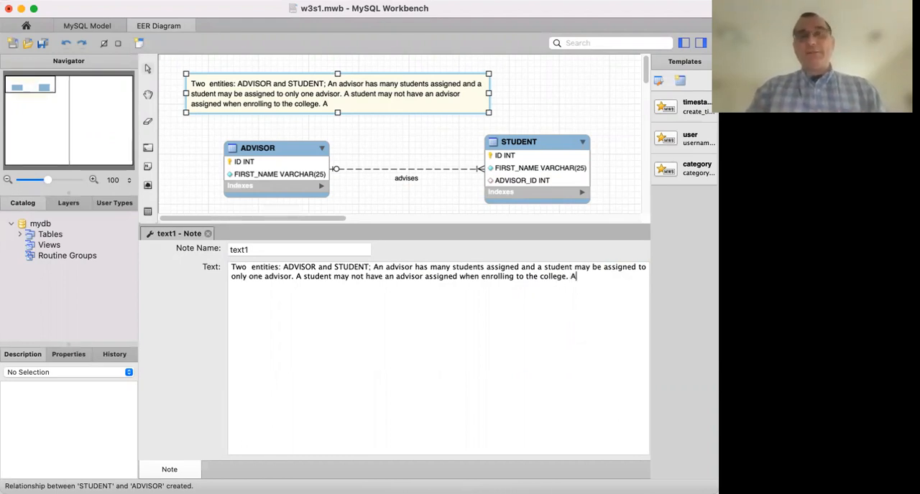
{"action": "type", "text": "n adv"}
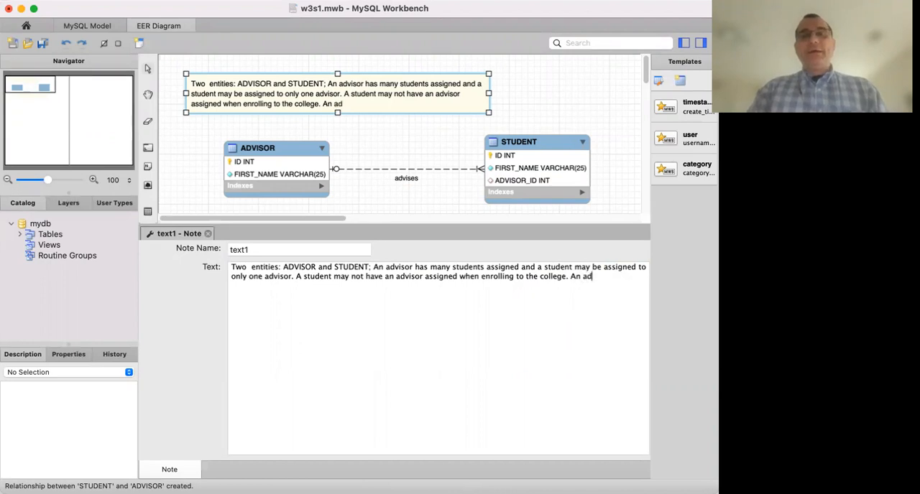
{"action": "type", "text": "isor may "}
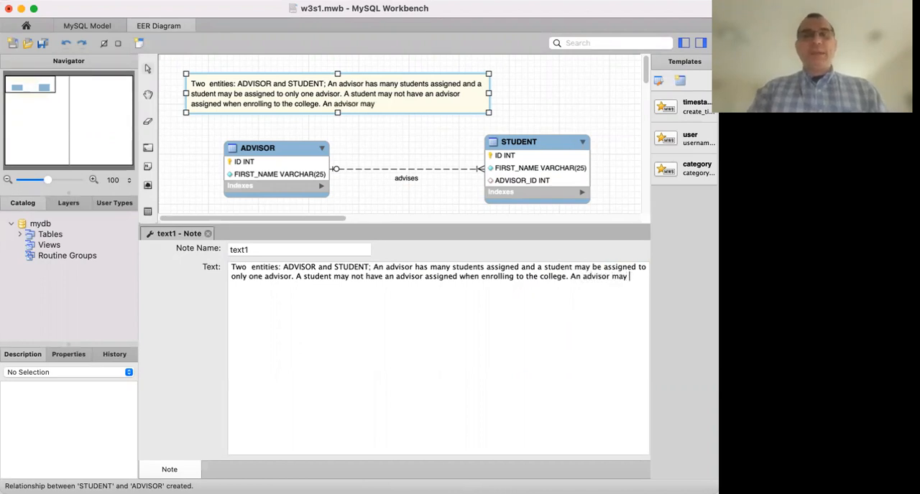
{"action": "type", "text": "have no stud"}
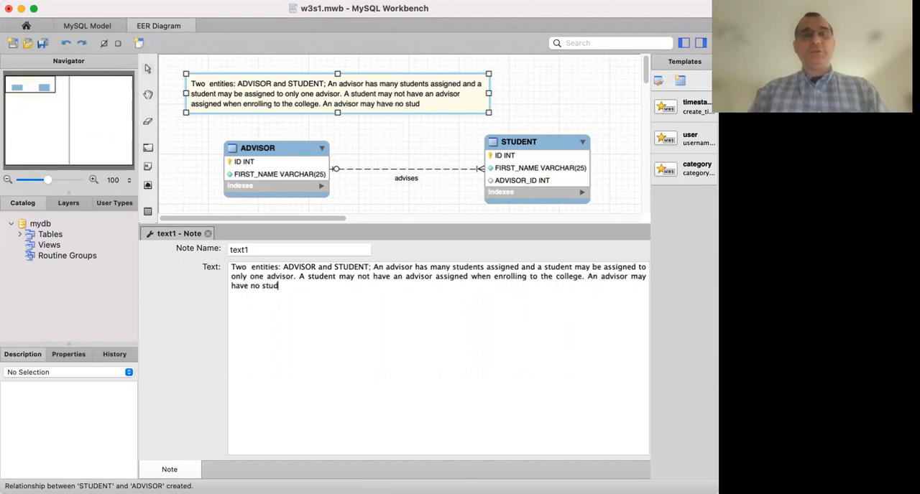
{"action": "type", "text": "ents assigned "}
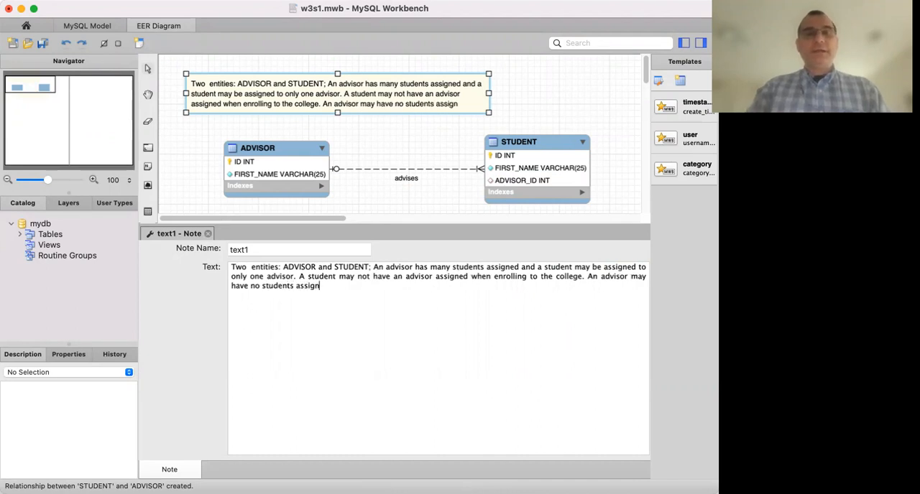
{"action": "type", "text": "fo"}
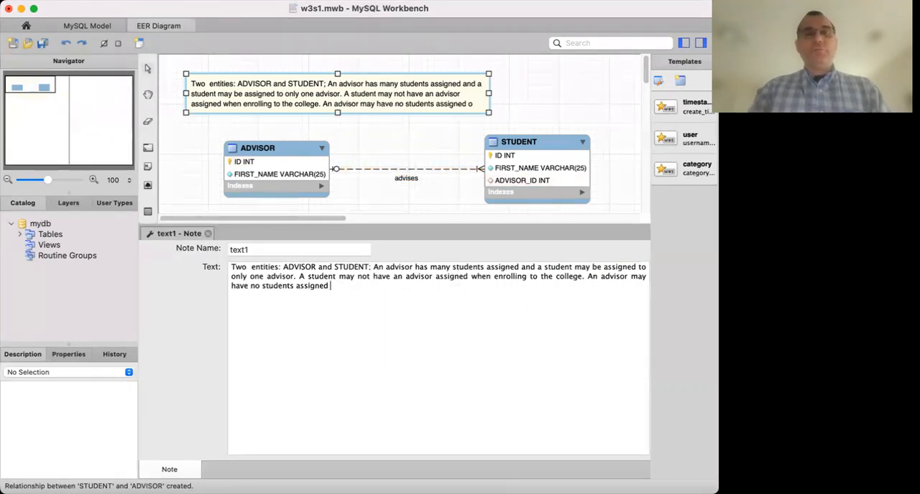
{"action": "type", "text": "r"}
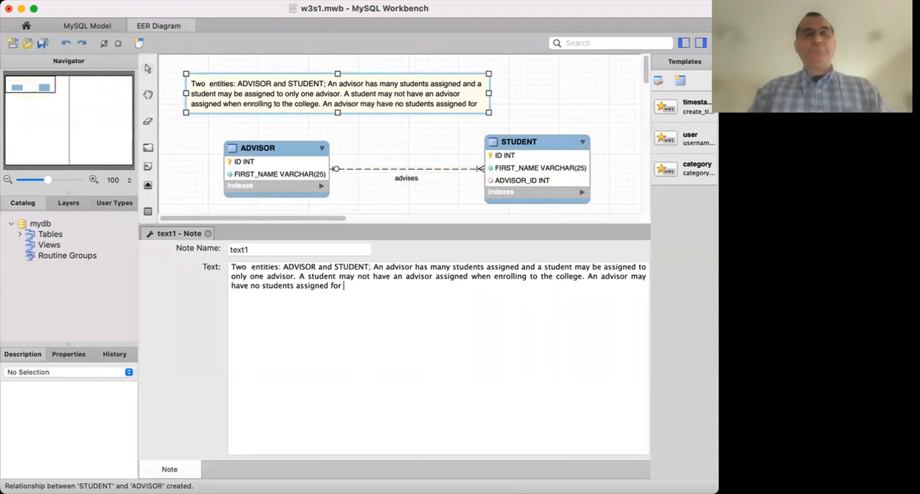
{"action": "type", "text": " spe"}
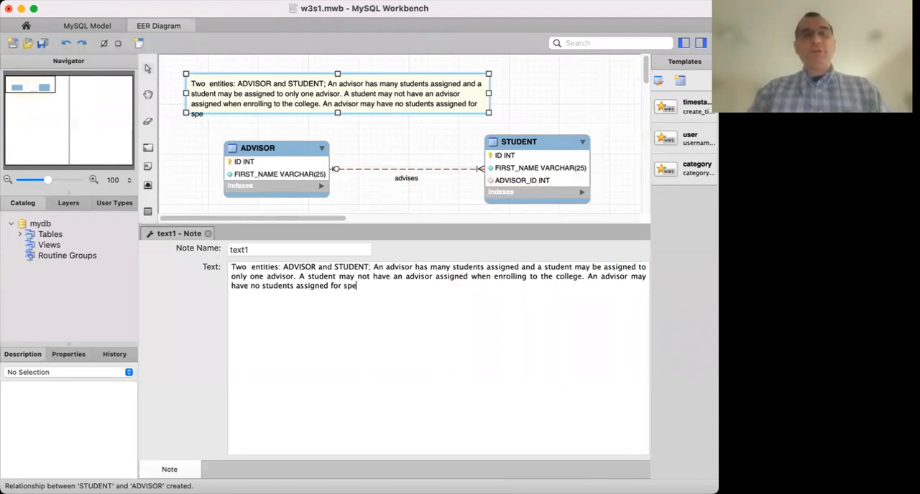
{"action": "type", "text": "cial"}
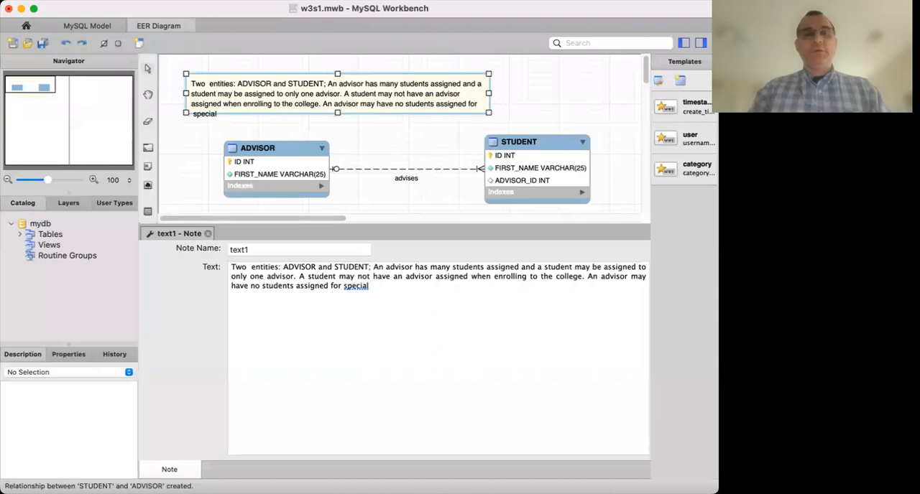
{"action": "type", "text": " situation"}
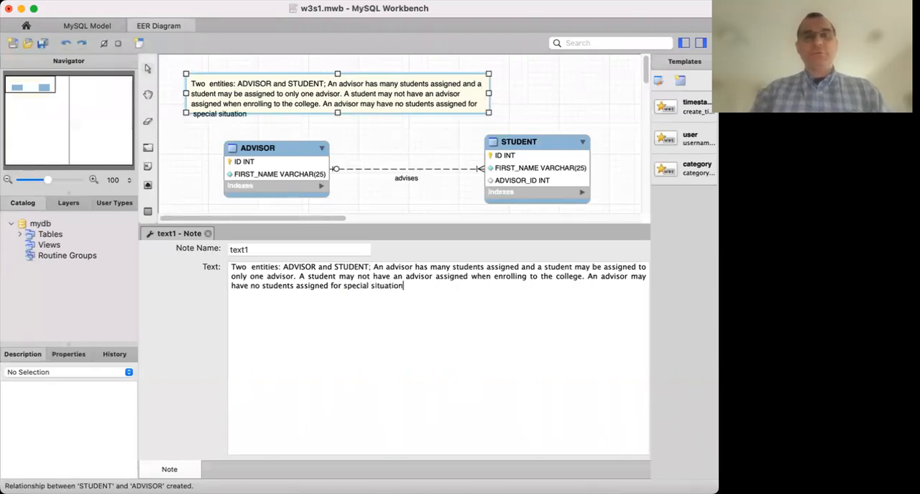
{"action": "type", "text": "s (leave of  absence"}
{"action": "key", "text": "Return"}
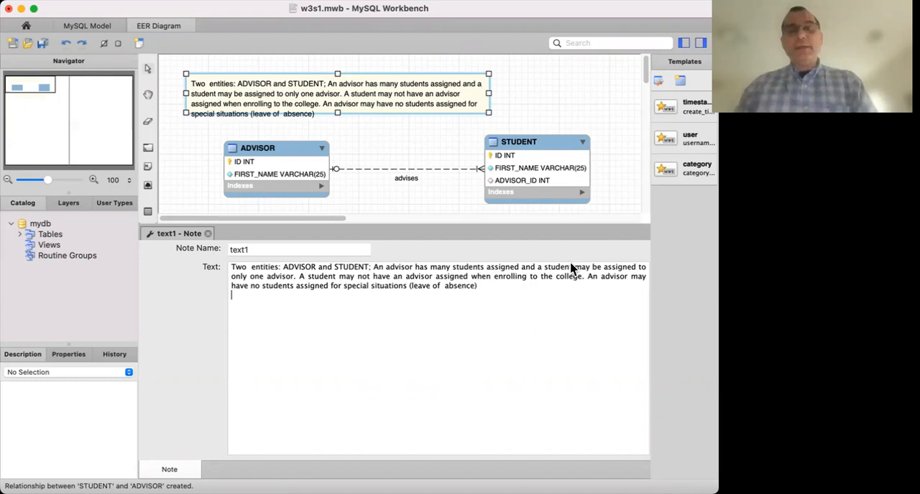
{"action": "left_click", "coordinate": [208, 234]}
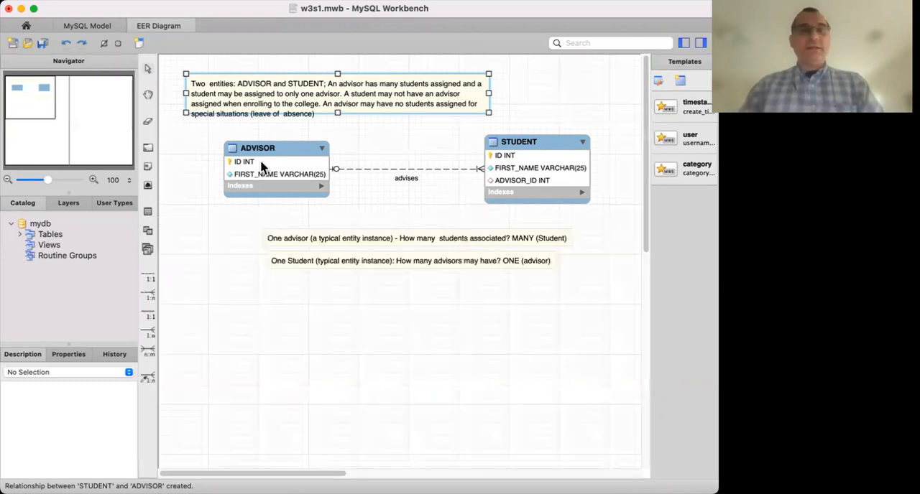
{"action": "left_click_drag", "start_coordinate": [338, 114], "coordinate": [342, 129]}
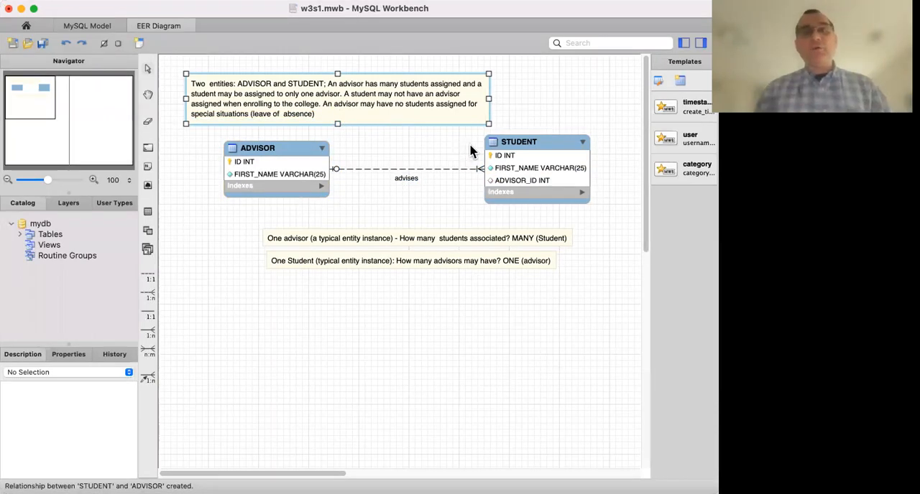
{"action": "left_click", "coordinate": [531, 144]}
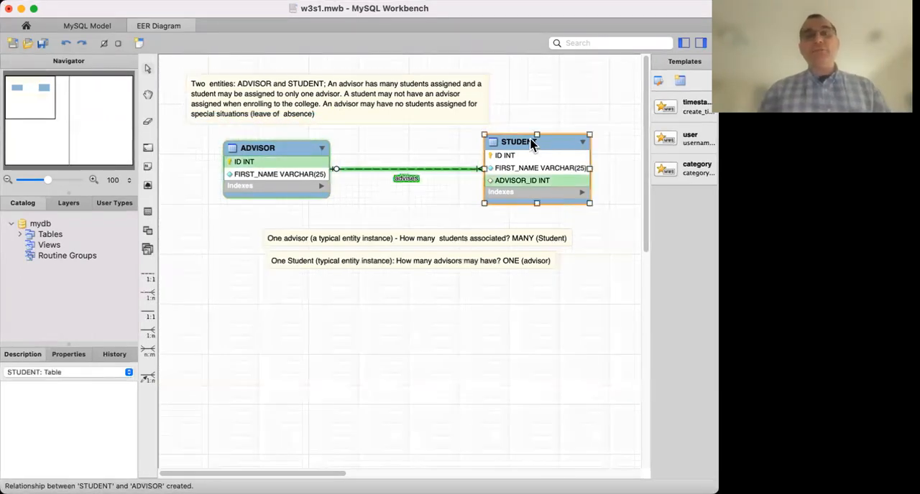
{"action": "double_click", "coordinate": [407, 169]}
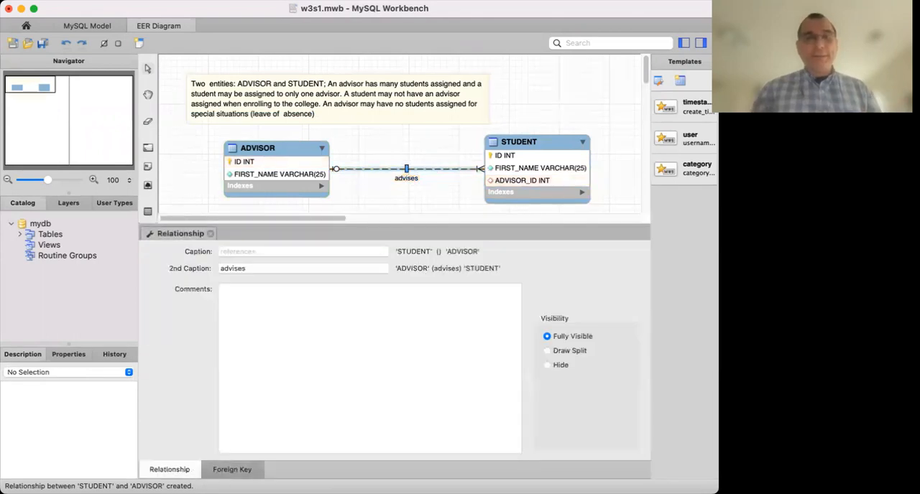
{"action": "left_click", "coordinate": [231, 470]}
{"action": "left_click", "coordinate": [171, 433]}
{"action": "left_click", "coordinate": [171, 434]}
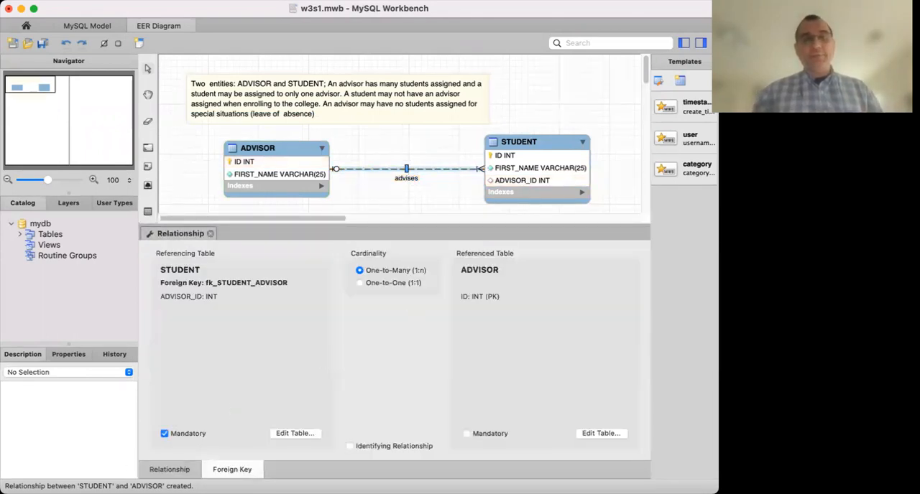
{"action": "left_click", "coordinate": [210, 234]}
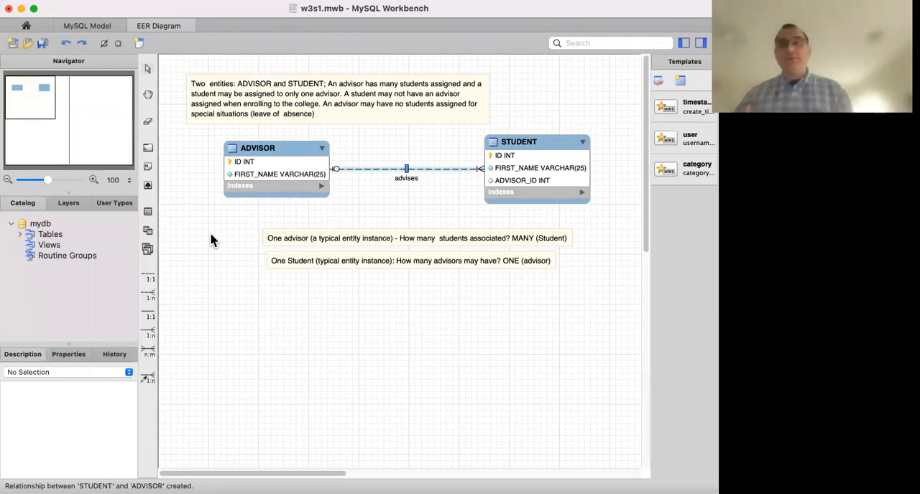
Make the STUDENT side of the 'advises' relationship non-mandatory in its foreign key settings, and close the relationship editor.
{"action": "left_click", "coordinate": [310, 94]}
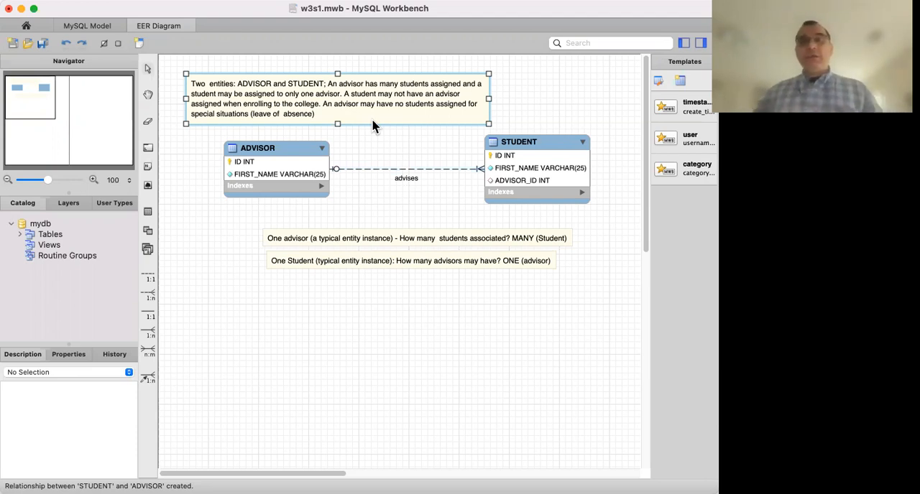
{"action": "left_click", "coordinate": [452, 172]}
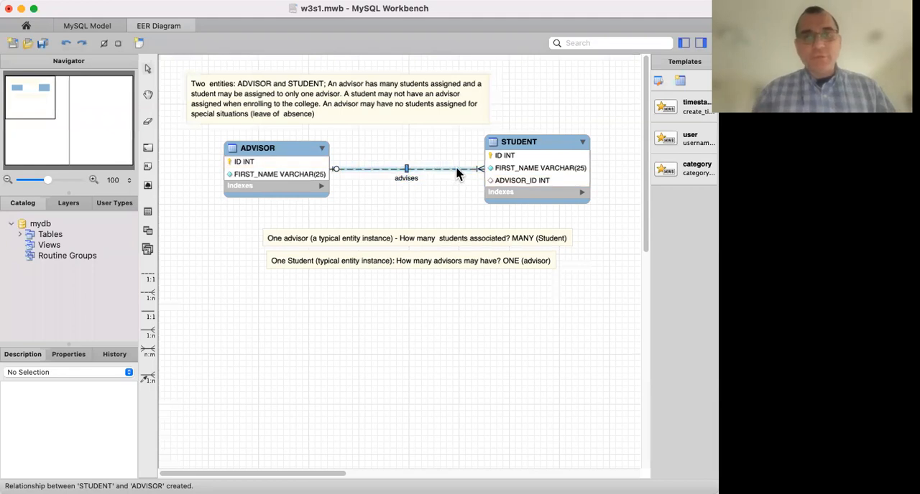
{"action": "left_click", "coordinate": [456, 171]}
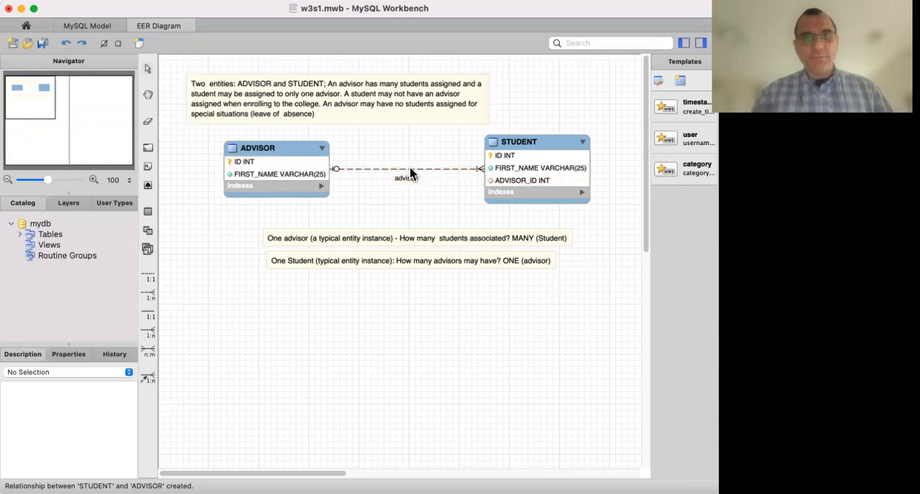
{"action": "double_click", "coordinate": [431, 174]}
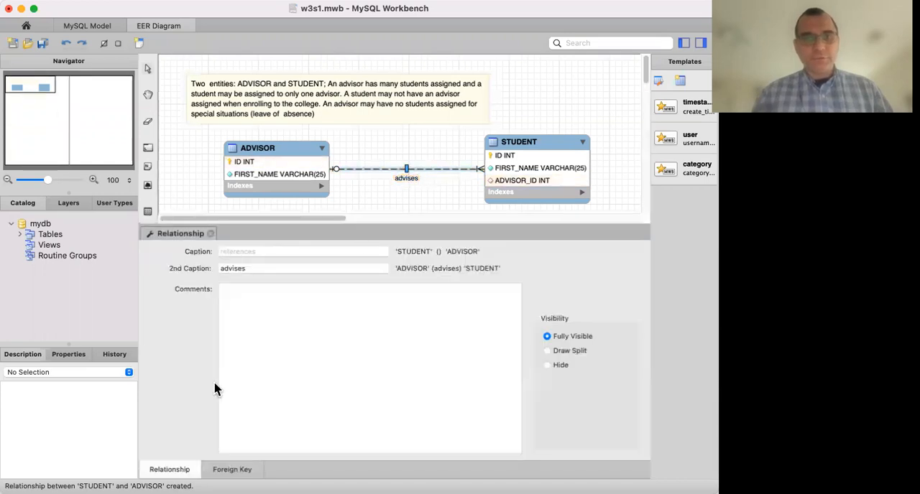
{"action": "left_click", "coordinate": [245, 471]}
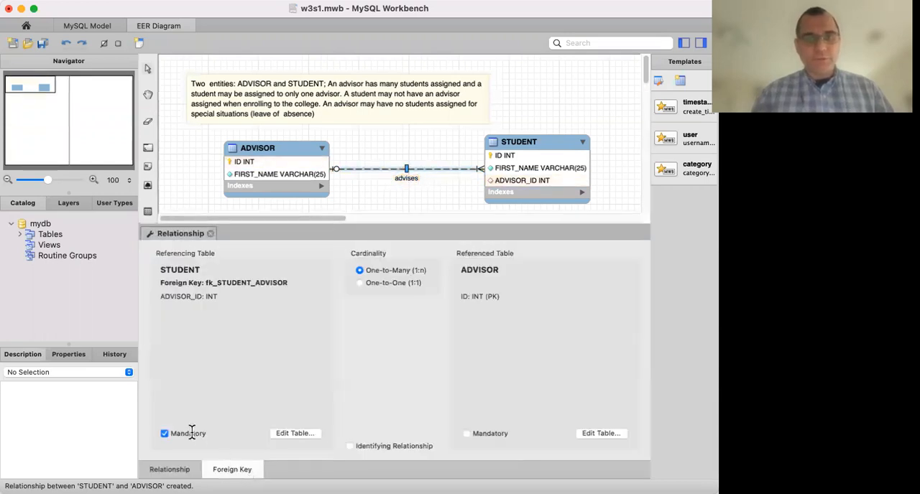
{"action": "left_click", "coordinate": [165, 434]}
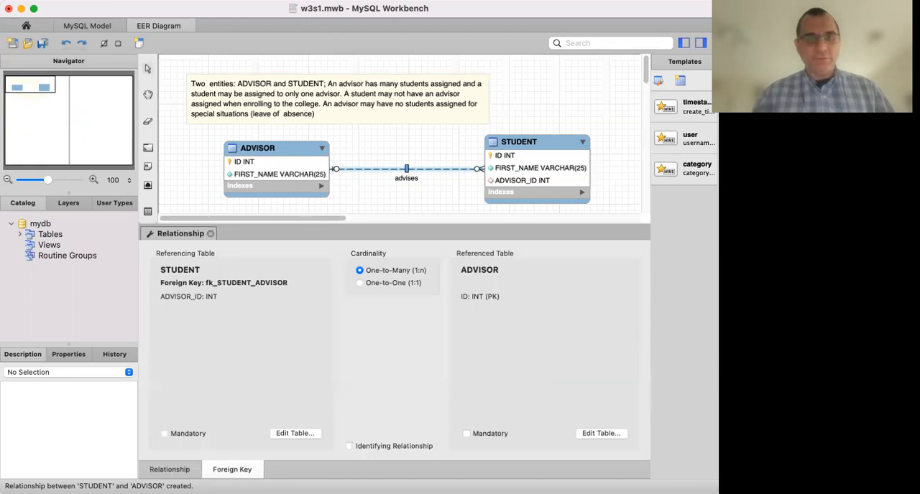
{"action": "left_click", "coordinate": [210, 234]}
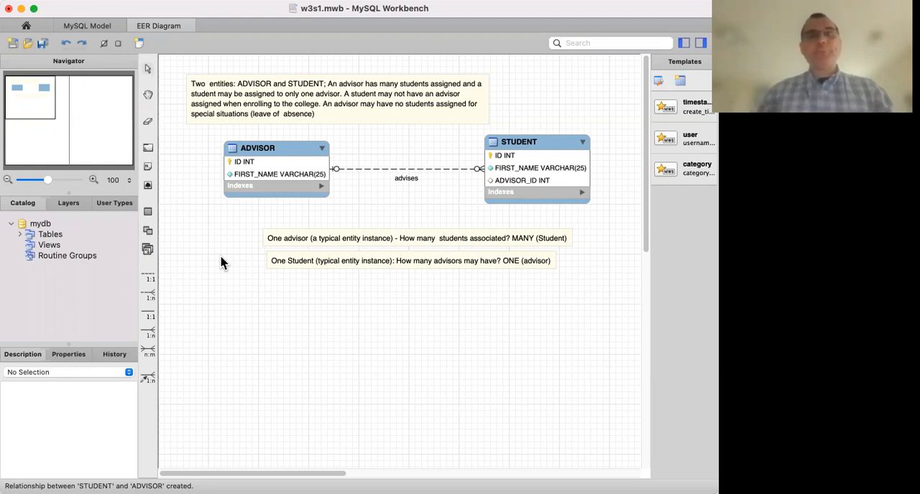
{"action": "left_click", "coordinate": [352, 122]}
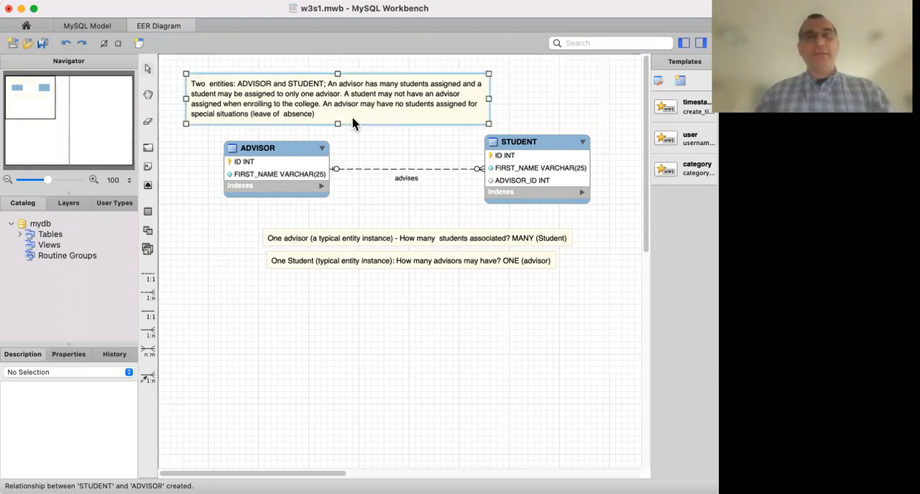
{"action": "left_click", "coordinate": [239, 307]}
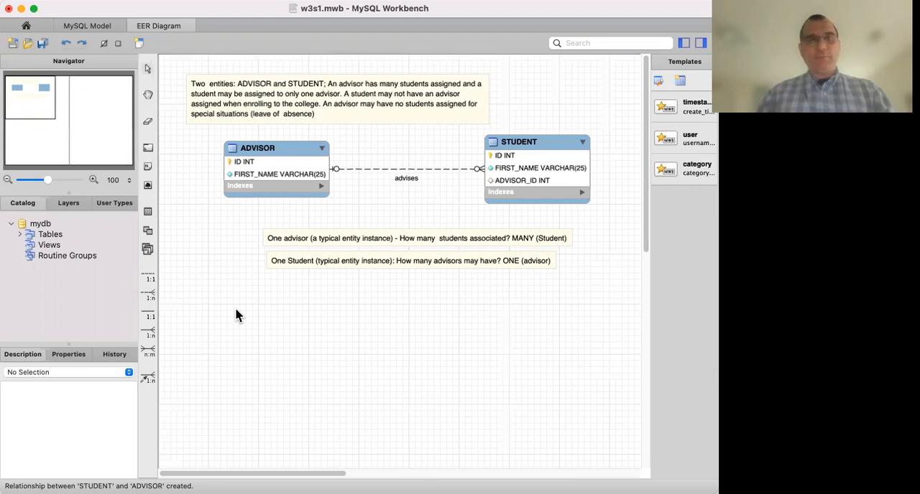
Rename the ADVISOR table to ADVISOR1 and close its table editor.
{"action": "left_click", "coordinate": [271, 151]}
{"action": "double_click", "coordinate": [270, 151]}
{"action": "left_click", "coordinate": [280, 251]}
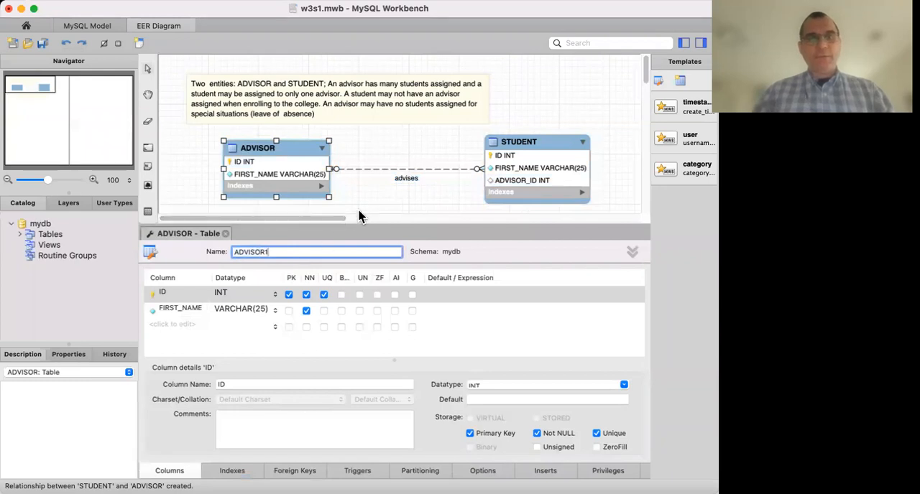
{"action": "left_click", "coordinate": [225, 234]}
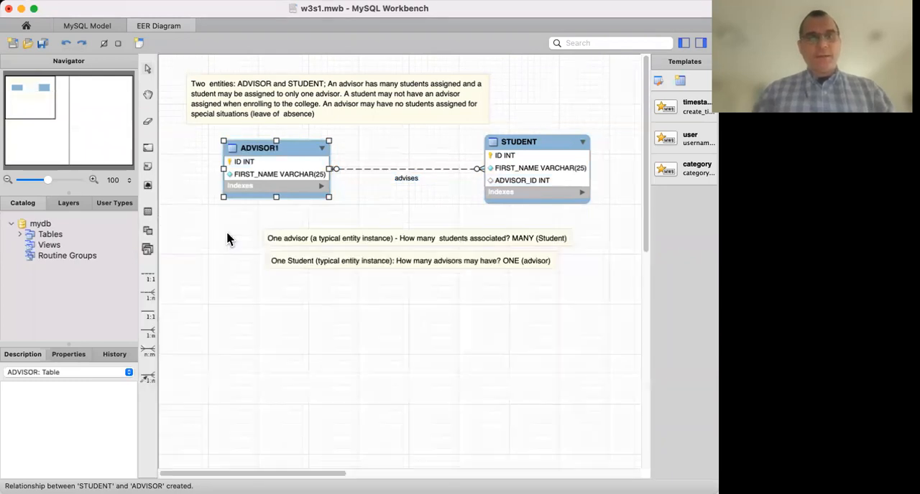
Rename the STUDENT table to STUDENT1 and close its table editor.
{"action": "left_click", "coordinate": [531, 152]}
{"action": "double_click", "coordinate": [531, 153]}
{"action": "left_click", "coordinate": [283, 250]}
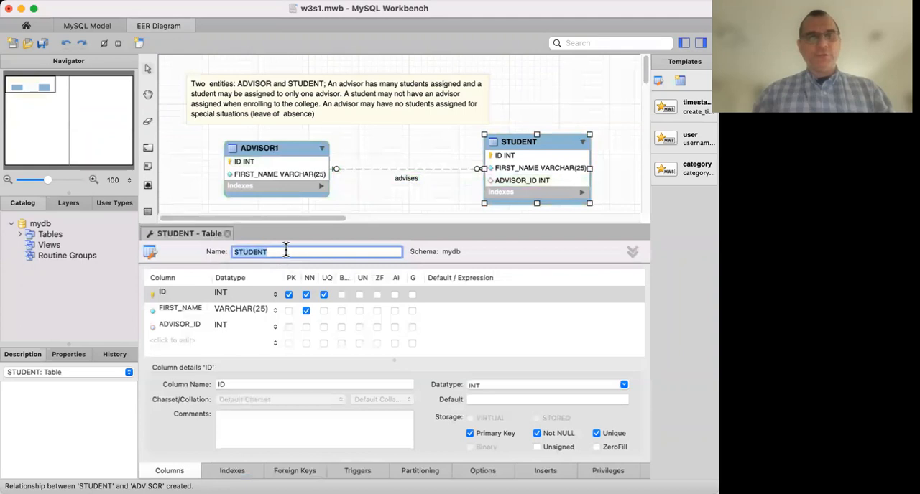
{"action": "type", "text": "1"}
{"action": "left_click", "coordinate": [227, 233]}
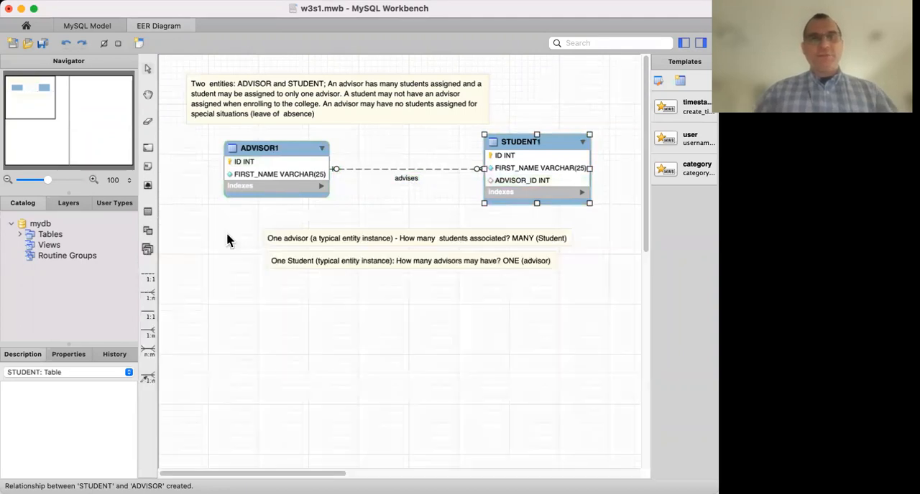
{"action": "left_click", "coordinate": [251, 297]}
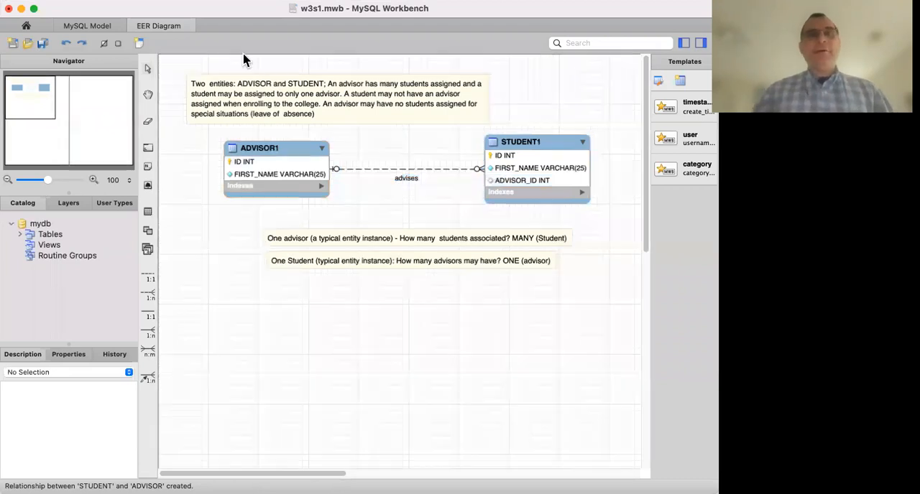
Duplicate the business rules note and place the copy below the two cardinality notes.
{"action": "left_click", "coordinate": [230, 94]}
{"action": "right_click", "coordinate": [230, 94]}
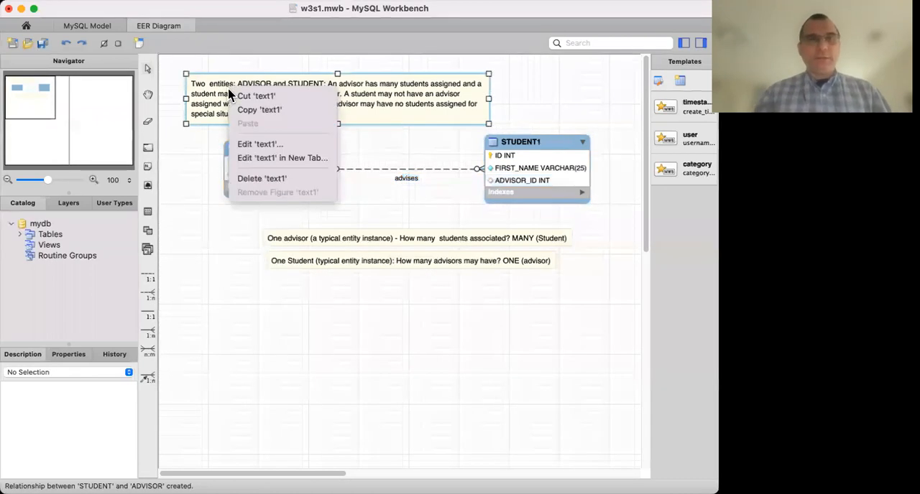
{"action": "left_click", "coordinate": [256, 109]}
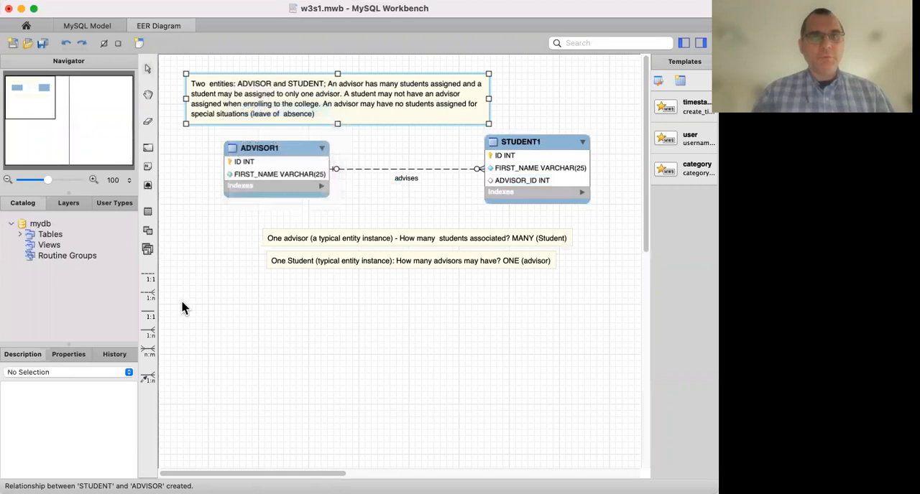
{"action": "right_click", "coordinate": [207, 323]}
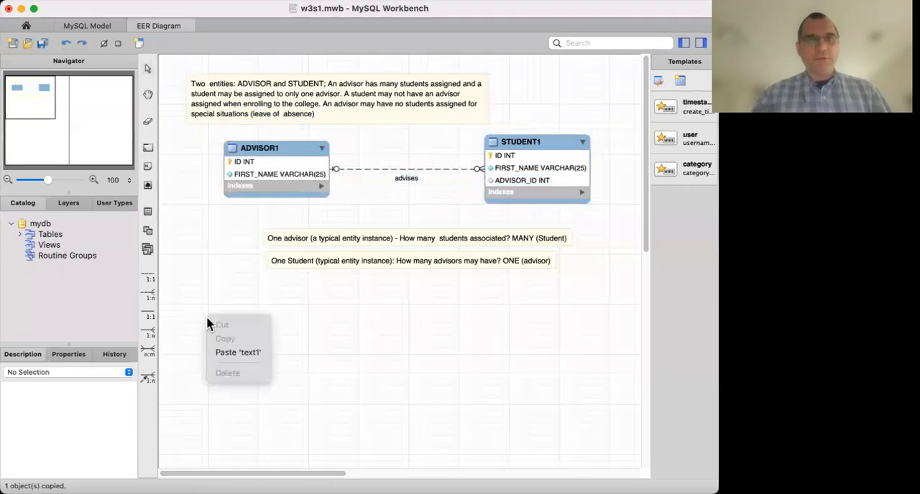
{"action": "left_click", "coordinate": [232, 353]}
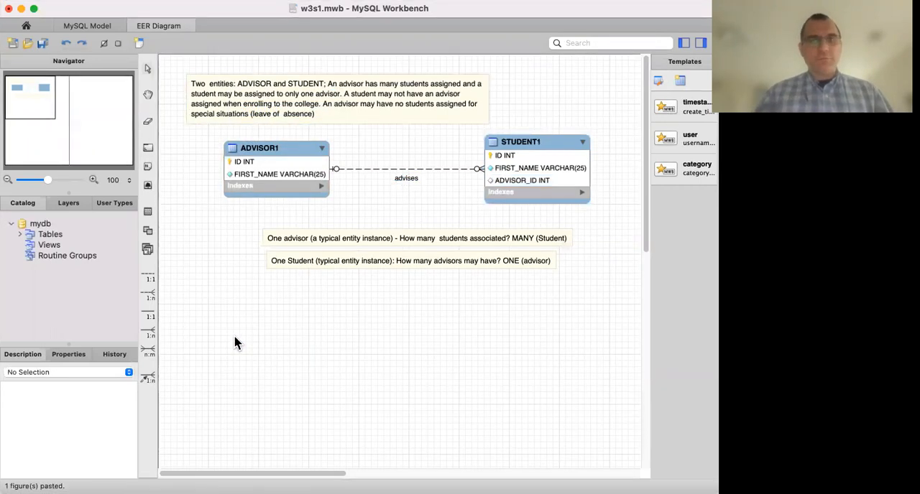
{"action": "left_click_drag", "start_coordinate": [259, 112], "coordinate": [275, 352]}
{"action": "scroll", "coordinate": [378, 316], "scroll_direction": "down", "scroll_amount": 10}
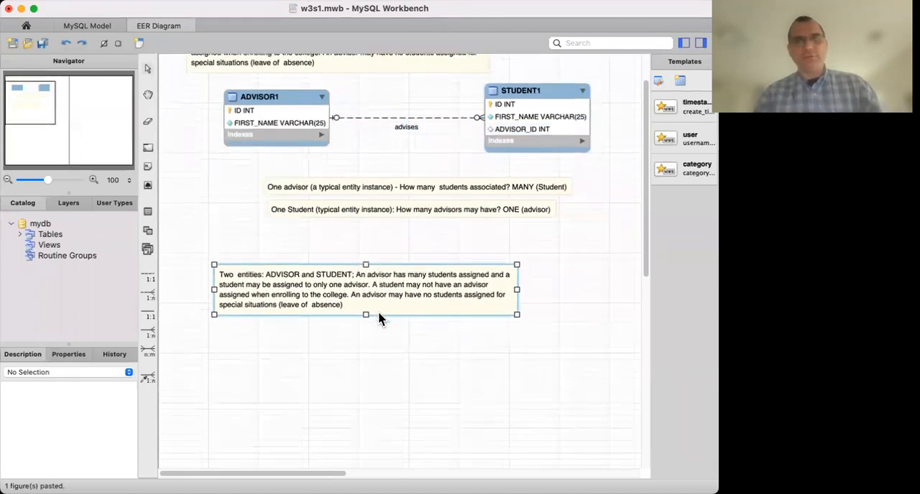
{"action": "left_click_drag", "start_coordinate": [359, 140], "coordinate": [346, 130]}
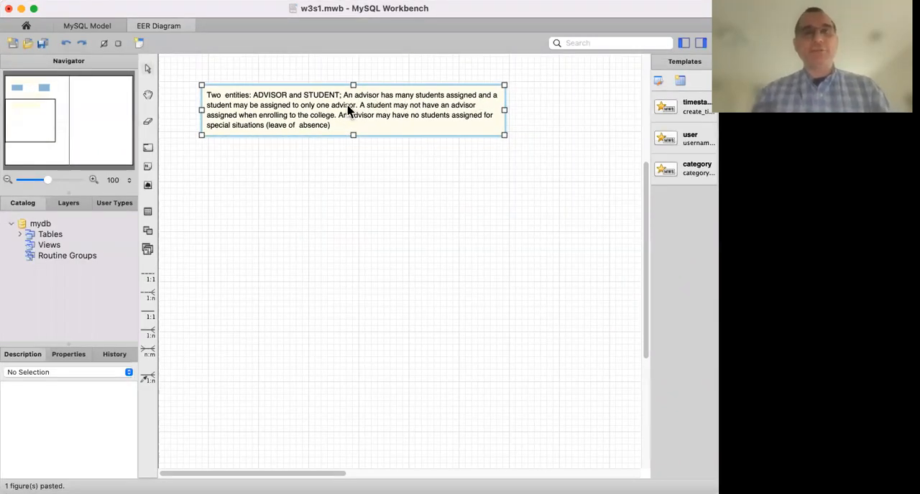
Edit the copied rules note so a student may be assigned to 'one or more advisors' and 'must have' an advisor, and close its editor.
{"action": "double_click", "coordinate": [311, 113]}
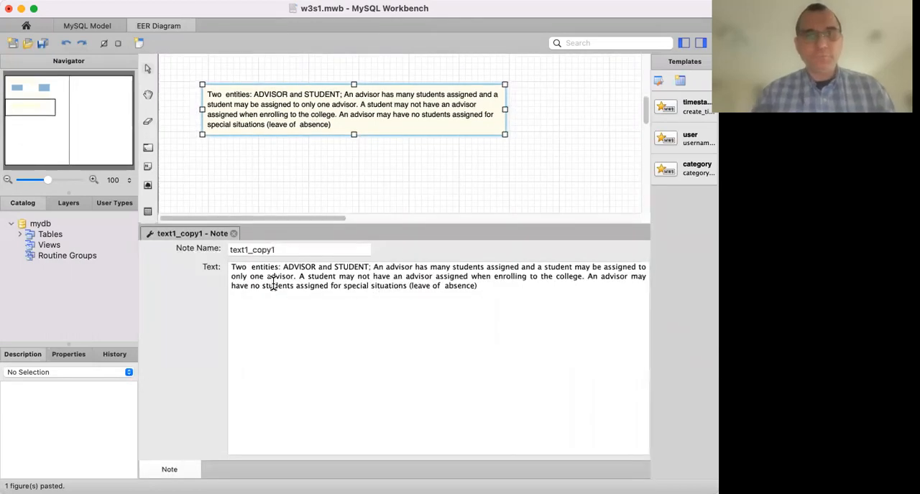
{"action": "left_click_drag", "start_coordinate": [264, 279], "coordinate": [227, 280]}
{"action": "type", "text": "one or  mor"}
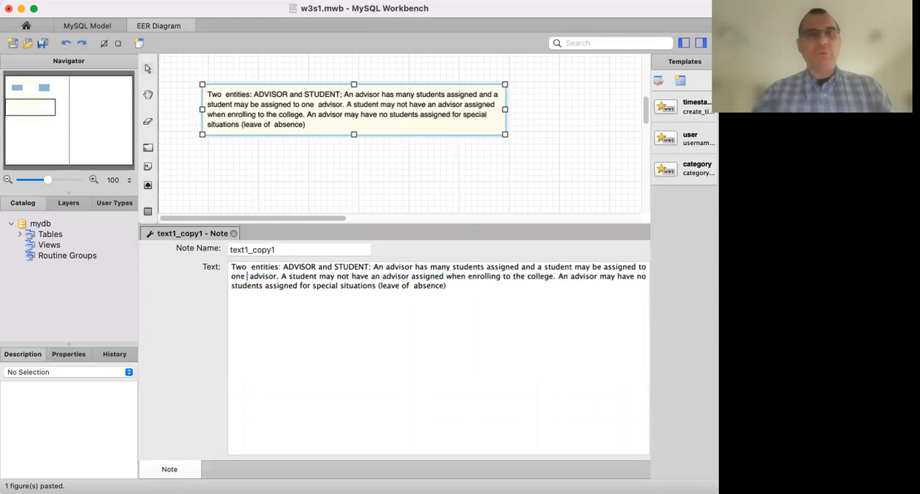
{"action": "type", "text": "e advi"}
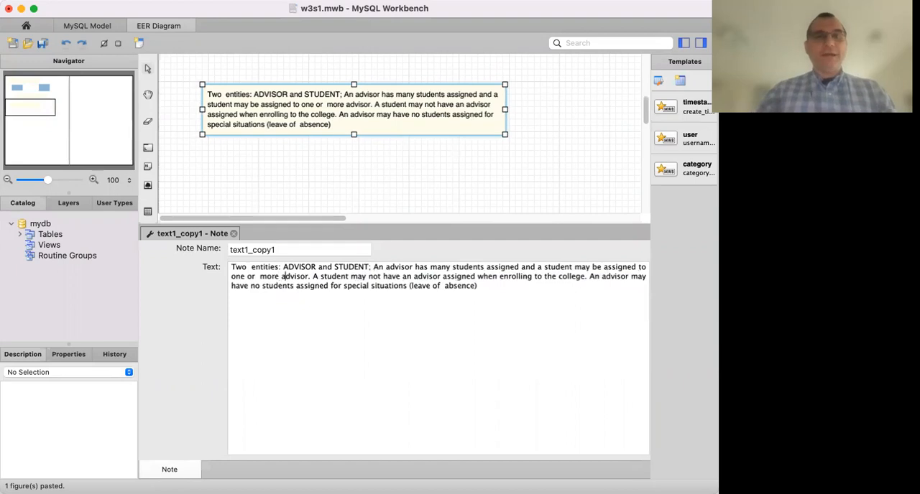
{"action": "type", "text": "s"}
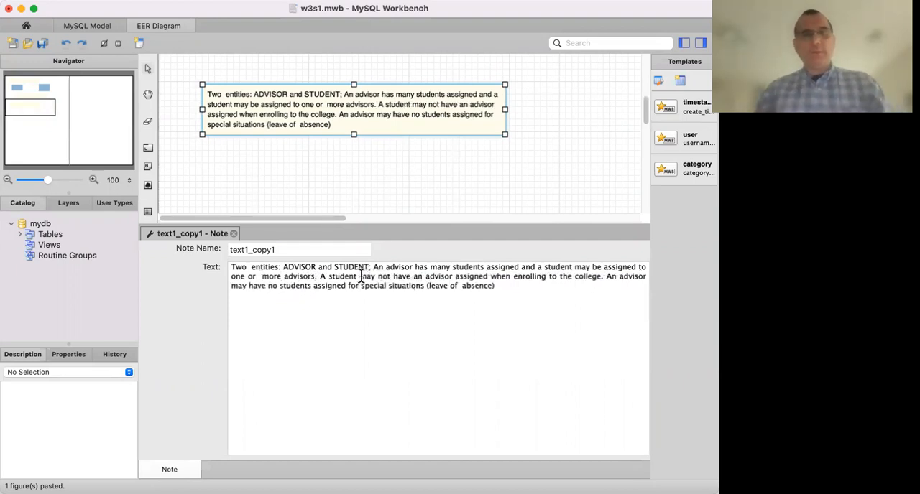
{"action": "left_click_drag", "start_coordinate": [359, 276], "coordinate": [413, 276]}
{"action": "type", "text": "must have"}
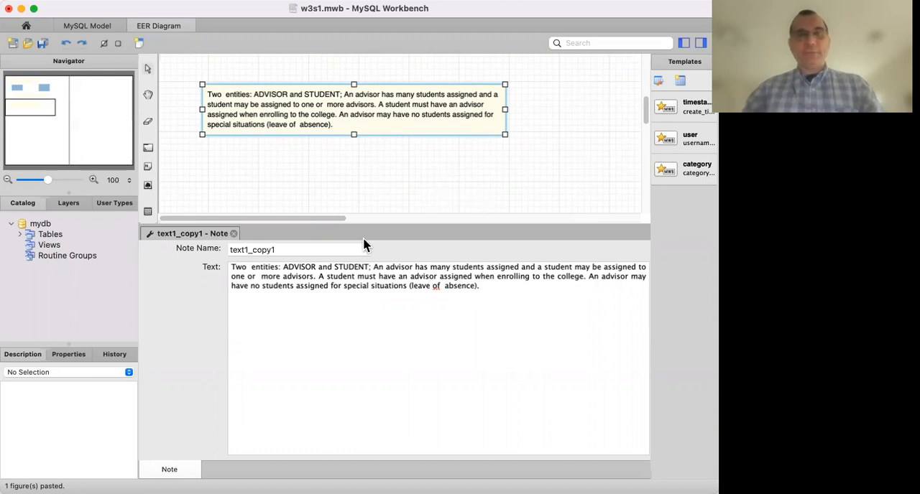
{"action": "left_click", "coordinate": [233, 233]}
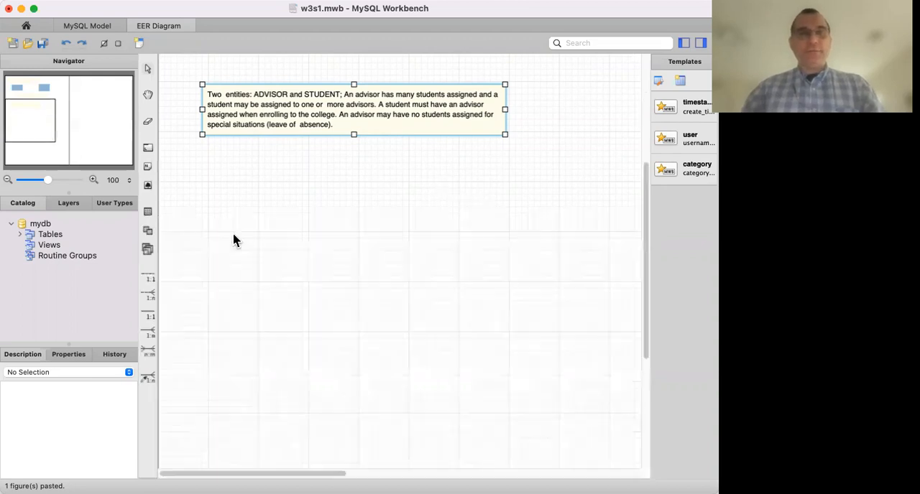
{"action": "left_click", "coordinate": [249, 206]}
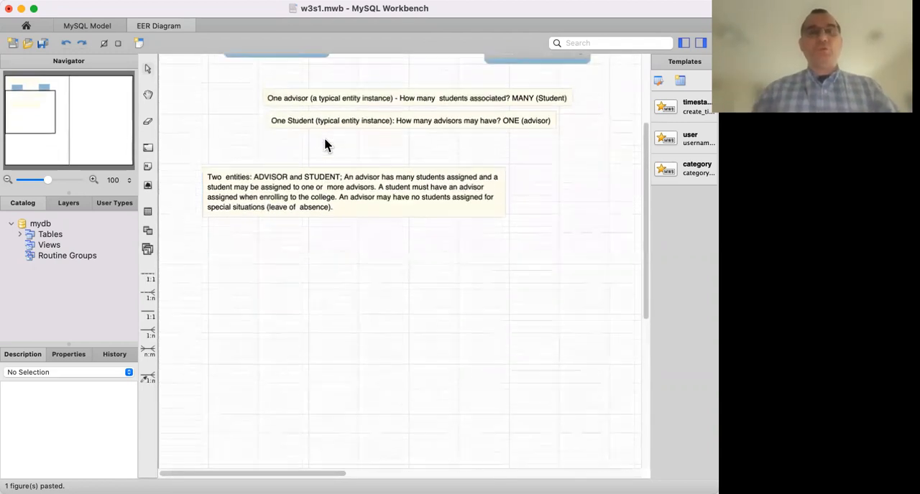
Duplicate the 'One advisor (a typical entity instance)' note and place the copy directly under the edited business rules note.
{"action": "scroll", "coordinate": [324, 138], "scroll_direction": "up", "scroll_amount": 2}
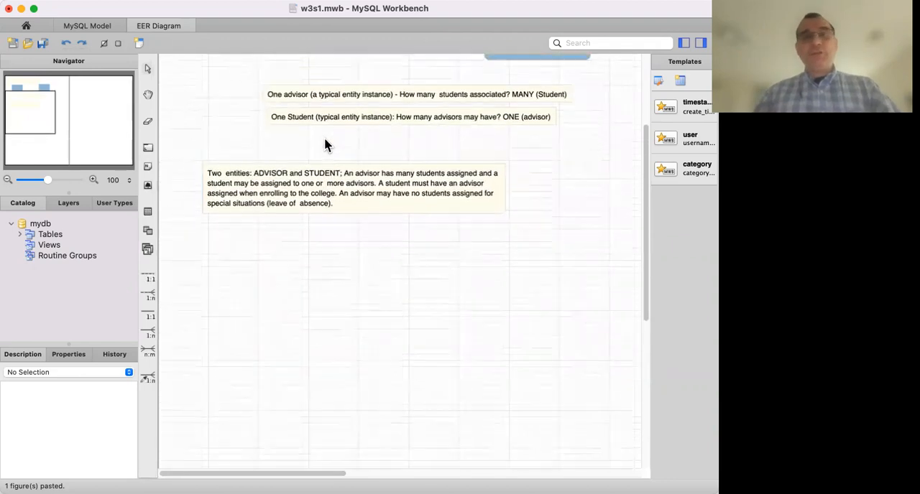
{"action": "left_click", "coordinate": [324, 112]}
{"action": "right_click", "coordinate": [324, 113]}
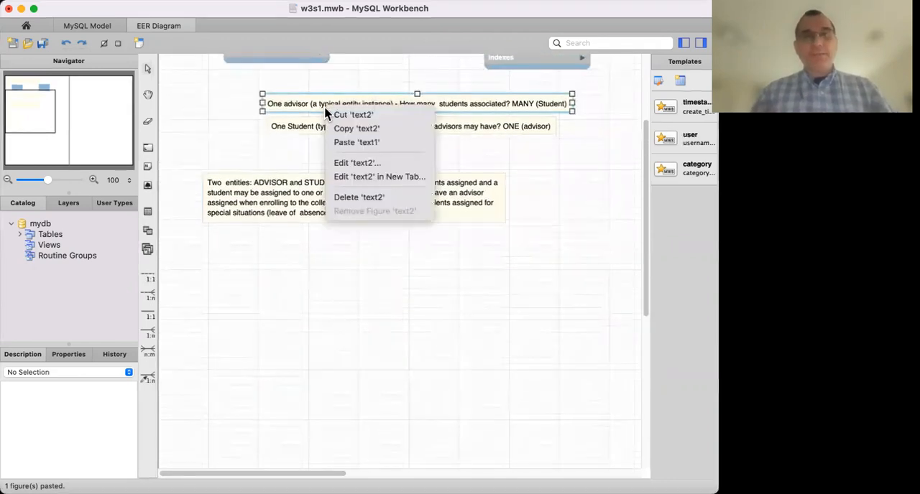
{"action": "left_click", "coordinate": [356, 129]}
{"action": "left_click", "coordinate": [318, 252]}
{"action": "right_click", "coordinate": [319, 253]}
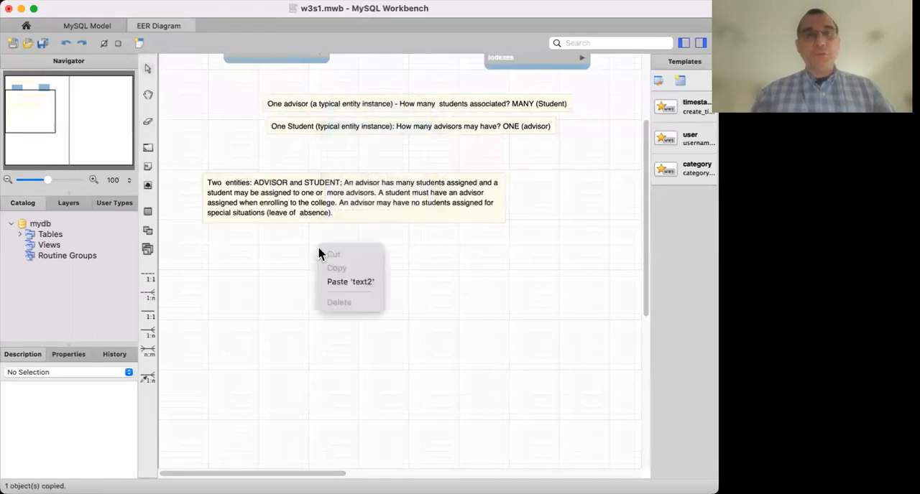
{"action": "left_click", "coordinate": [345, 282]}
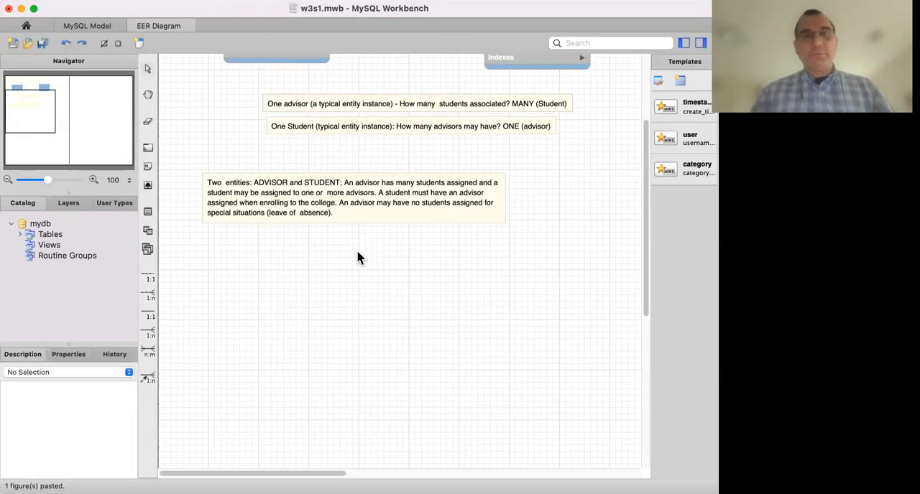
{"action": "left_click_drag", "start_coordinate": [412, 103], "coordinate": [411, 244]}
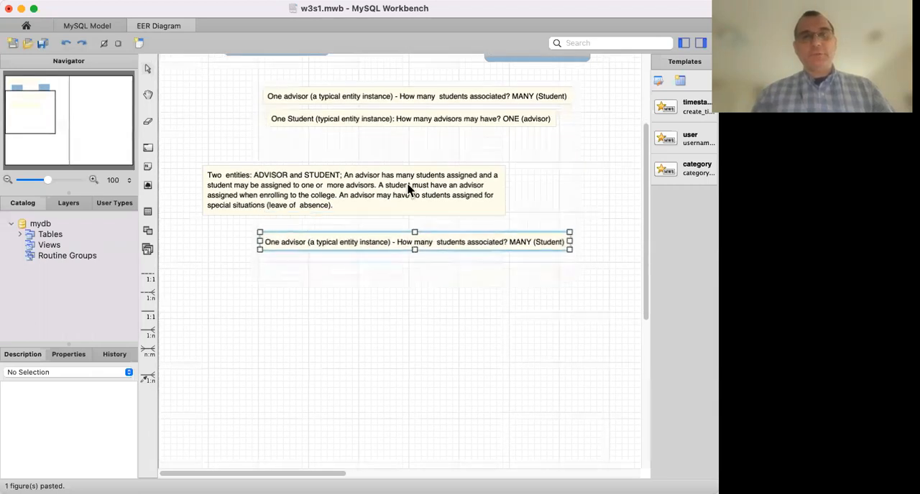
Duplicate the 'One Student (typical entity instance)' note and place the copy beneath the copied advisor note.
{"action": "right_click", "coordinate": [432, 117]}
{"action": "left_click", "coordinate": [452, 137]}
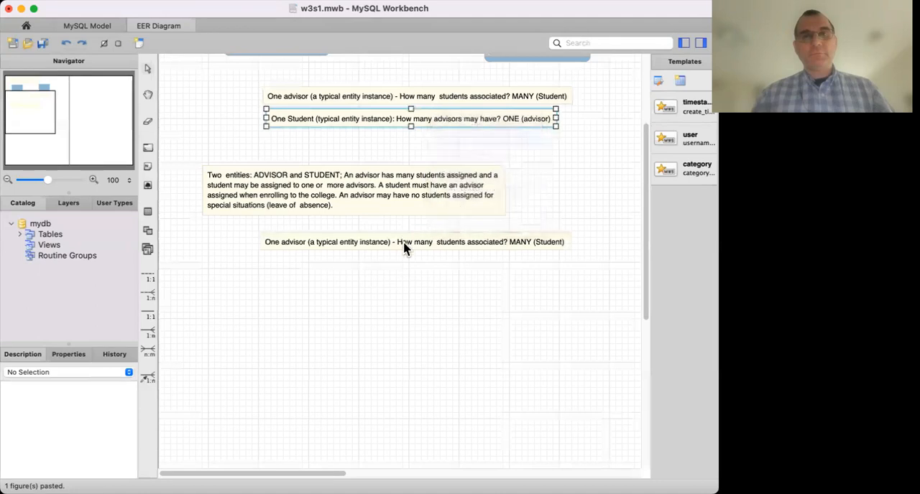
{"action": "right_click", "coordinate": [417, 154]}
{"action": "left_click", "coordinate": [422, 137]}
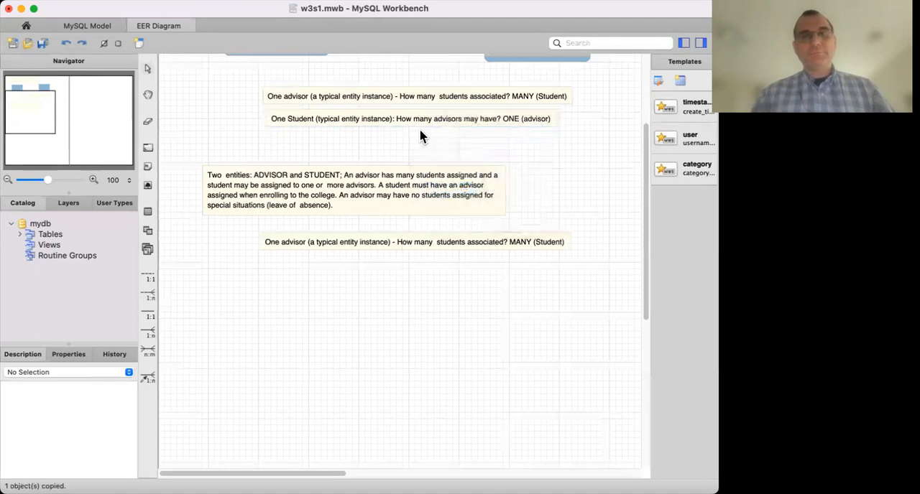
{"action": "key", "text": "super+v"}
{"action": "left_click_drag", "start_coordinate": [431, 330], "coordinate": [427, 269]}
Duplicate the ADVISOR1 table and place the copy below the copied notes, under the original table.
{"action": "scroll", "coordinate": [372, 177], "scroll_direction": "up", "scroll_amount": 4}
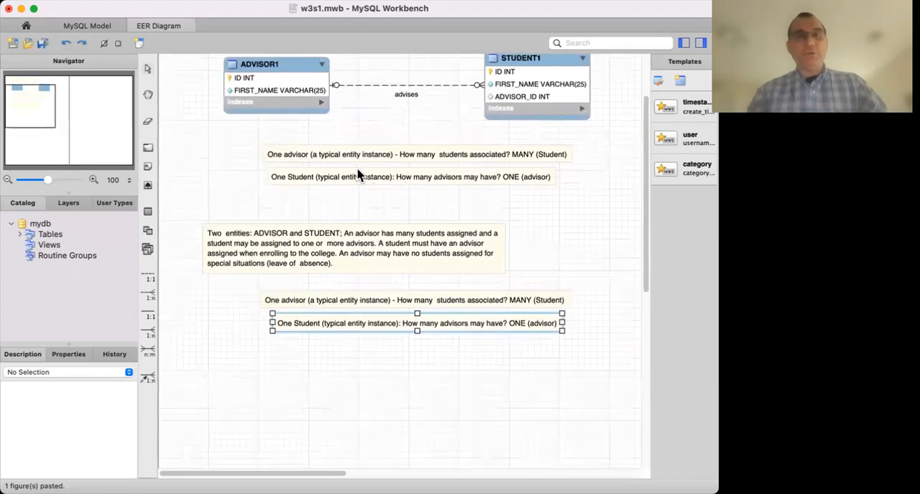
{"action": "left_click", "coordinate": [280, 79]}
{"action": "right_click", "coordinate": [281, 80]}
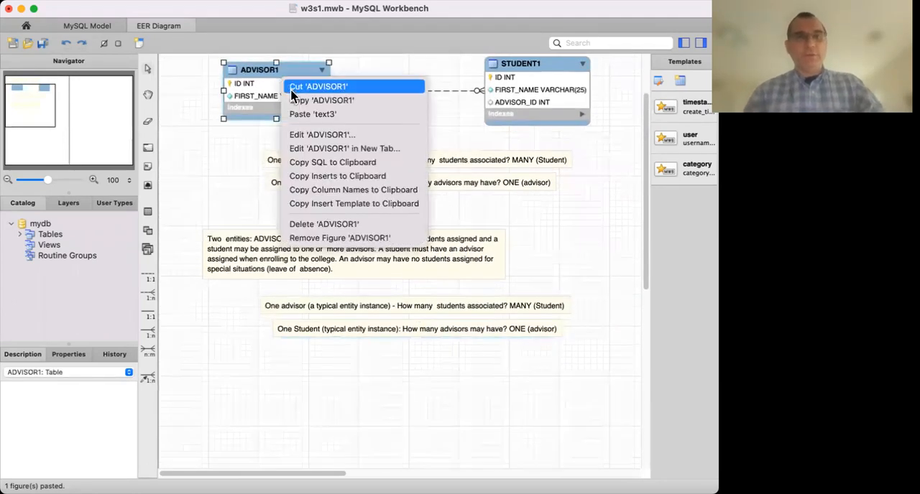
{"action": "left_click", "coordinate": [305, 106]}
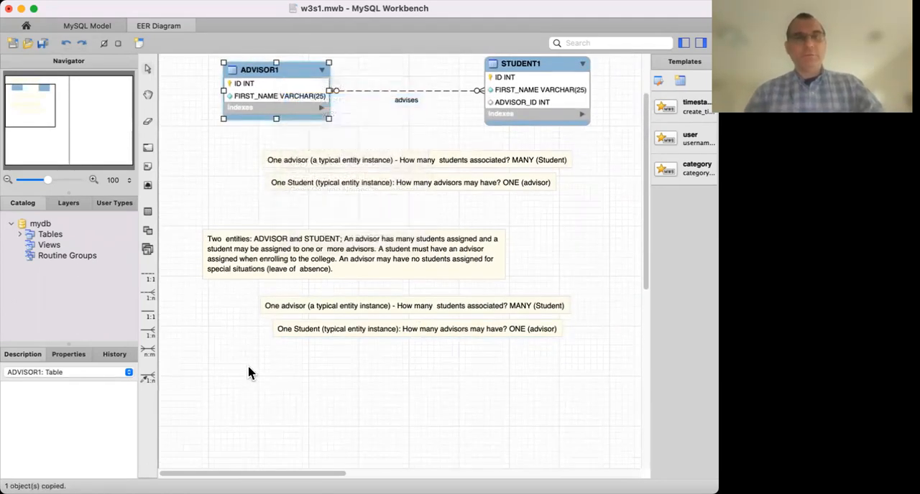
{"action": "left_click", "coordinate": [253, 361]}
{"action": "right_click", "coordinate": [253, 362]}
{"action": "left_click", "coordinate": [280, 393]}
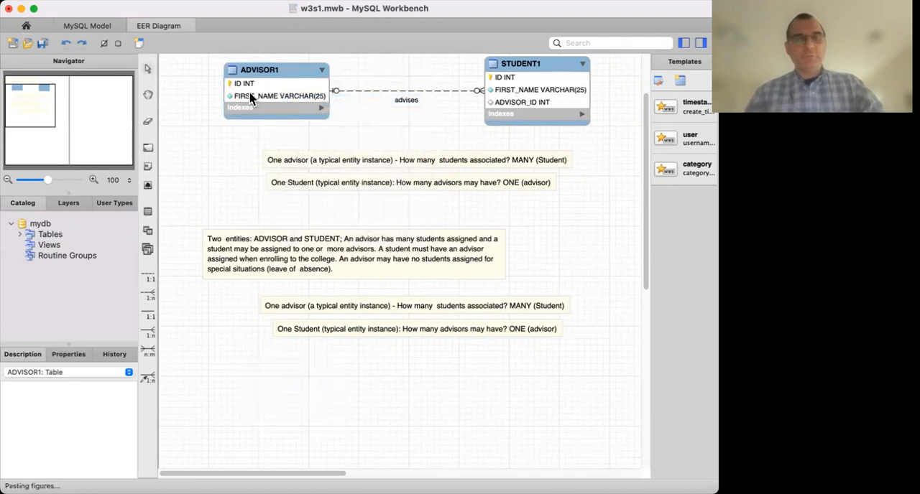
{"action": "left_click", "coordinate": [459, 185]}
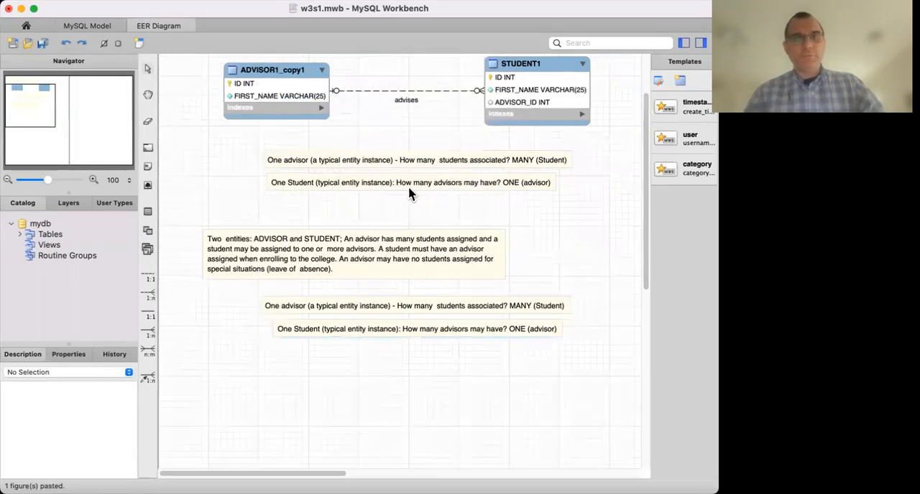
{"action": "left_click", "coordinate": [291, 72]}
{"action": "left_click_drag", "start_coordinate": [291, 72], "coordinate": [277, 367]}
Rename the copied advisor table to ADVISOR2 and close its table editor.
{"action": "double_click", "coordinate": [278, 359]}
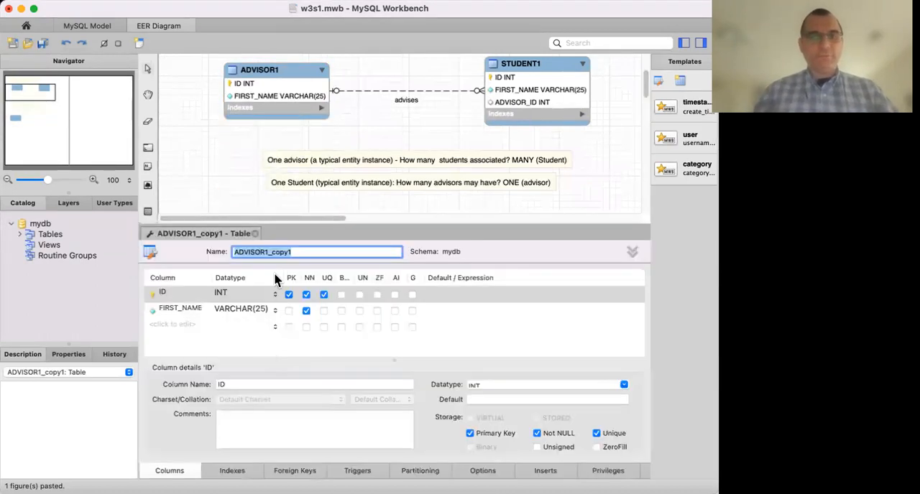
{"action": "left_click", "coordinate": [307, 253]}
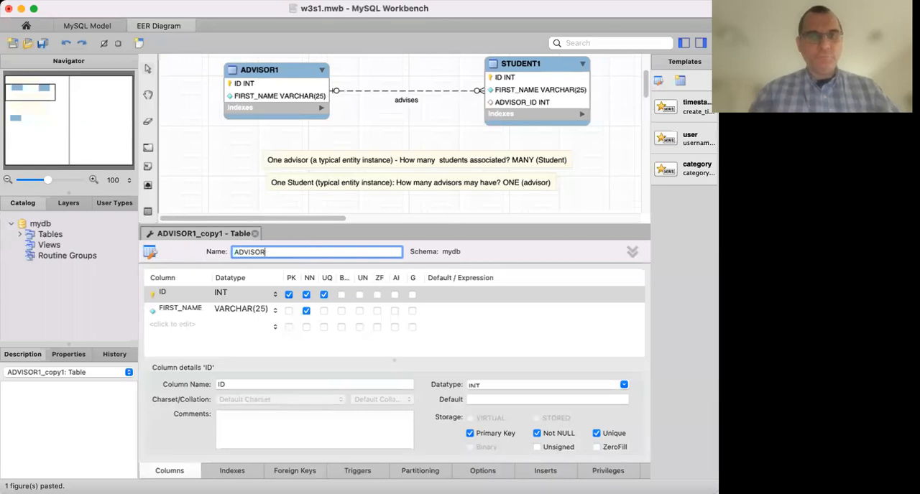
{"action": "left_click", "coordinate": [256, 235]}
Duplicate the STUDENT1 table and place the copy below the copied notes, level with ADVISOR2.
{"action": "left_click", "coordinate": [507, 91]}
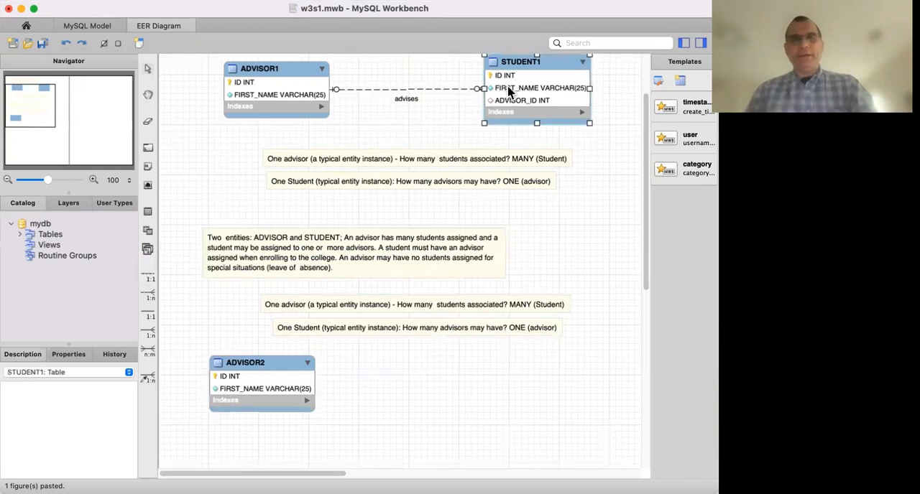
{"action": "right_click", "coordinate": [508, 91]}
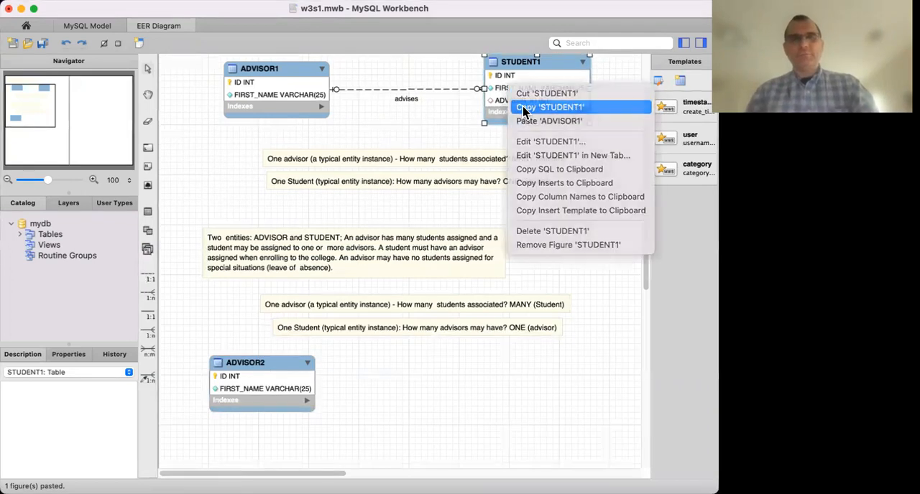
{"action": "left_click", "coordinate": [523, 108]}
{"action": "right_click", "coordinate": [520, 89]}
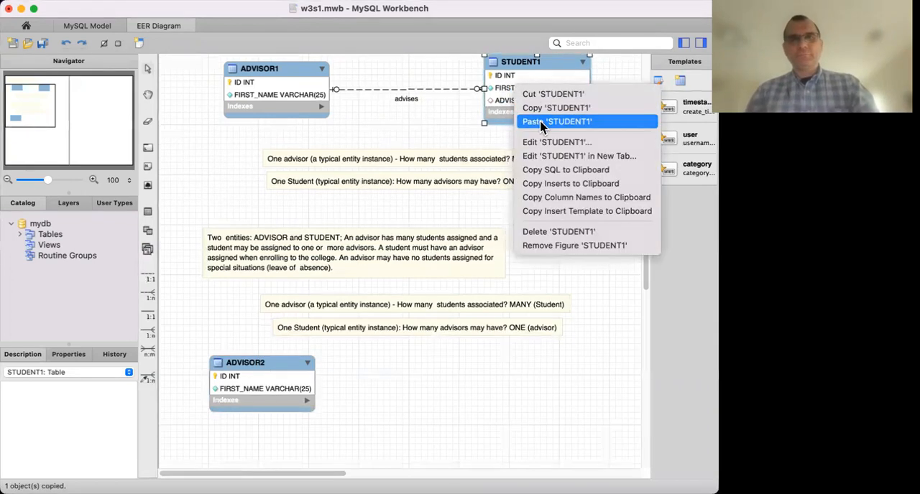
{"action": "left_click", "coordinate": [543, 122]}
{"action": "left_click", "coordinate": [461, 186]}
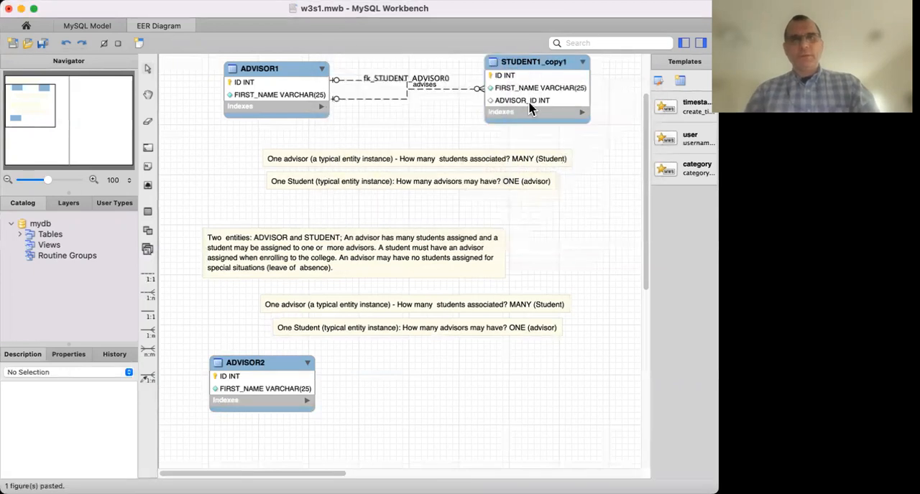
{"action": "left_click_drag", "start_coordinate": [536, 71], "coordinate": [520, 371]}
Delete the fk_STUDENT_ADVISOR0 relationship linking ADVISOR1 to the copied student table.
{"action": "left_click", "coordinate": [522, 249]}
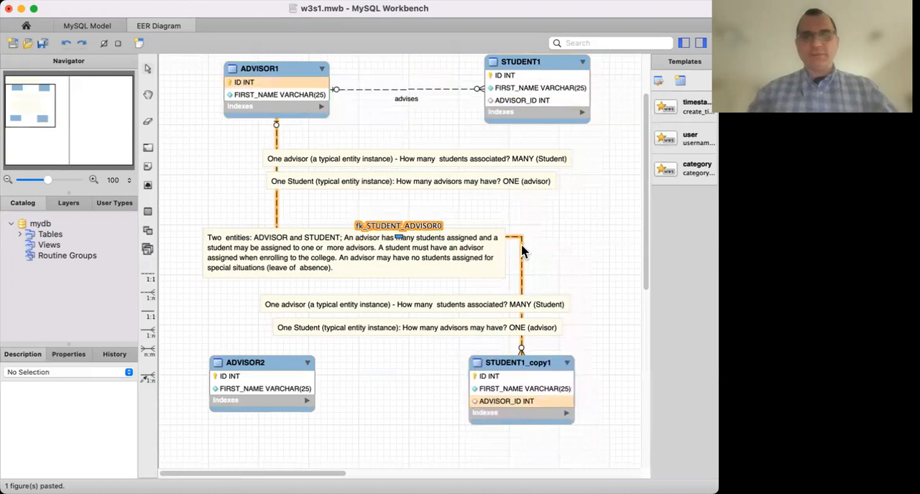
{"action": "right_click", "coordinate": [522, 250]}
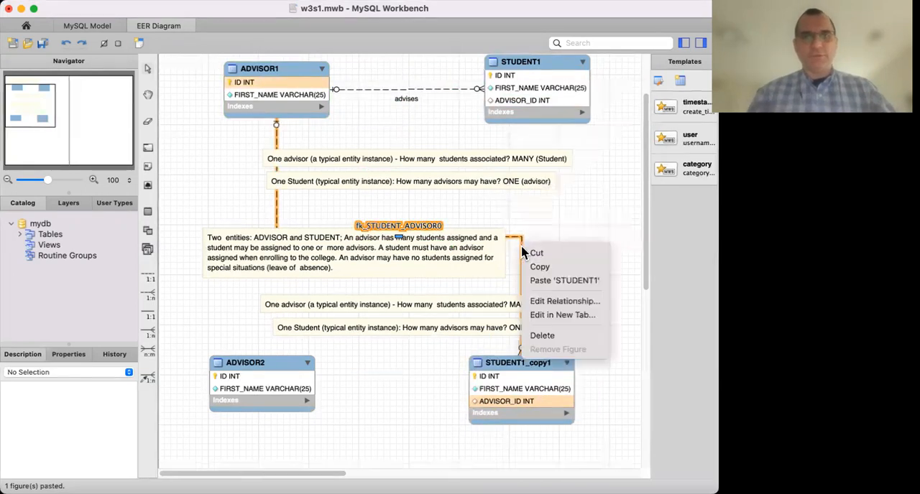
{"action": "left_click", "coordinate": [536, 335]}
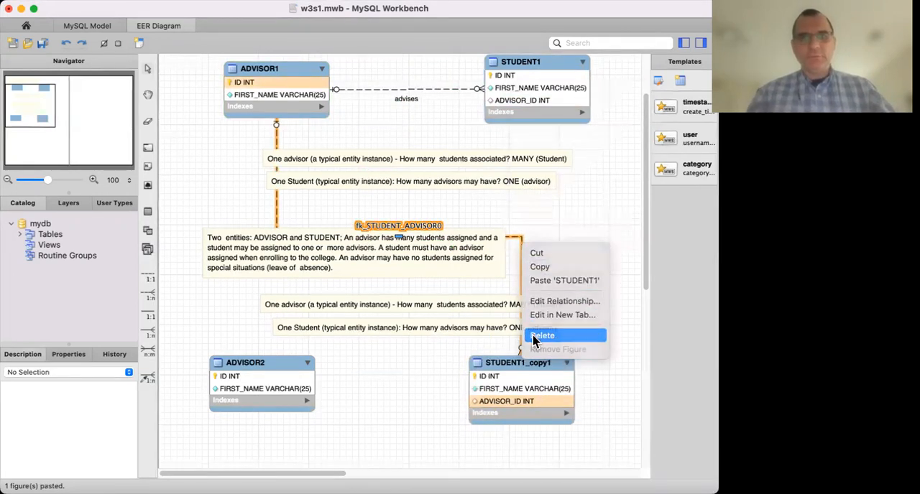
{"action": "left_click", "coordinate": [421, 180]}
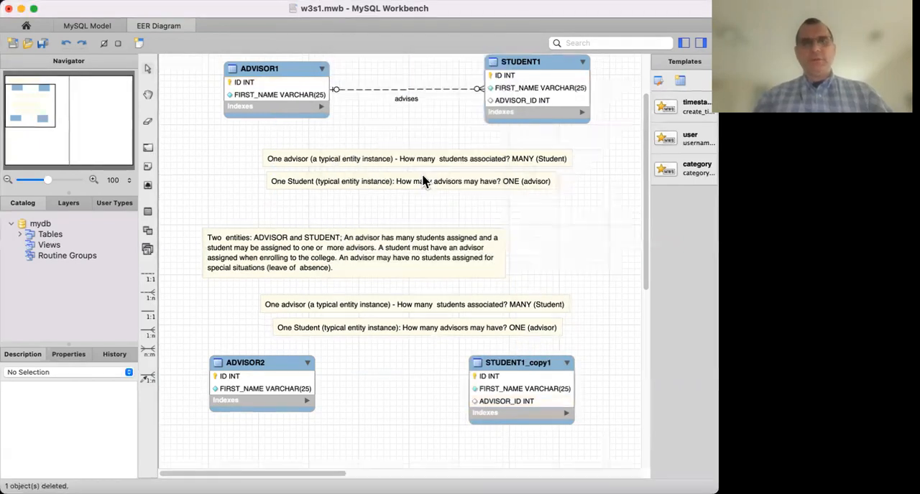
Rename the copied student table to STUDENT2 and close its table editor.
{"action": "left_click", "coordinate": [529, 367]}
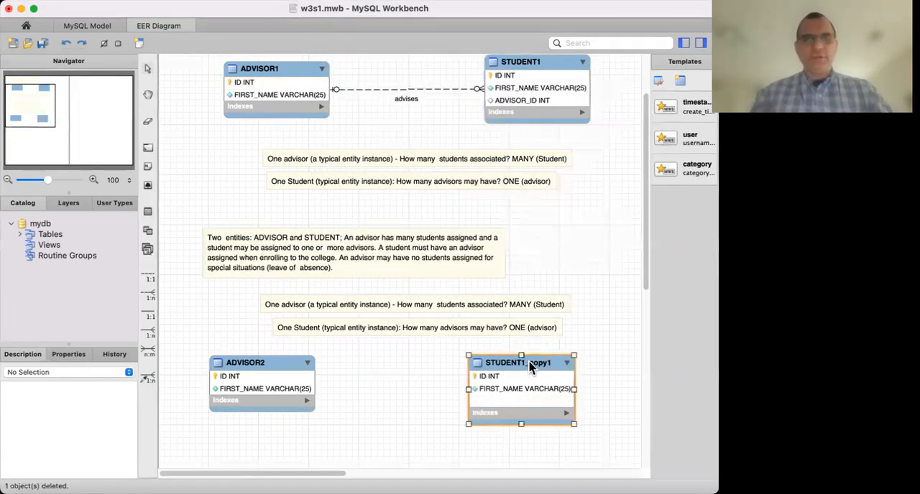
{"action": "right_click", "coordinate": [531, 367]}
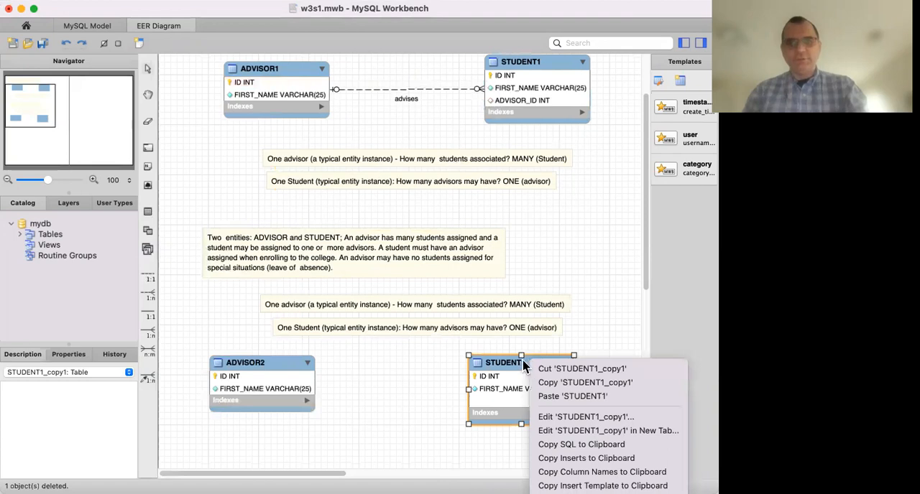
{"action": "left_click", "coordinate": [519, 365]}
{"action": "double_click", "coordinate": [516, 363]}
{"action": "left_click", "coordinate": [304, 252]}
{"action": "key", "text": "BackSpace"}
{"action": "key", "text": "BackSpace"}
{"action": "key", "text": "BackSpace"}
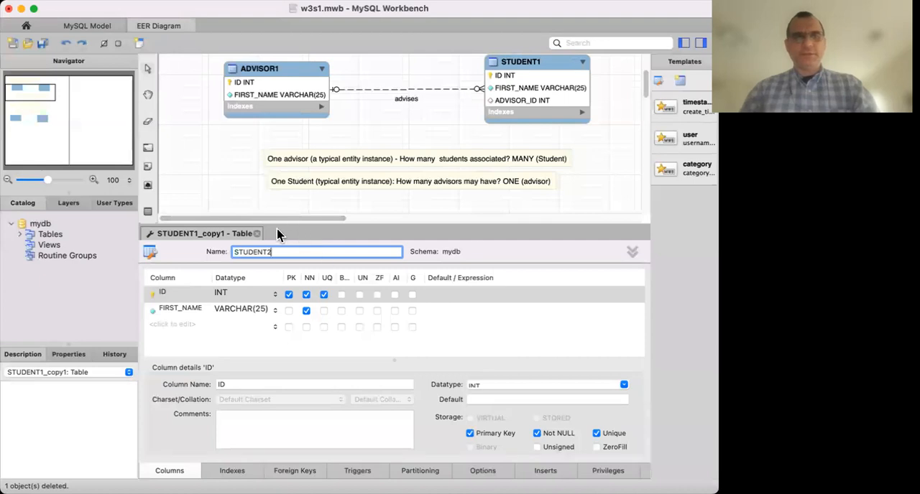
{"action": "left_click", "coordinate": [257, 235]}
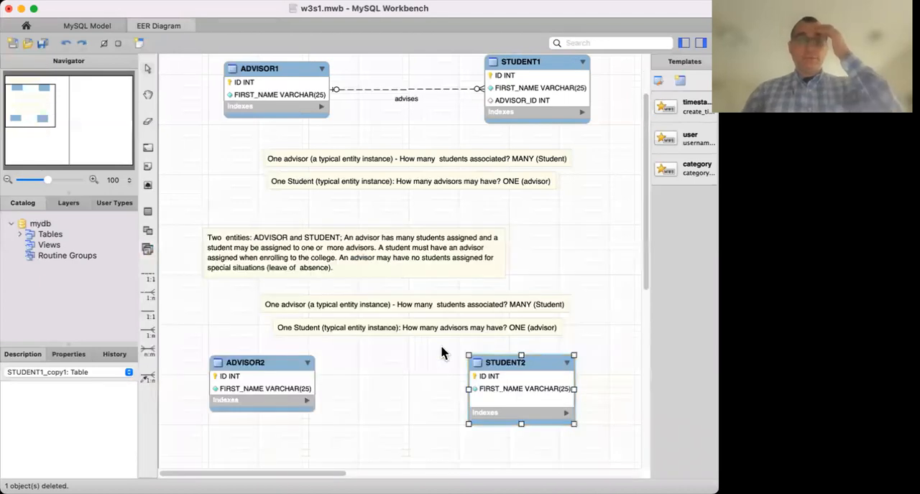
Open the copied "One advisor" note above ADVISOR2 and STUDENT2, review how many students it associates, and close it.
{"action": "scroll", "coordinate": [435, 352], "scroll_direction": "down", "scroll_amount": 8}
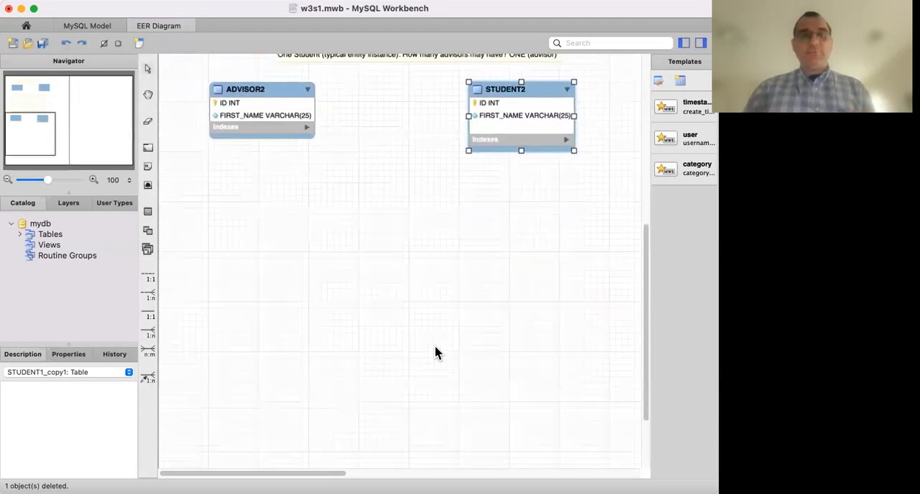
{"action": "scroll", "coordinate": [434, 352], "scroll_direction": "up", "scroll_amount": 1}
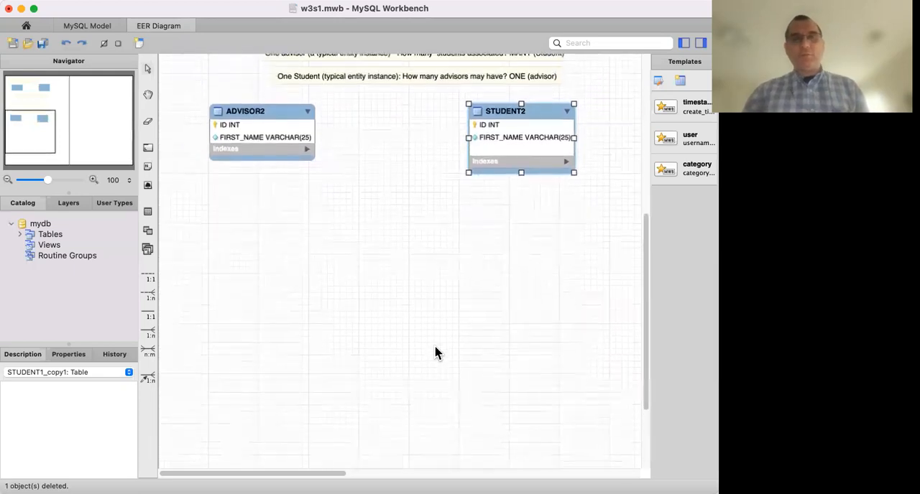
{"action": "left_click_drag", "start_coordinate": [644, 229], "coordinate": [647, 197]}
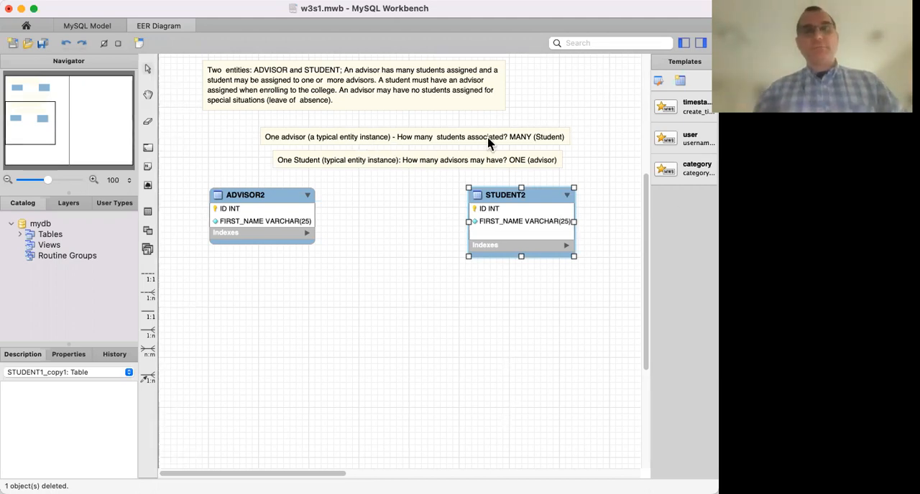
{"action": "left_click", "coordinate": [467, 143]}
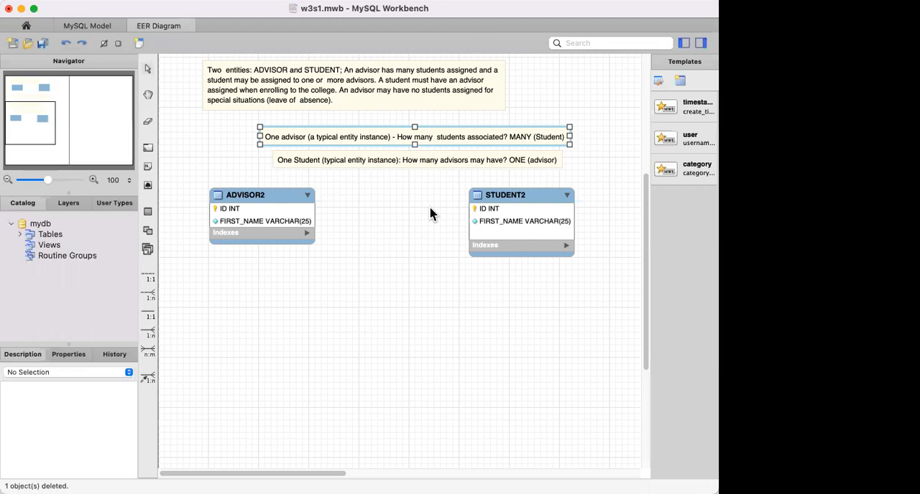
{"action": "double_click", "coordinate": [499, 142]}
{"action": "left_click", "coordinate": [566, 268]}
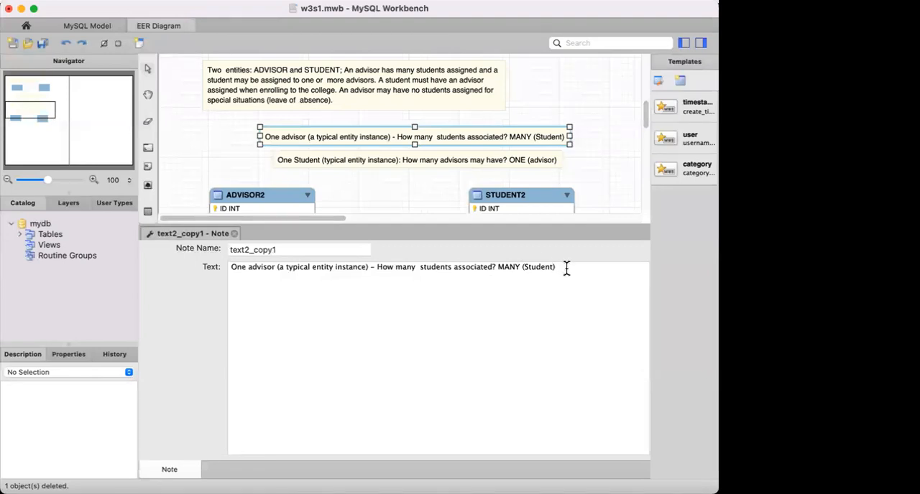
{"action": "left_click_drag", "start_coordinate": [563, 267], "coordinate": [497, 267]}
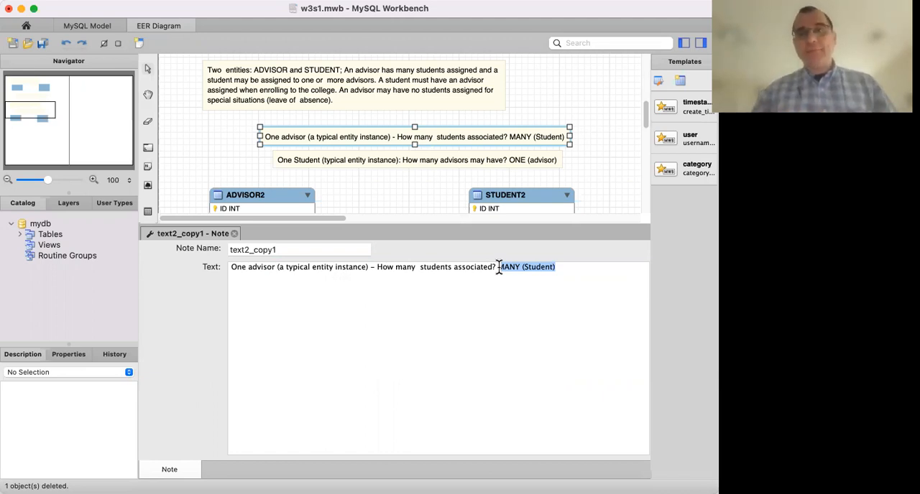
{"action": "left_click", "coordinate": [520, 312]}
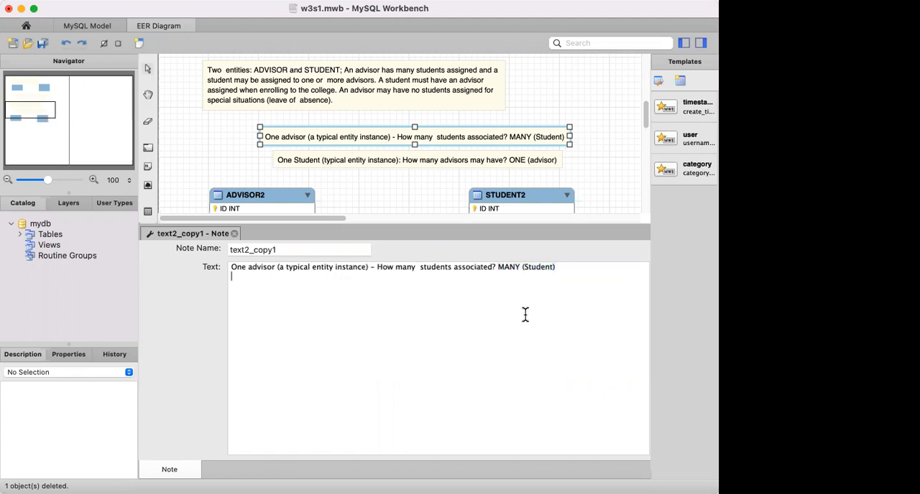
{"action": "left_click", "coordinate": [234, 234]}
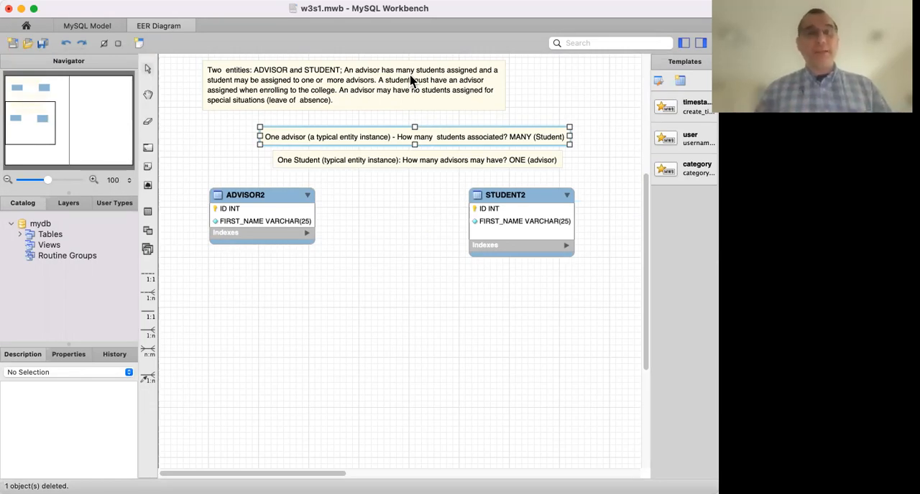
Change the answer in the copied "One Student" note to MANY (advisor) and close the note editor.
{"action": "left_click", "coordinate": [389, 161]}
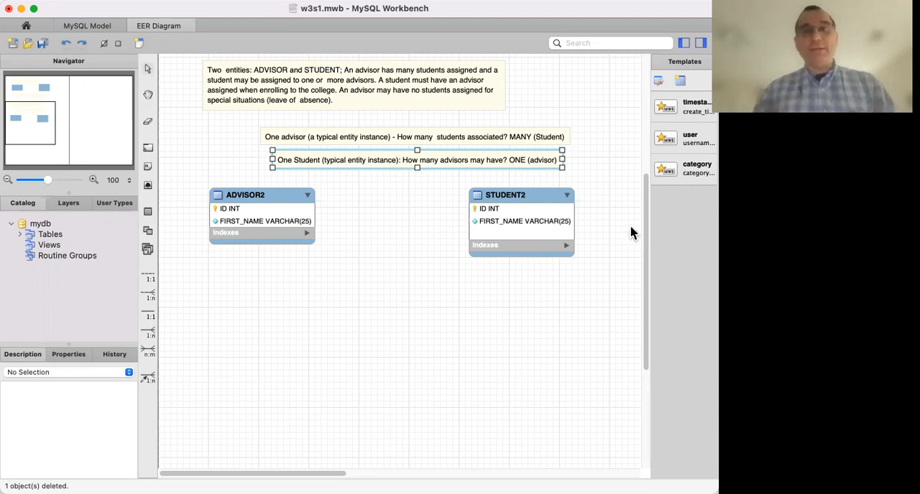
{"action": "double_click", "coordinate": [529, 160]}
{"action": "double_click", "coordinate": [483, 266]}
{"action": "type", "text": "MANY"}
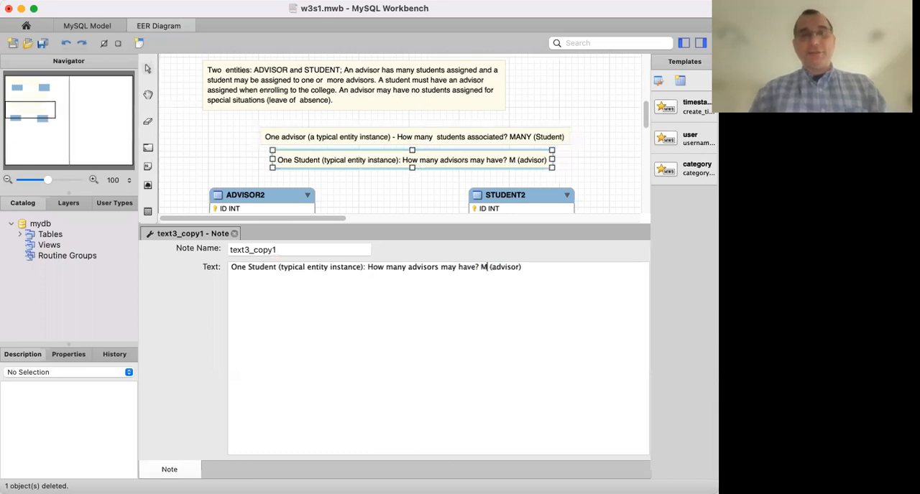
{"action": "left_click", "coordinate": [235, 234]}
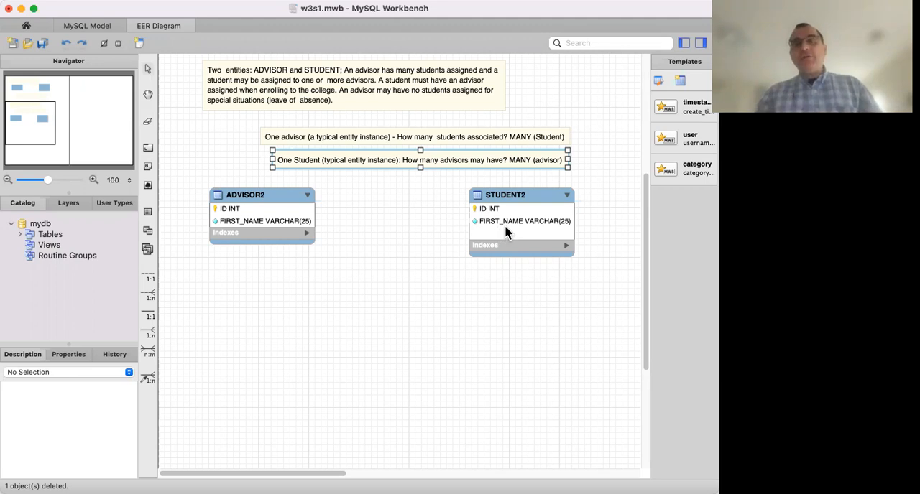
{"action": "scroll", "coordinate": [484, 235], "scroll_direction": "up", "scroll_amount": 10}
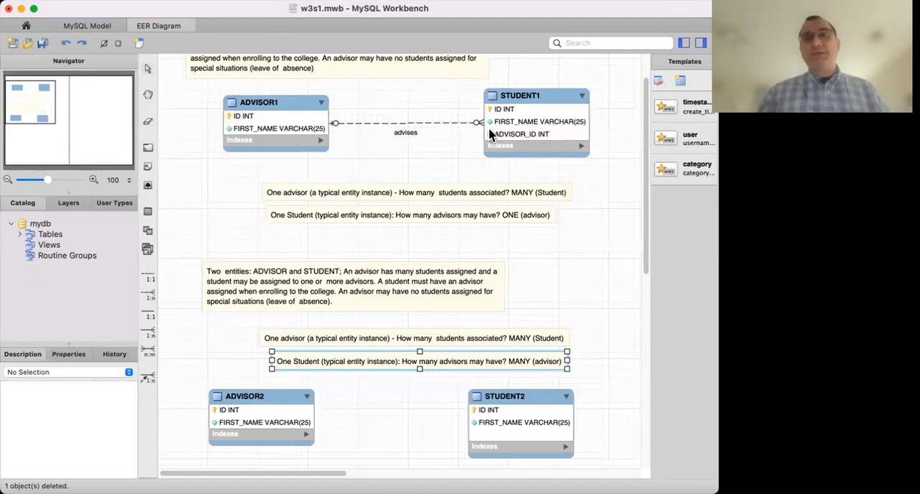
{"action": "scroll", "coordinate": [374, 138], "scroll_direction": "down", "scroll_amount": 4}
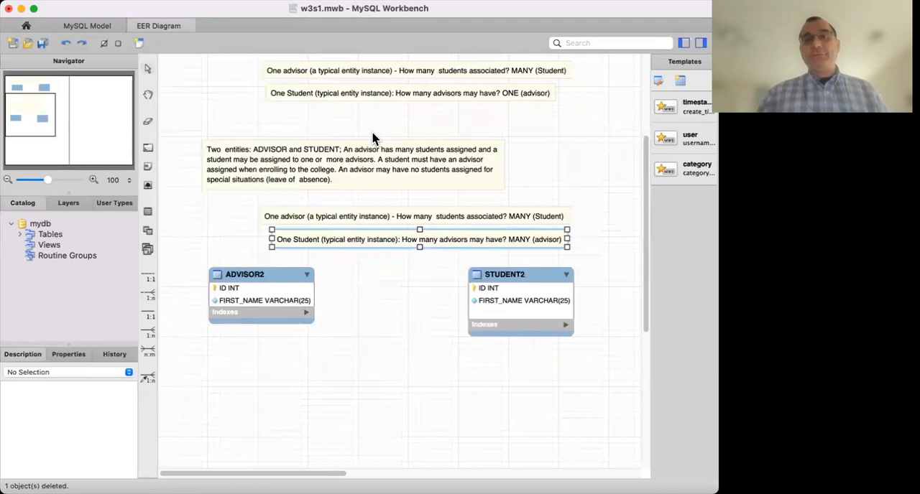
{"action": "scroll", "coordinate": [374, 138], "scroll_direction": "down", "scroll_amount": 1}
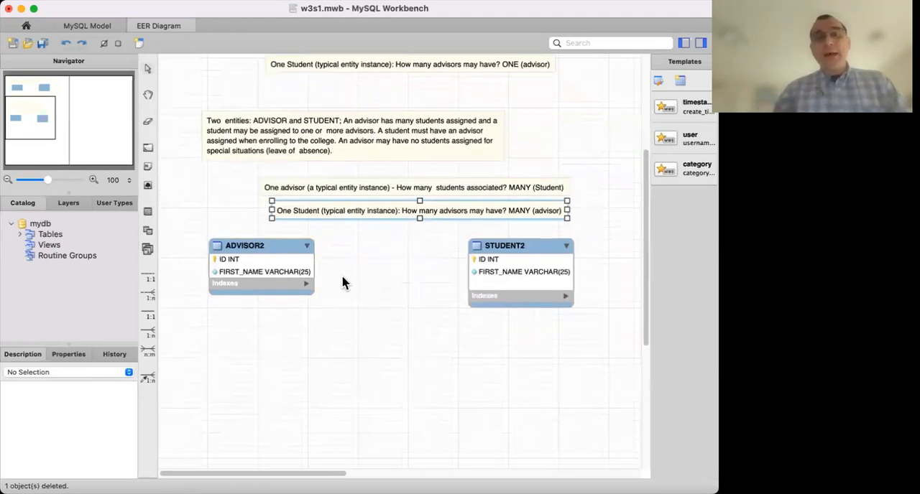
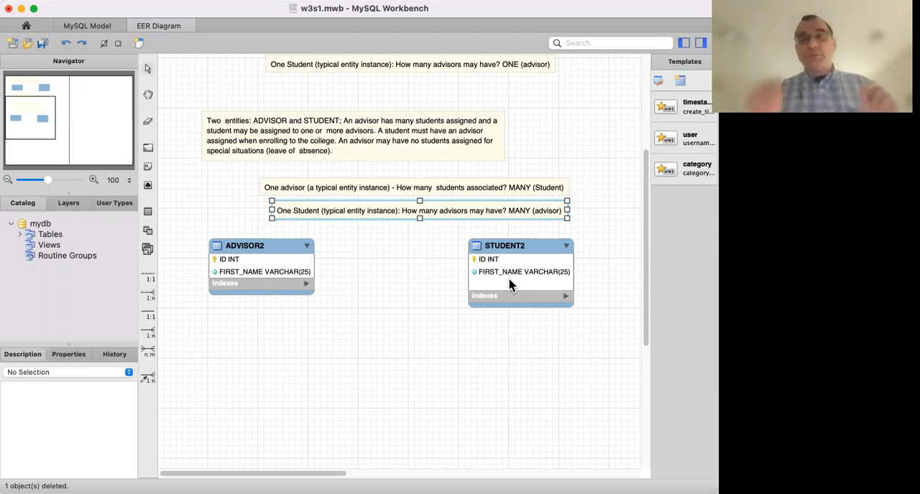
Create a many-to-many relationship from ADVISOR2 to STUDENT2 through an associative table.
{"action": "left_click", "coordinate": [148, 352]}
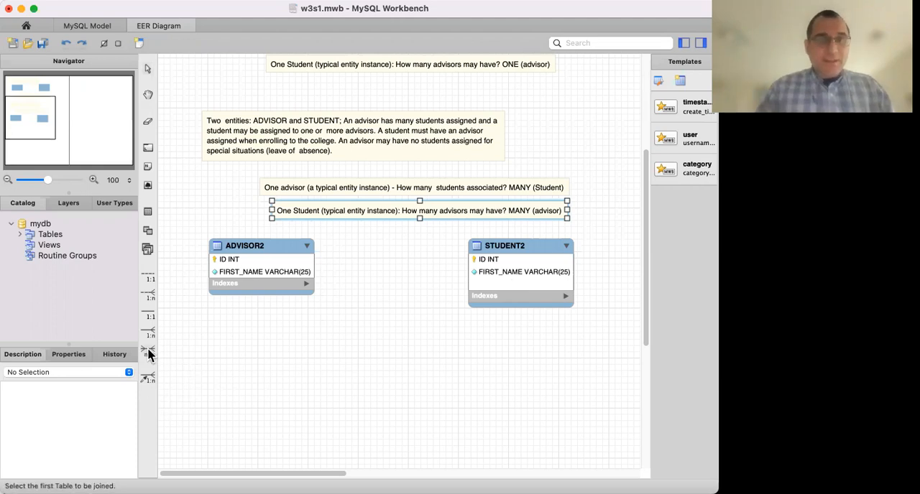
{"action": "left_click", "coordinate": [295, 273]}
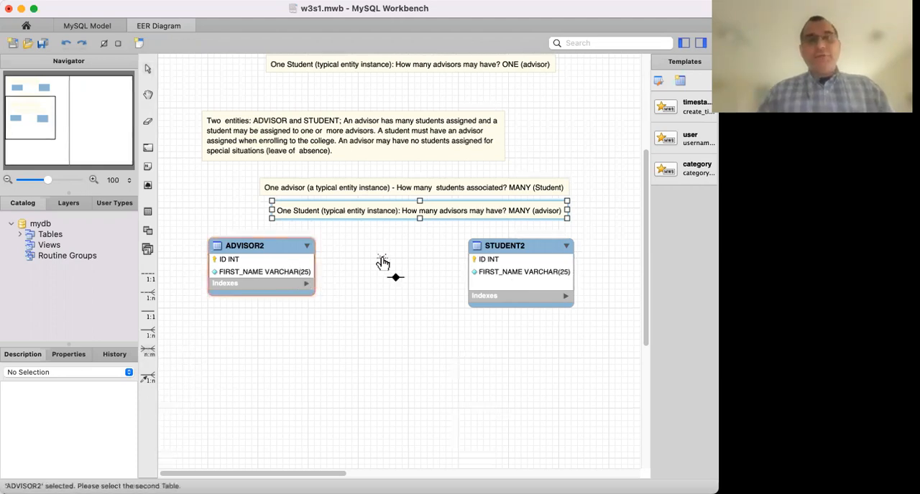
{"action": "left_click", "coordinate": [526, 263]}
Place the associative table below and between ADVISOR2 and STUDENT2, and spread those two tables farther apart.
{"action": "left_click_drag", "start_coordinate": [431, 248], "coordinate": [434, 373]}
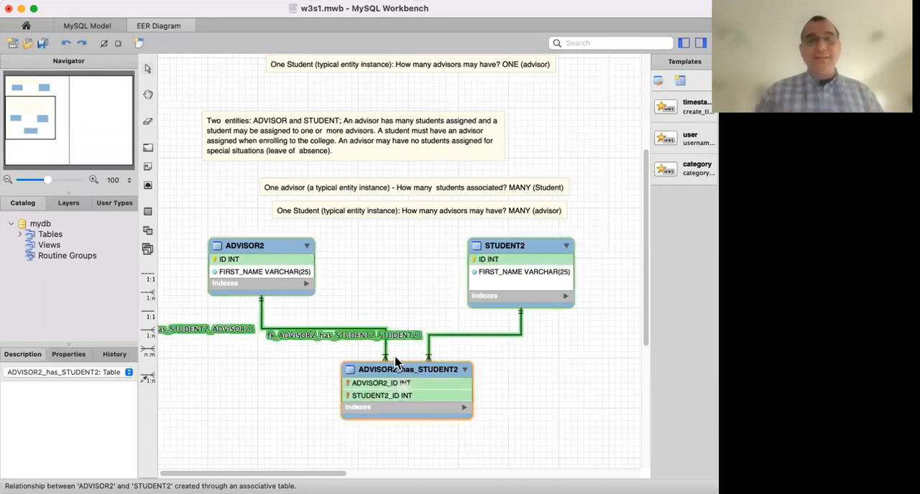
{"action": "left_click_drag", "start_coordinate": [402, 370], "coordinate": [386, 351]}
{"action": "left_click", "coordinate": [287, 246]}
{"action": "left_click_drag", "start_coordinate": [288, 246], "coordinate": [263, 251]}
{"action": "left_click_drag", "start_coordinate": [509, 247], "coordinate": [568, 270]}
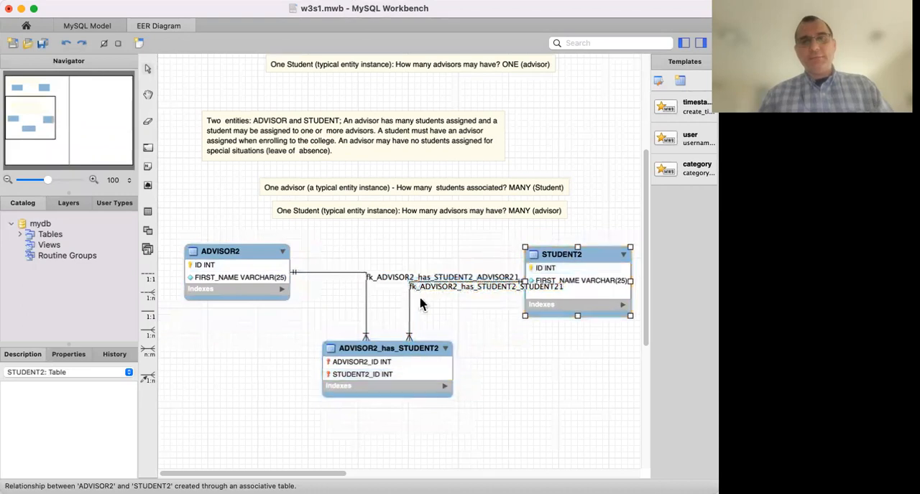
{"action": "left_click_drag", "start_coordinate": [403, 348], "coordinate": [421, 358]}
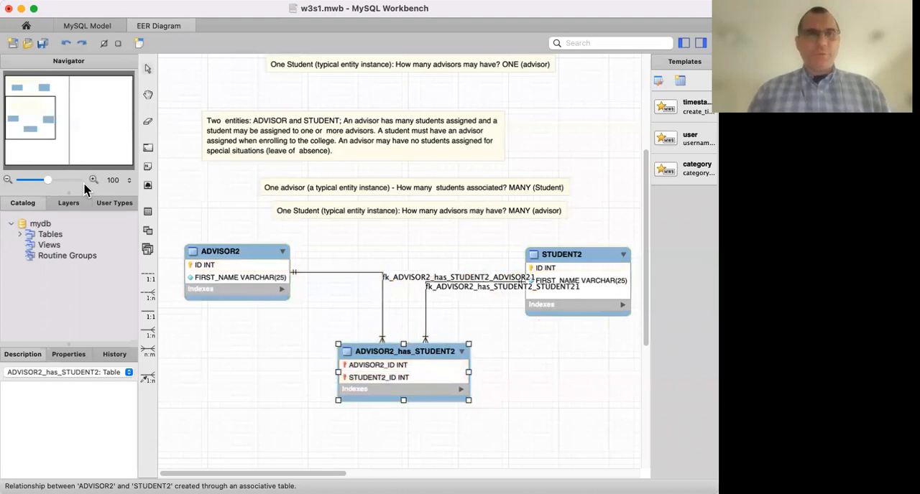
Move STUDENT2 farther from ADVISOR2 and align the associative table in a row between them.
{"action": "left_click_drag", "start_coordinate": [285, 477], "coordinate": [345, 476]}
{"action": "left_click_drag", "start_coordinate": [433, 257], "coordinate": [539, 249]}
{"action": "left_click_drag", "start_coordinate": [253, 352], "coordinate": [298, 260]}
{"action": "left_click", "coordinate": [285, 354]}
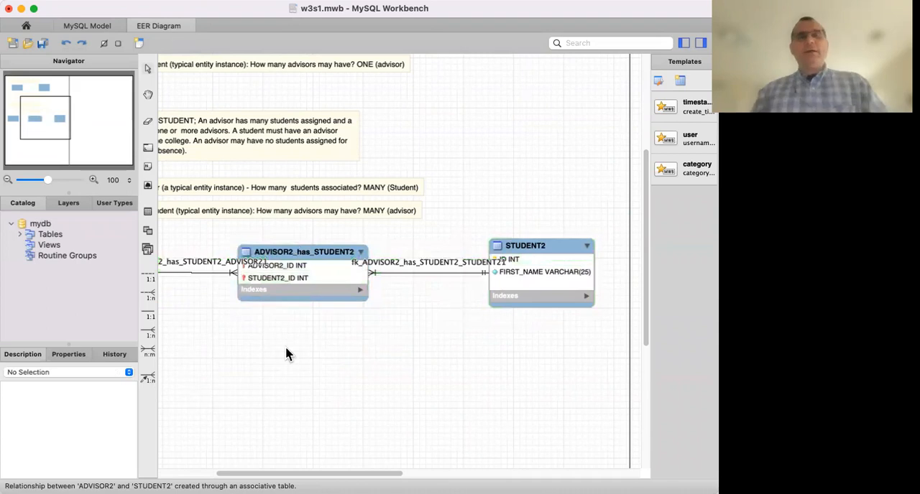
{"action": "right_click", "coordinate": [286, 348]}
{"action": "left_click", "coordinate": [303, 473]}
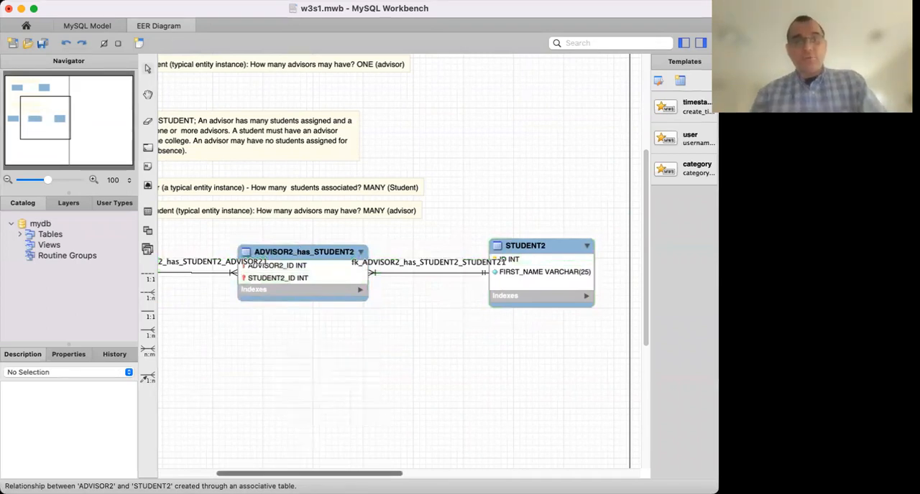
{"action": "left_click_drag", "start_coordinate": [248, 474], "coordinate": [192, 473]}
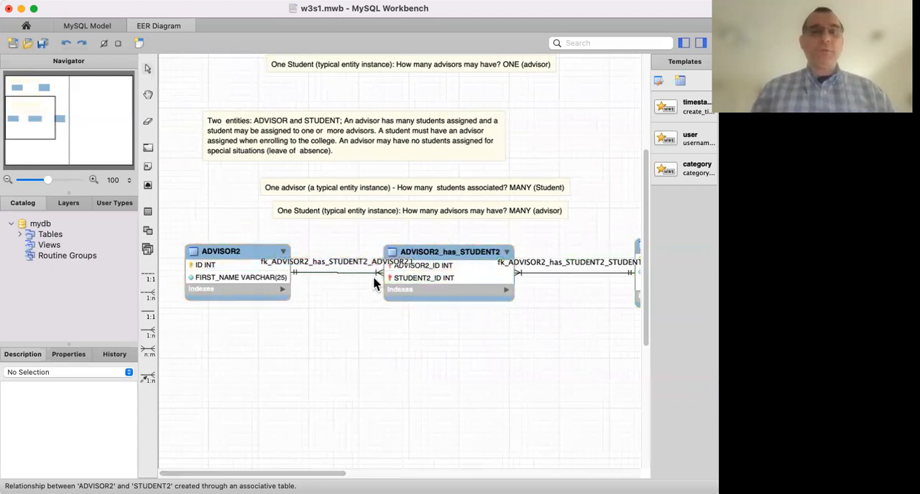
Open the associative table for editing and change its name to ADVISOR_PER_STUDENT_2.
{"action": "double_click", "coordinate": [414, 253]}
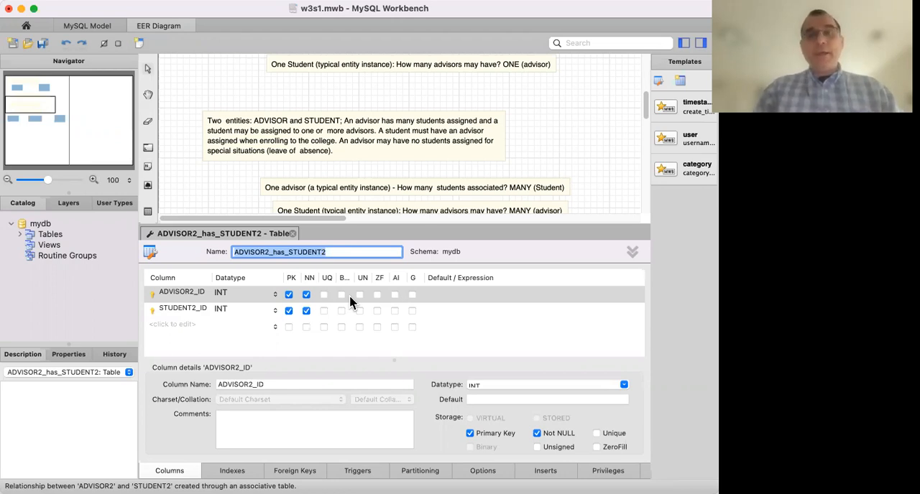
{"action": "left_click", "coordinate": [285, 252]}
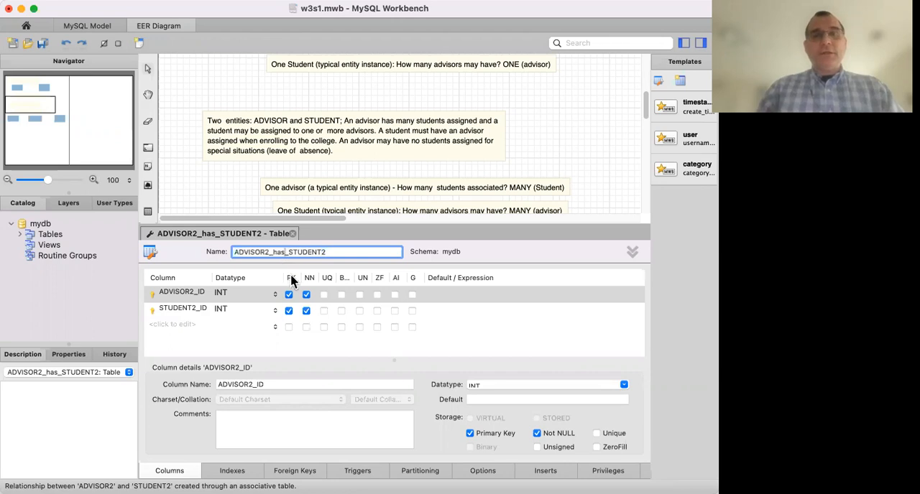
{"action": "key", "text": "BackSpace"}
{"action": "key", "text": "BackSpace"}
{"action": "key", "text": "BackSpace"}
{"action": "key", "text": "BackSpace"}
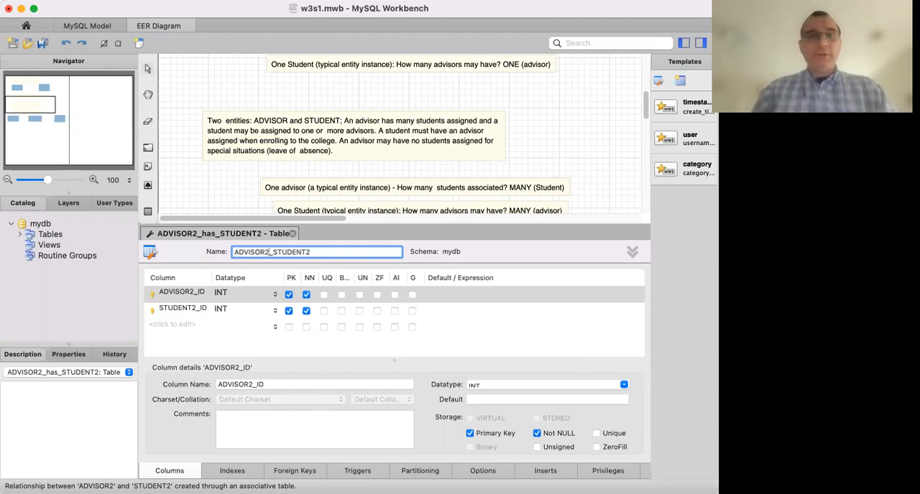
{"action": "key", "text": "BackSpace"}
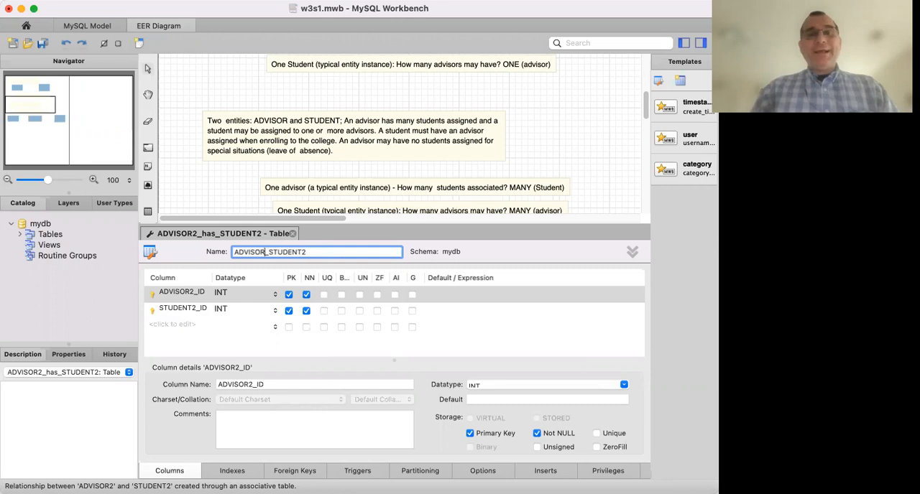
{"action": "type", "text": "_PER"}
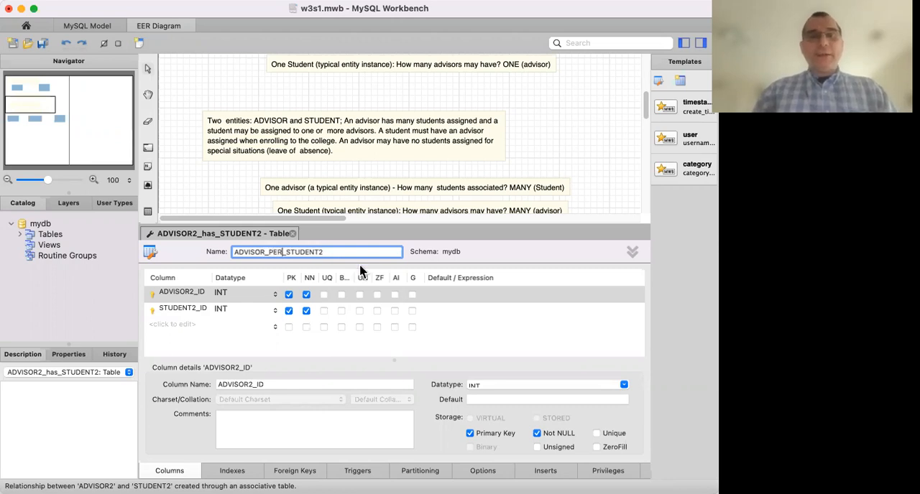
{"action": "left_click", "coordinate": [343, 248]}
{"action": "key", "text": "BackSpace"}
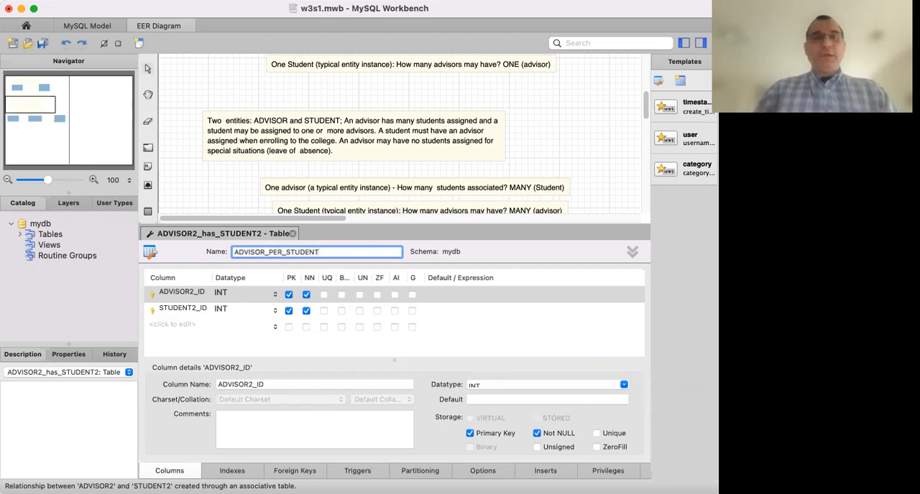
{"action": "type", "text": "_2"}
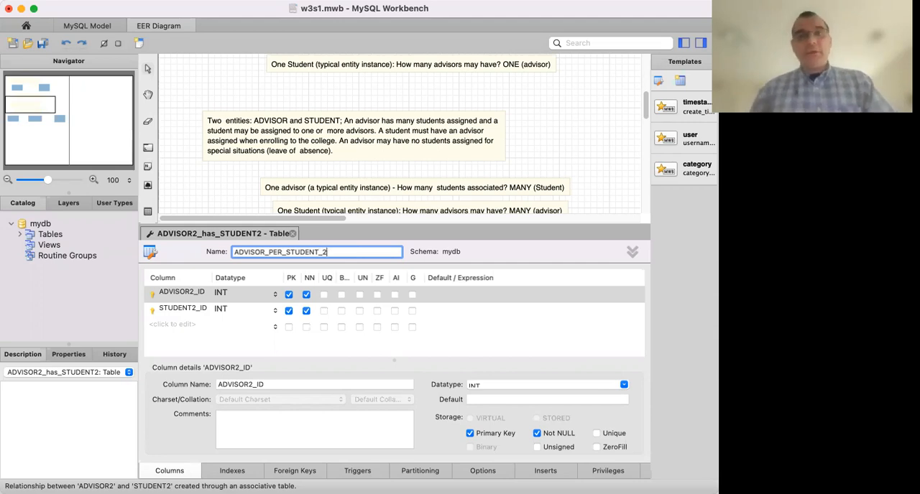
Rename the associative table to ASSIGNMENT_2 and close its table editor.
{"action": "left_click_drag", "start_coordinate": [327, 253], "coordinate": [224, 262]}
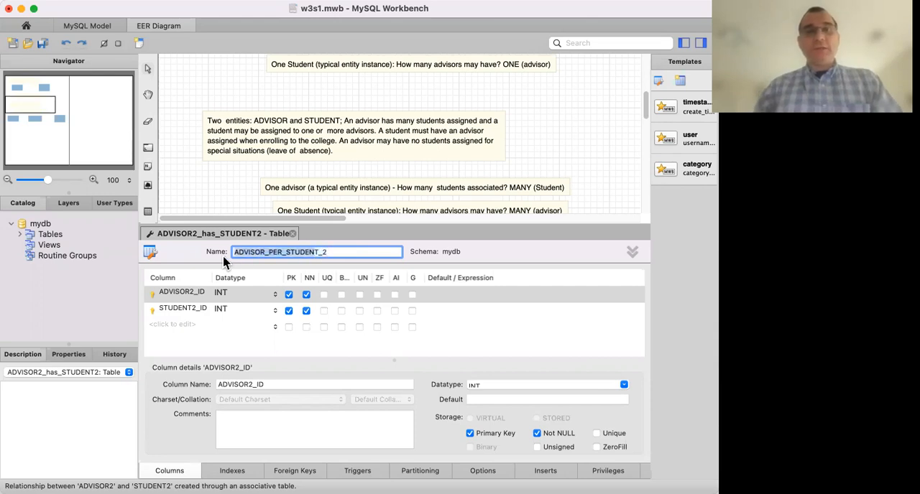
{"action": "key", "text": "BackSpace"}
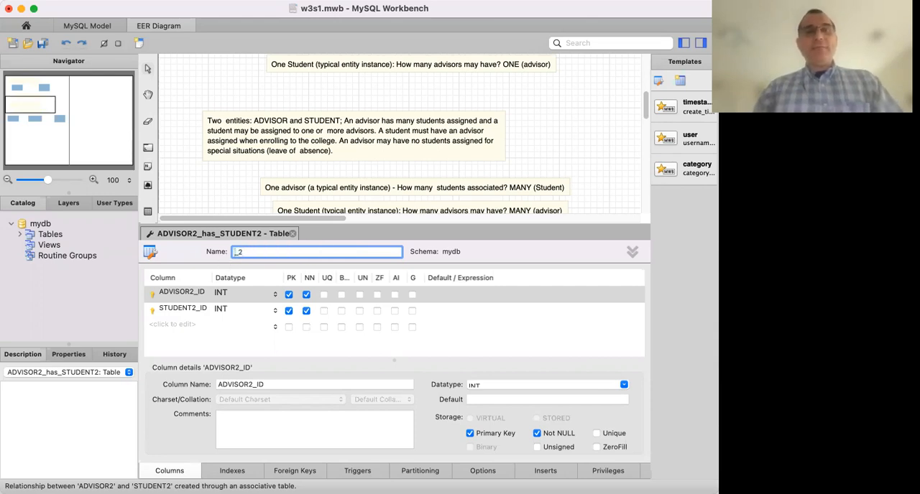
{"action": "type", "text": "ASSIGNME"}
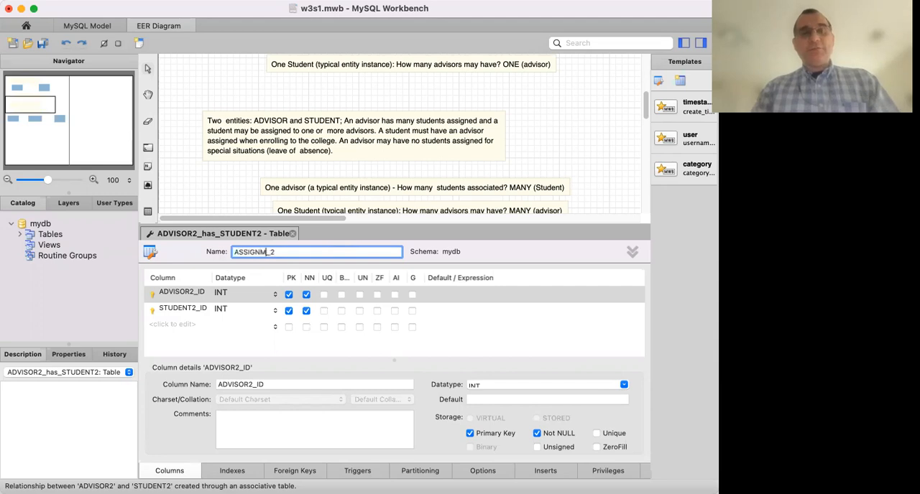
{"action": "type", "text": "NT"}
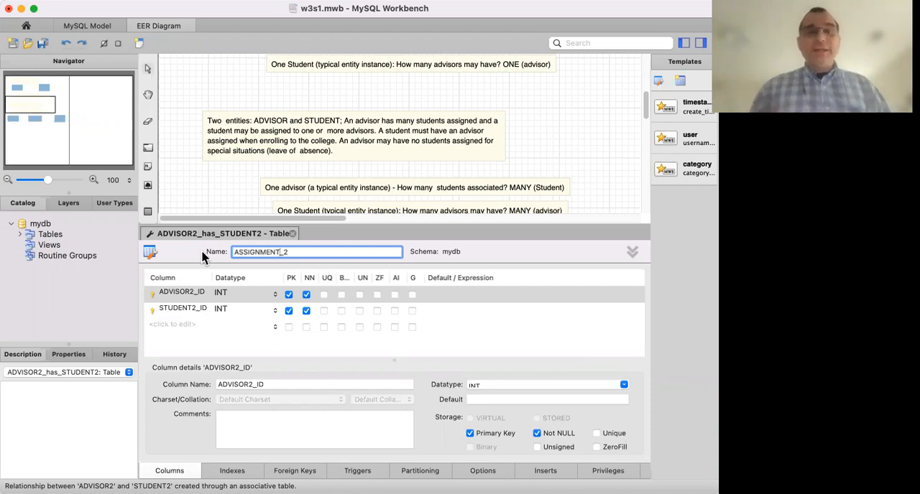
{"action": "left_click", "coordinate": [293, 236]}
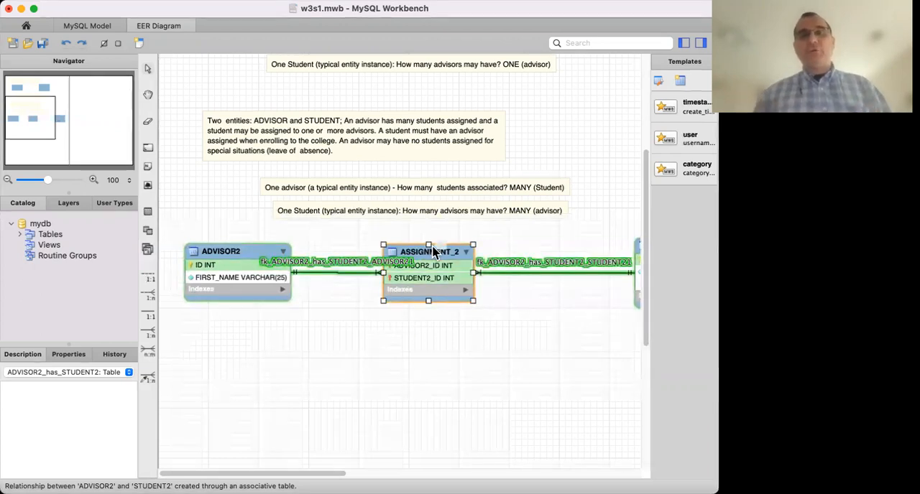
{"action": "scroll", "coordinate": [424, 353], "scroll_direction": "right", "scroll_amount": 3}
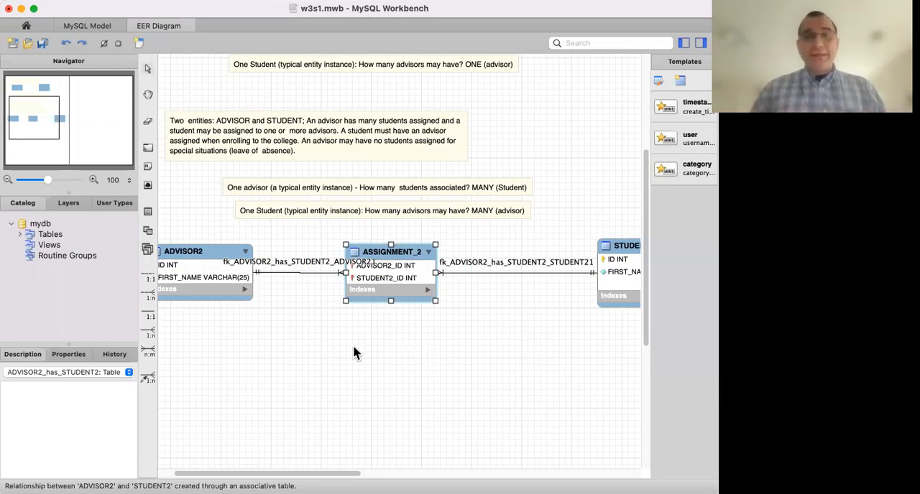
{"action": "scroll", "coordinate": [352, 346], "scroll_direction": "left", "scroll_amount": 3}
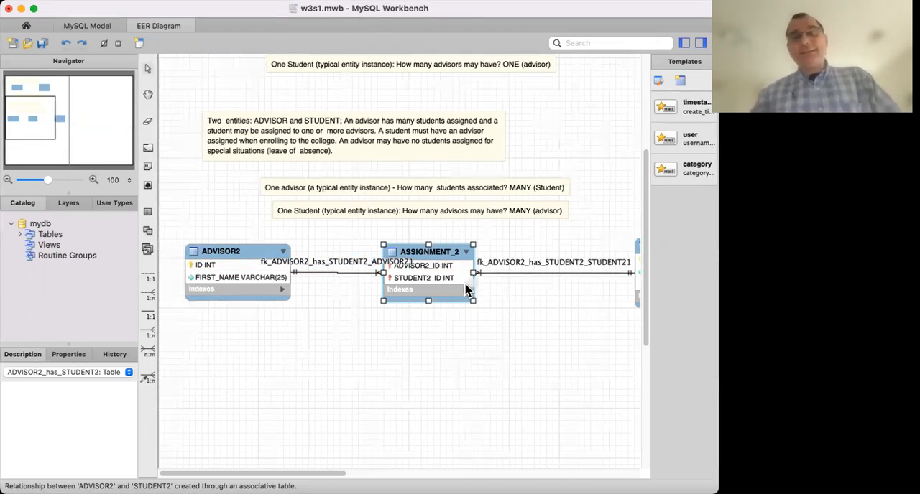
{"action": "left_click", "coordinate": [340, 297]}
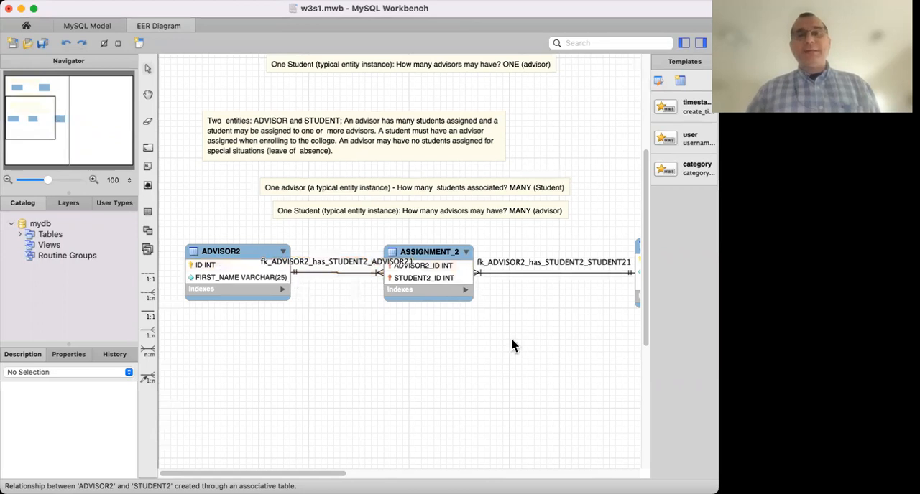
{"action": "scroll", "coordinate": [512, 346], "scroll_direction": "right", "scroll_amount": 5}
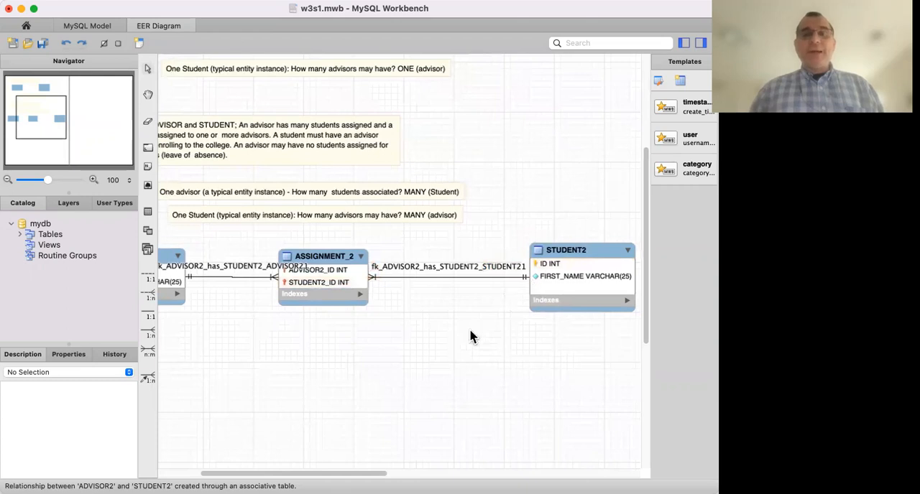
Open the relationship between ADVISOR2 and ASSIGNMENT_2 and enter "advises" as its caption.
{"action": "scroll", "coordinate": [471, 336], "scroll_direction": "left", "scroll_amount": 5}
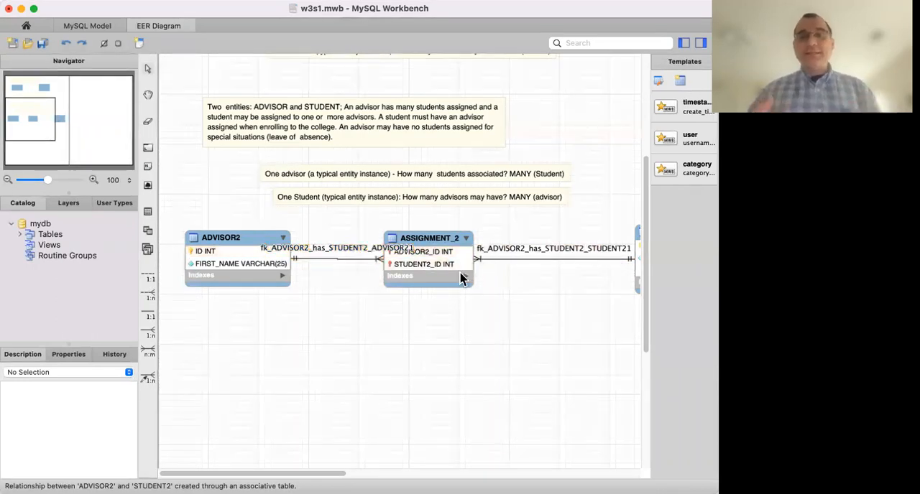
{"action": "double_click", "coordinate": [342, 257]}
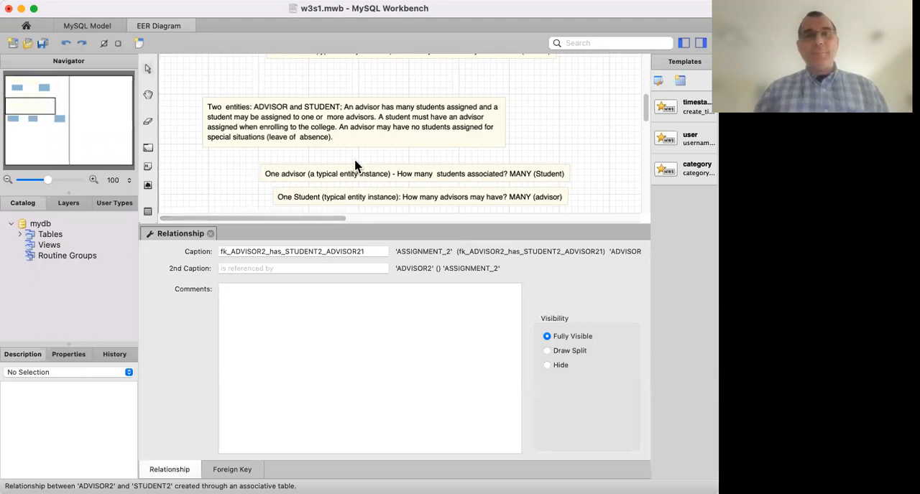
{"action": "scroll", "coordinate": [353, 164], "scroll_direction": "down", "scroll_amount": 5}
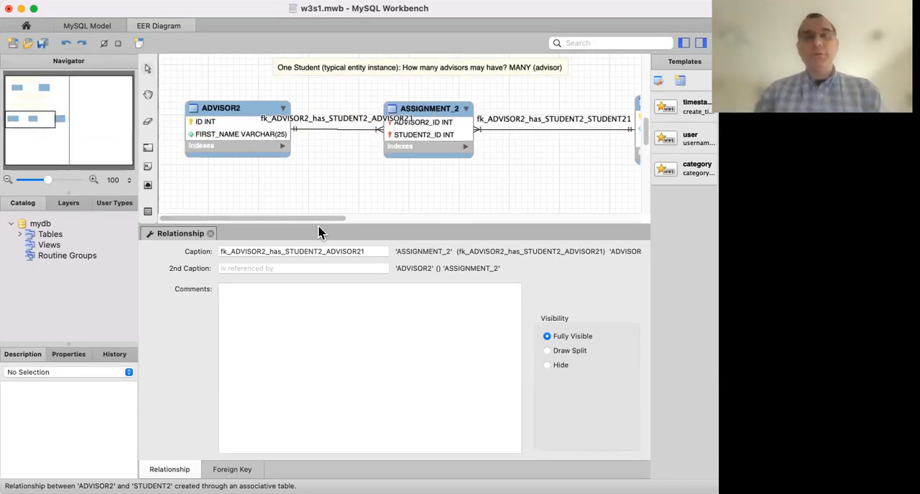
{"action": "double_click", "coordinate": [310, 248]}
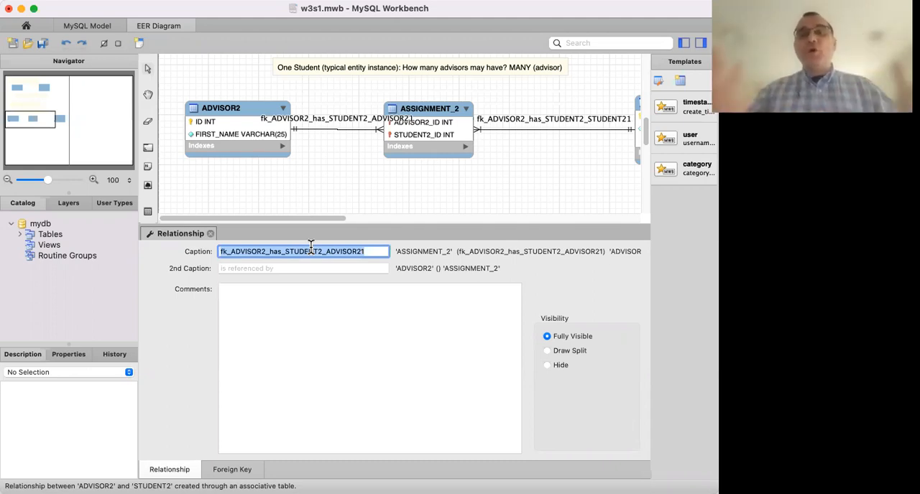
{"action": "type", "text": "ad"}
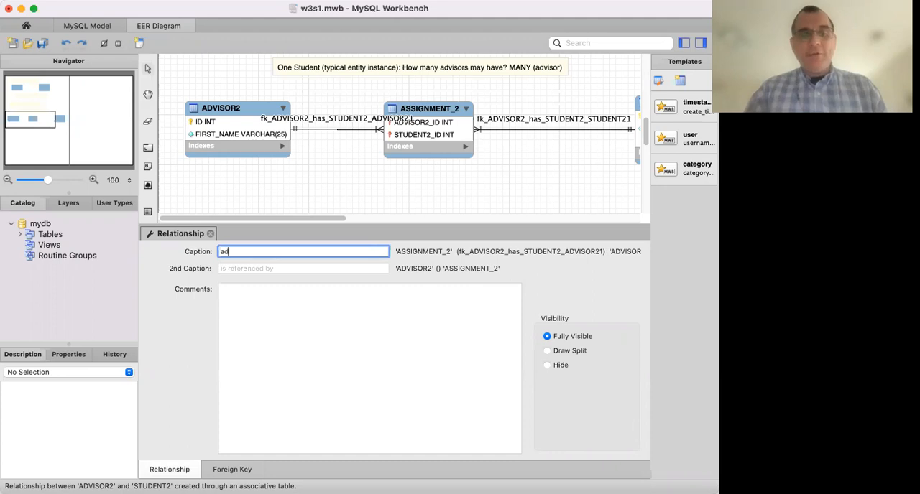
{"action": "type", "text": "vises"}
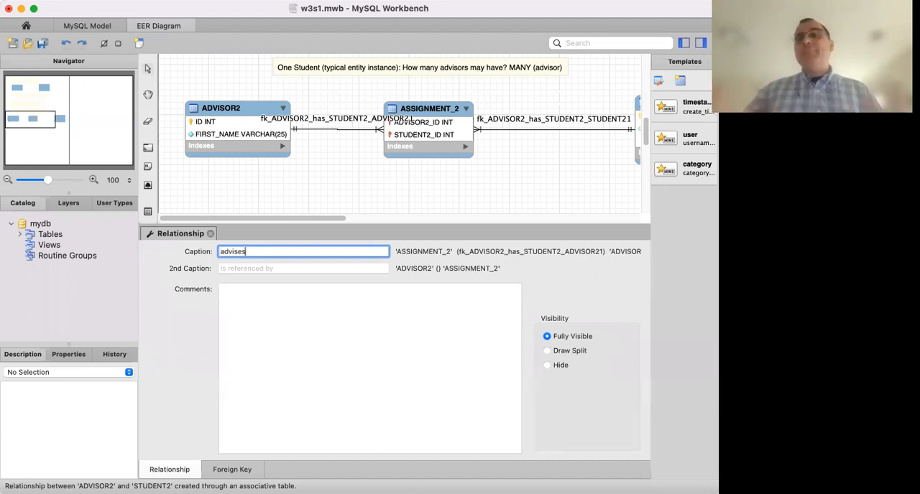
Move the text "advises" from the relationship's caption to its second caption, leaving the first caption empty.
{"action": "double_click", "coordinate": [228, 252]}
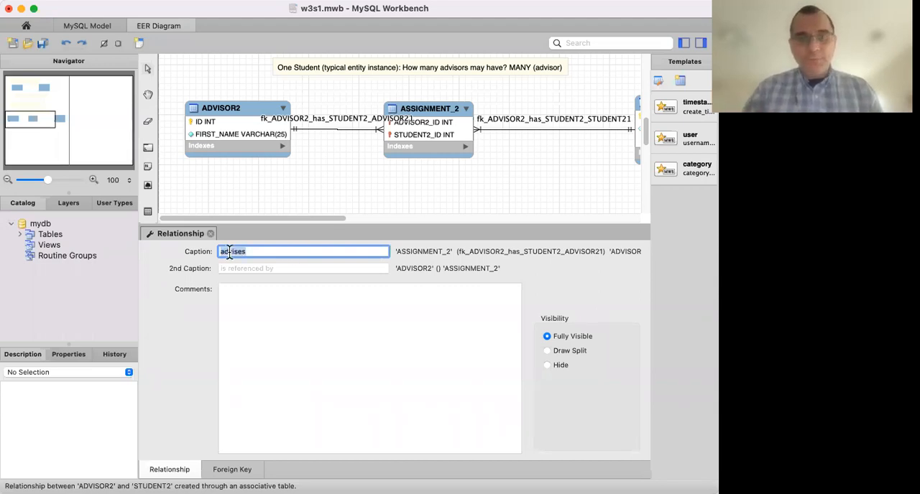
{"action": "key", "text": "cmd+x"}
{"action": "left_click", "coordinate": [226, 268]}
{"action": "key", "text": "cmd+v"}
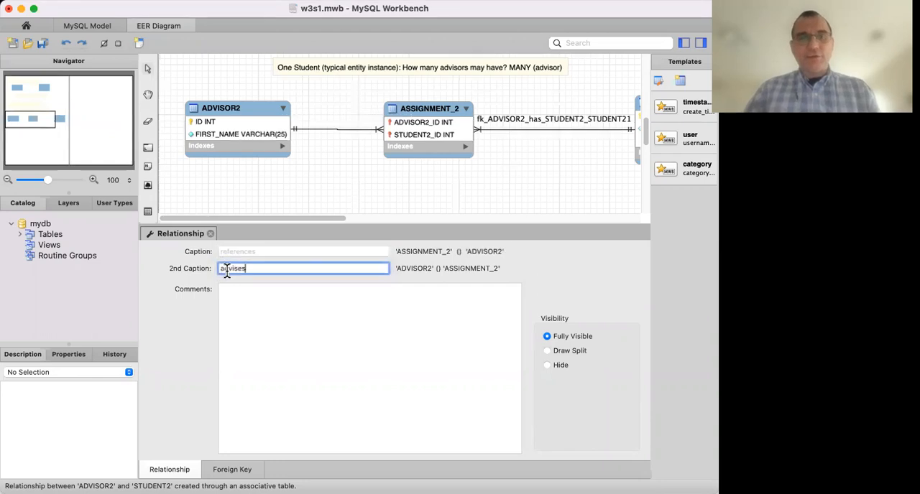
{"action": "left_click", "coordinate": [253, 322]}
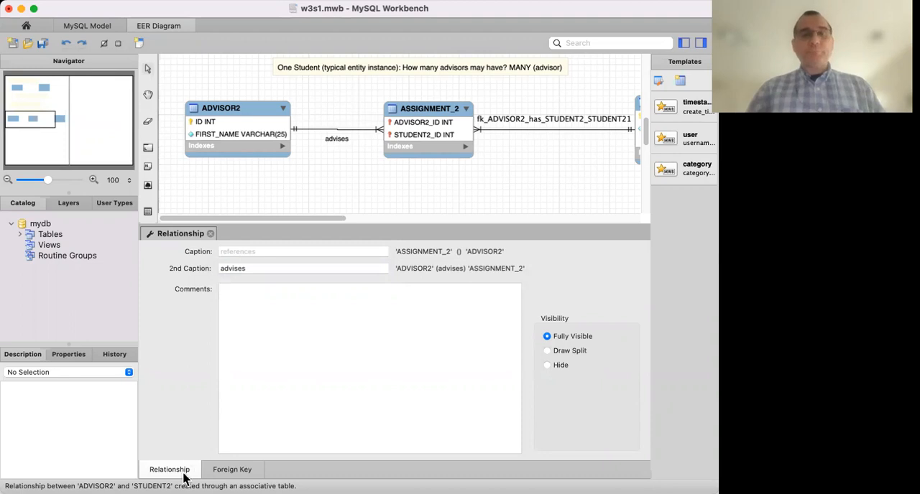
Make the ASSIGNMENT_2 side of its relationship with ADVISOR2 non-mandatory in the foreign key settings, and close the relationship editor.
{"action": "left_click", "coordinate": [232, 471]}
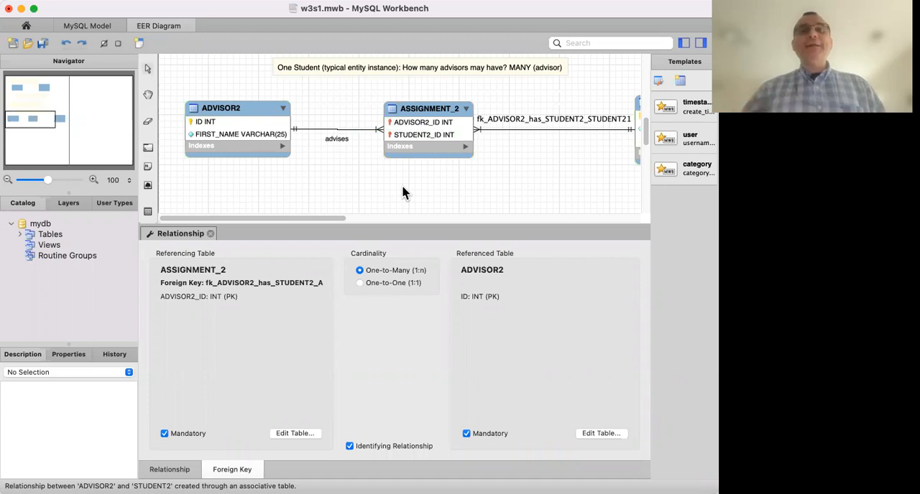
{"action": "scroll", "coordinate": [366, 90], "scroll_direction": "up", "scroll_amount": 5}
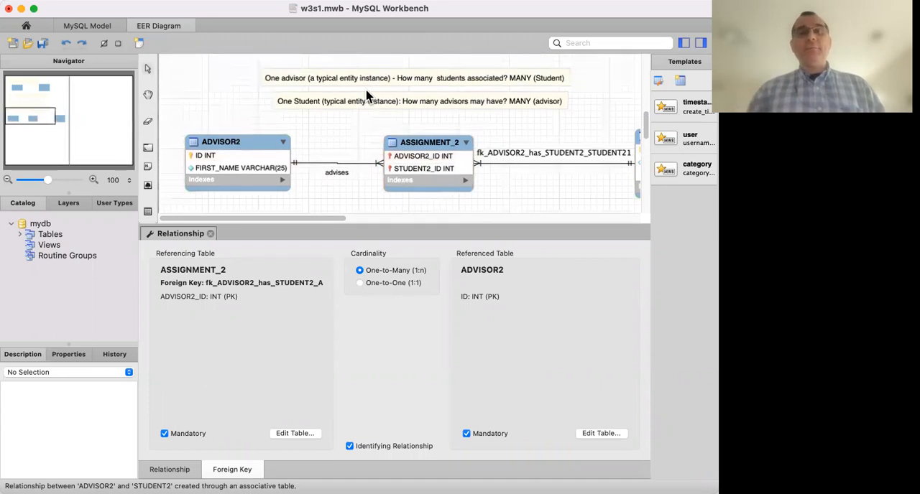
{"action": "scroll", "coordinate": [366, 95], "scroll_direction": "up", "scroll_amount": 1}
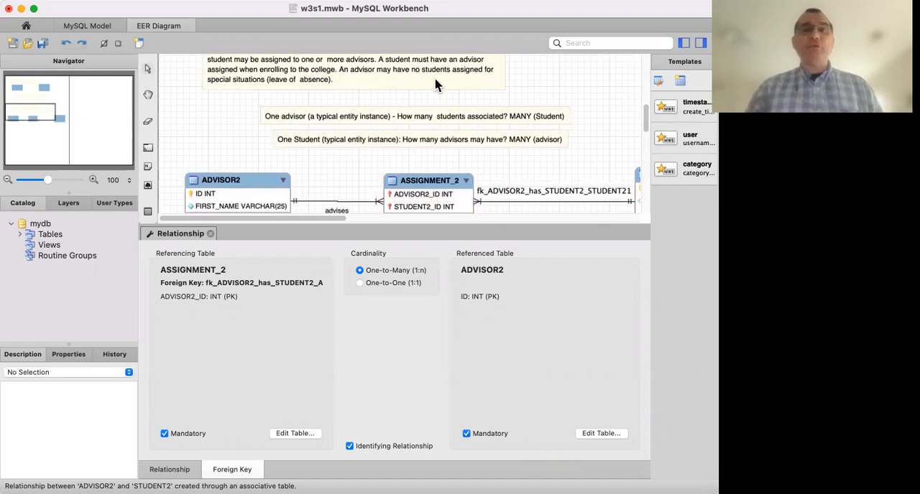
{"action": "scroll", "coordinate": [435, 85], "scroll_direction": "down", "scroll_amount": 6}
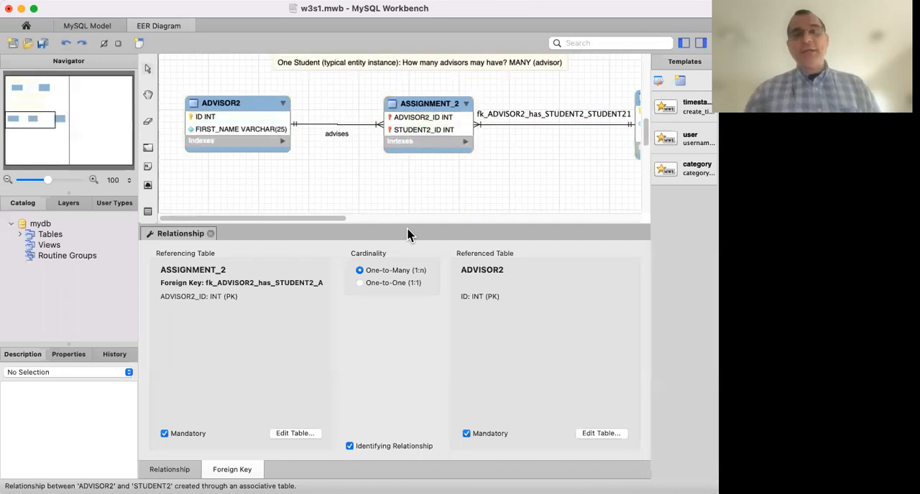
{"action": "left_click", "coordinate": [164, 435]}
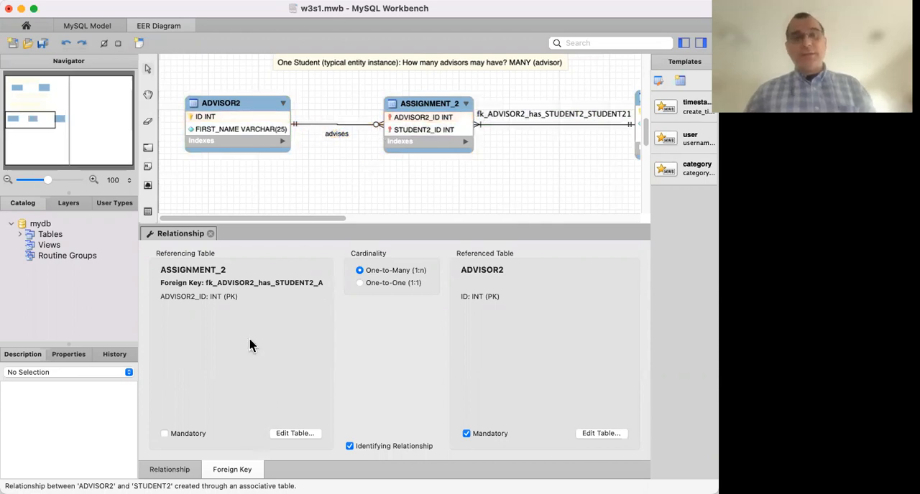
{"action": "left_click", "coordinate": [210, 234]}
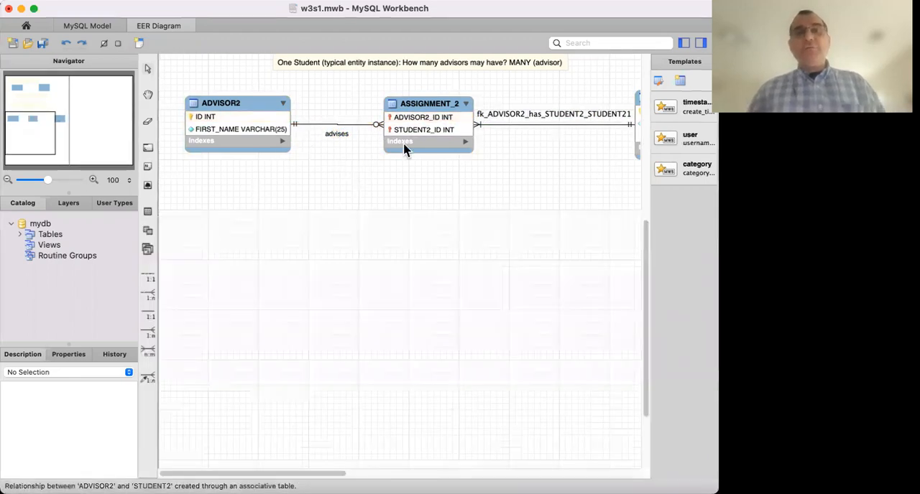
Move the ASSIGNMENT_2 table closer to ADVISOR2 and the STUDENT2 table closer to ASSIGNMENT_2.
{"action": "left_click_drag", "start_coordinate": [433, 101], "coordinate": [409, 106]}
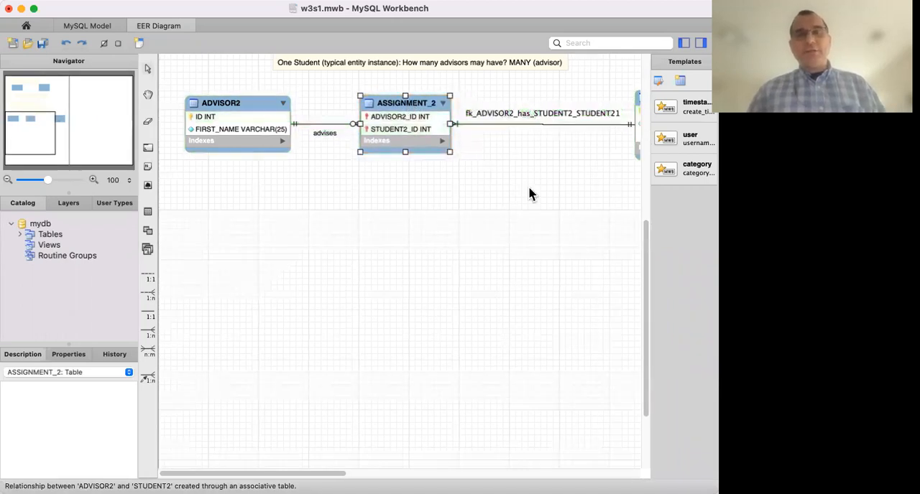
{"action": "scroll", "coordinate": [528, 186], "scroll_direction": "right", "scroll_amount": 2}
{"action": "left_click_drag", "start_coordinate": [633, 101], "coordinate": [575, 96]}
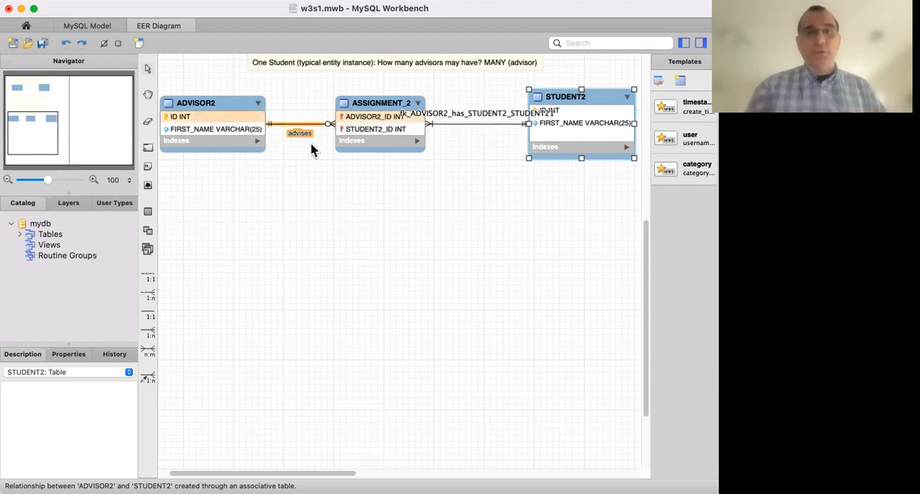
Open the relationship between ASSIGNMENT_2 and STUDENT2 and clear its first caption.
{"action": "scroll", "coordinate": [311, 151], "scroll_direction": "up", "scroll_amount": 10}
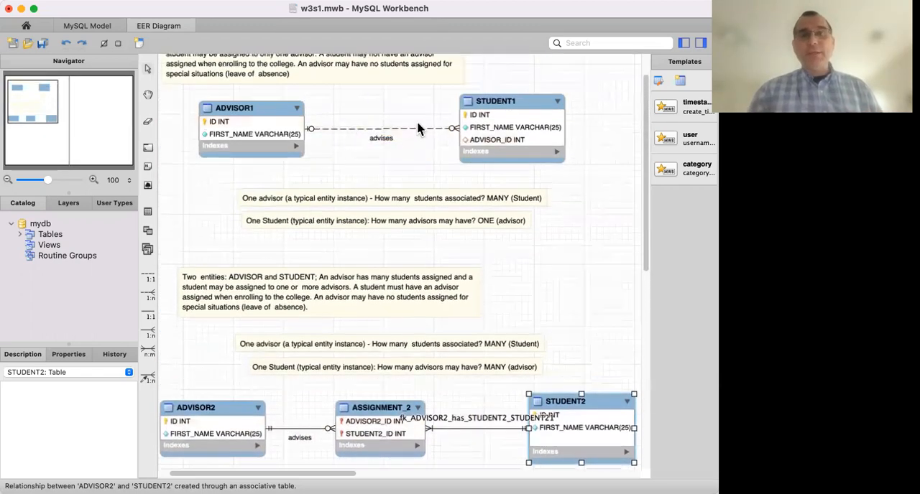
{"action": "scroll", "coordinate": [300, 251], "scroll_direction": "down", "scroll_amount": 3}
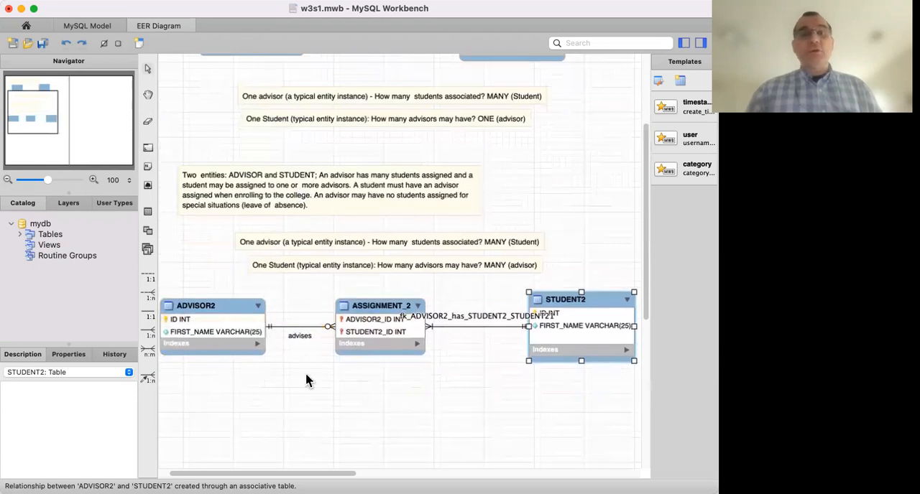
{"action": "scroll", "coordinate": [305, 381], "scroll_direction": "down", "scroll_amount": 2}
{"action": "scroll", "coordinate": [305, 381], "scroll_direction": "left", "scroll_amount": 1}
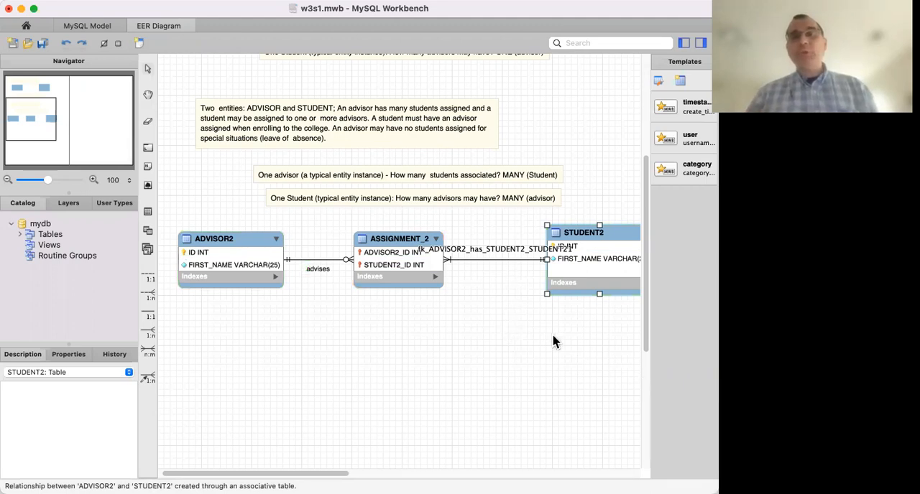
{"action": "double_click", "coordinate": [483, 249]}
{"action": "scroll", "coordinate": [340, 194], "scroll_direction": "down", "scroll_amount": 1}
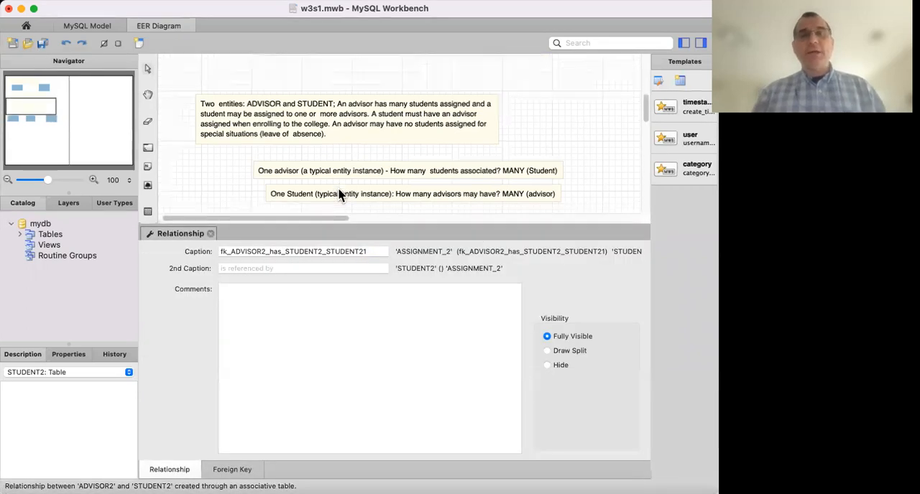
{"action": "scroll", "coordinate": [339, 194], "scroll_direction": "down", "scroll_amount": 3}
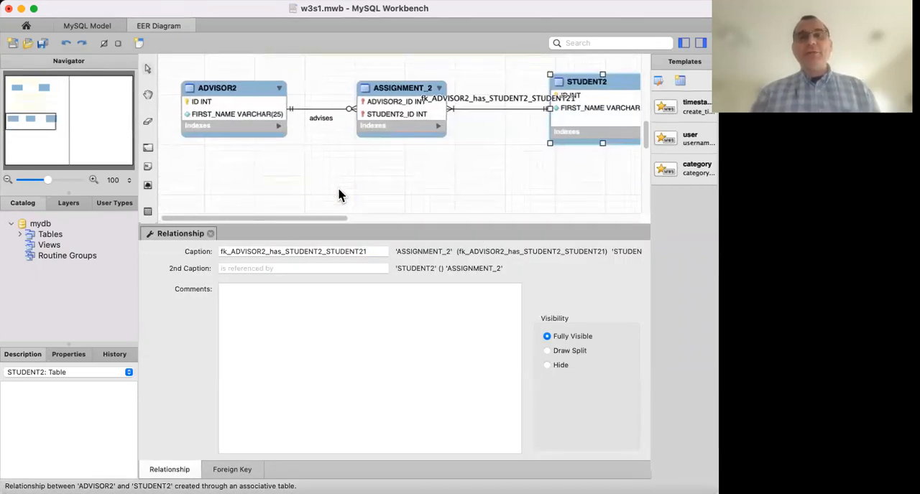
{"action": "double_click", "coordinate": [298, 251]}
{"action": "key", "text": "BackSpace"}
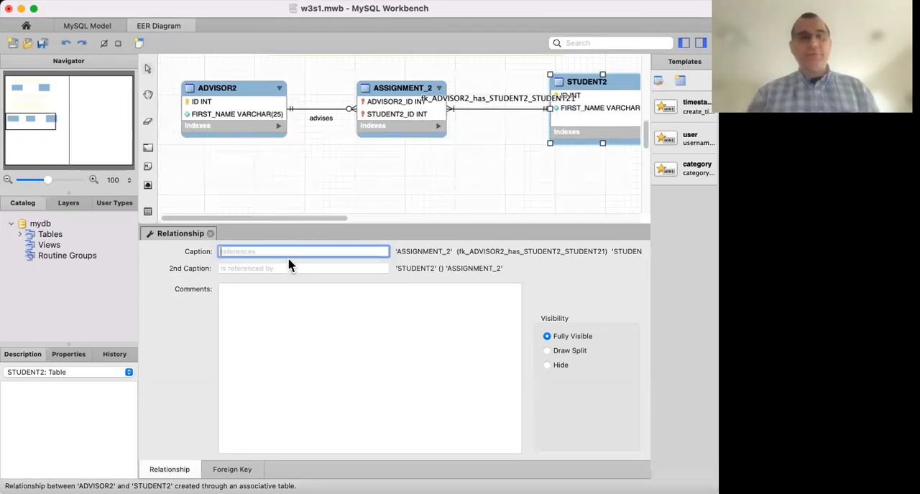
Enter "advised by" as the second caption of the ASSIGNMENT_2 to STUDENT2 relationship and close its editor.
{"action": "left_click", "coordinate": [282, 269]}
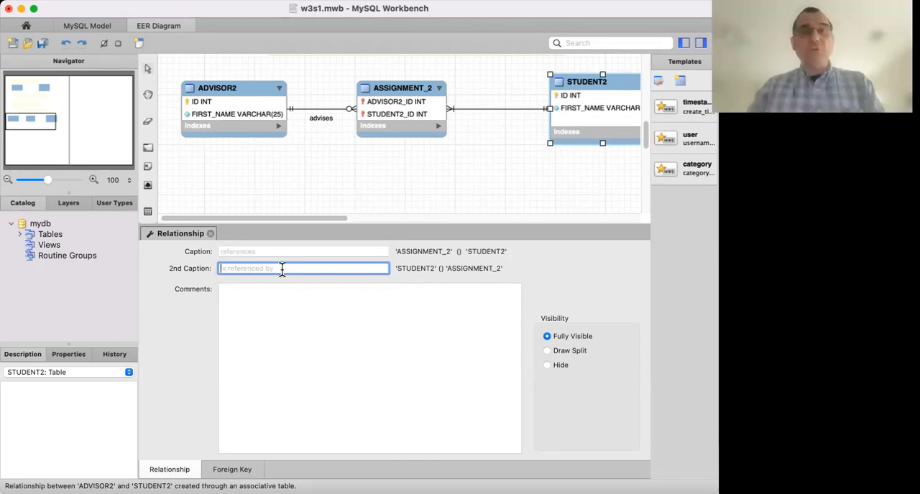
{"action": "type", "text": "a"}
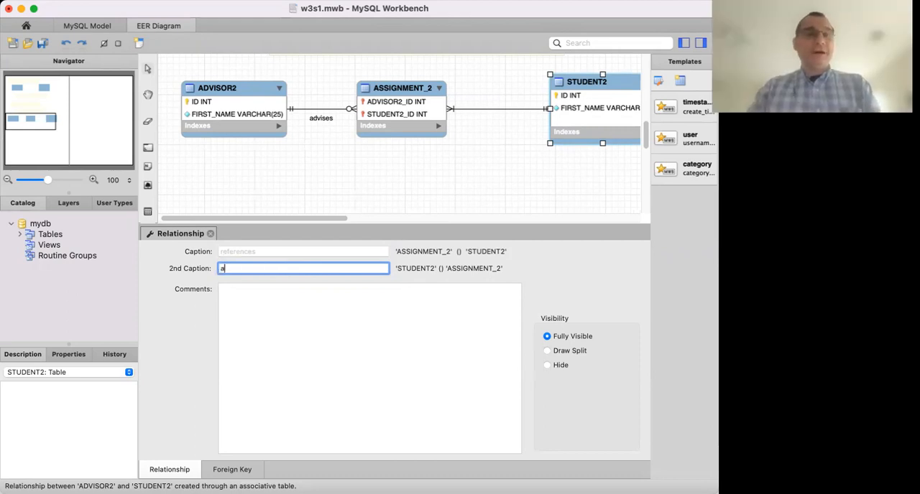
{"action": "type", "text": "dvised by"}
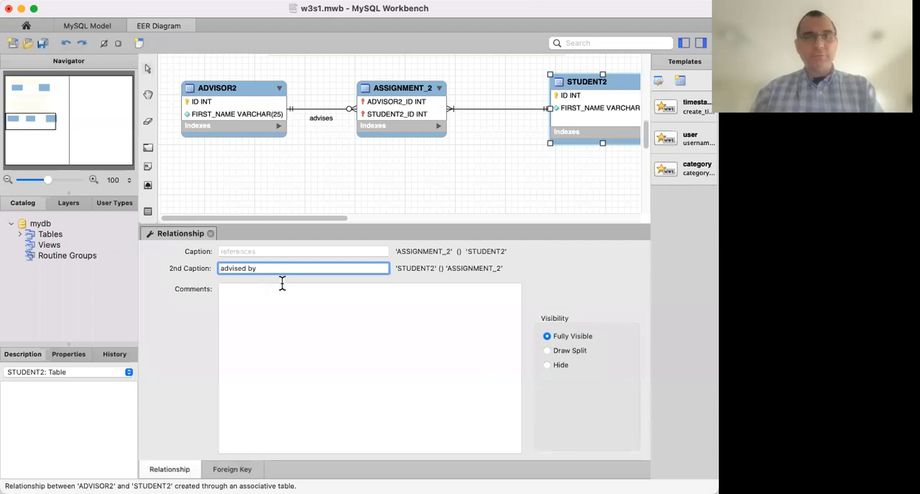
{"action": "left_click", "coordinate": [211, 234]}
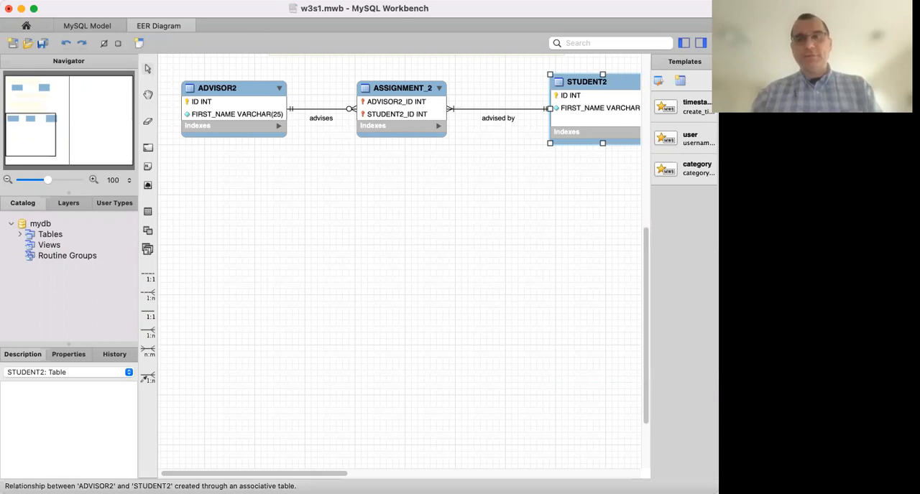
Examine the foreign key settings of the relationship between ASSIGNMENT_2 and STUDENT2 against the business rule notes, and close the relationship editor.
{"action": "key", "text": "super+c"}
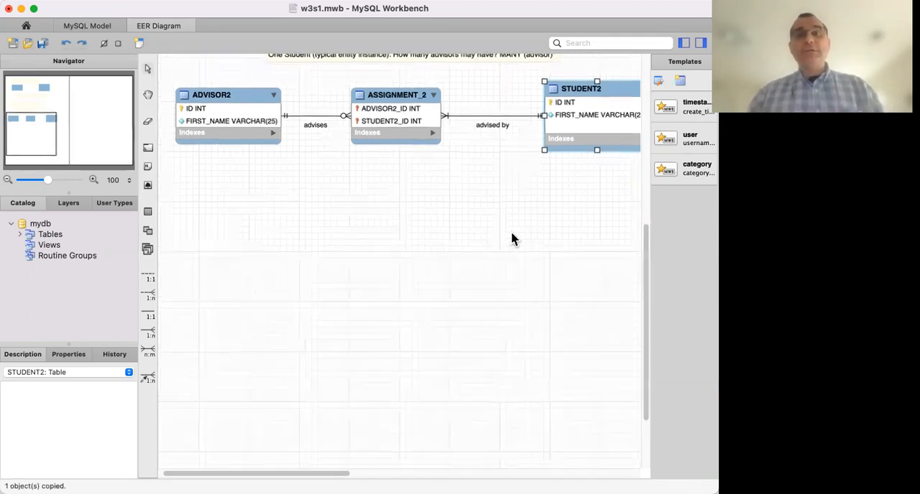
{"action": "scroll", "coordinate": [511, 239], "scroll_direction": "up", "scroll_amount": 5}
{"action": "scroll", "coordinate": [512, 239], "scroll_direction": "up", "scroll_amount": 1}
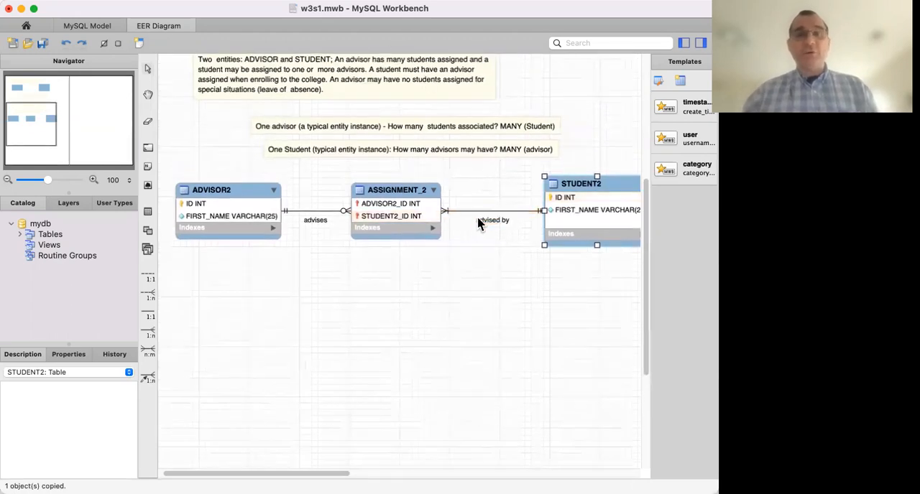
{"action": "left_click", "coordinate": [478, 219]}
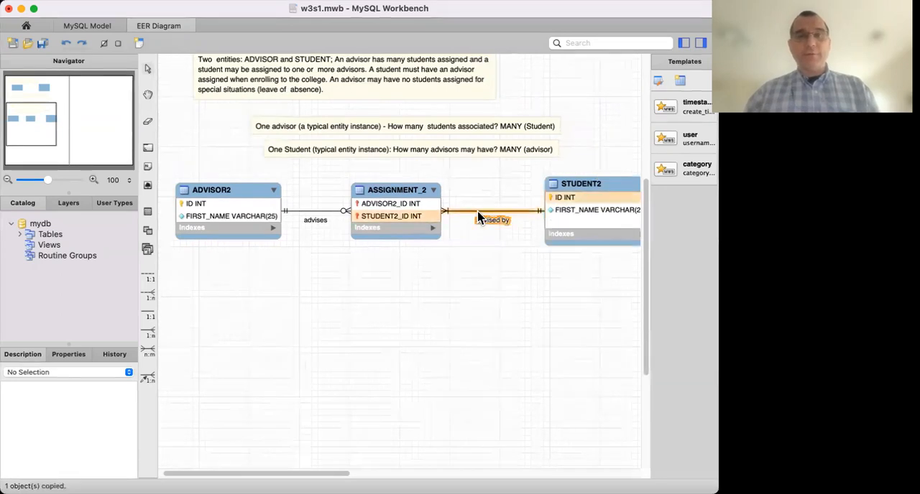
{"action": "double_click", "coordinate": [479, 215]}
{"action": "left_click", "coordinate": [222, 469]}
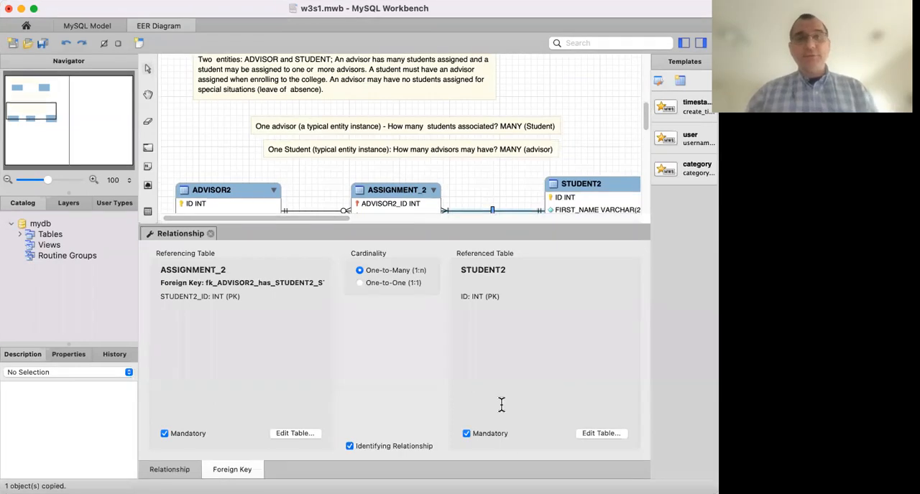
{"action": "scroll", "coordinate": [477, 139], "scroll_direction": "down", "scroll_amount": 2}
{"action": "right_click", "coordinate": [476, 134]}
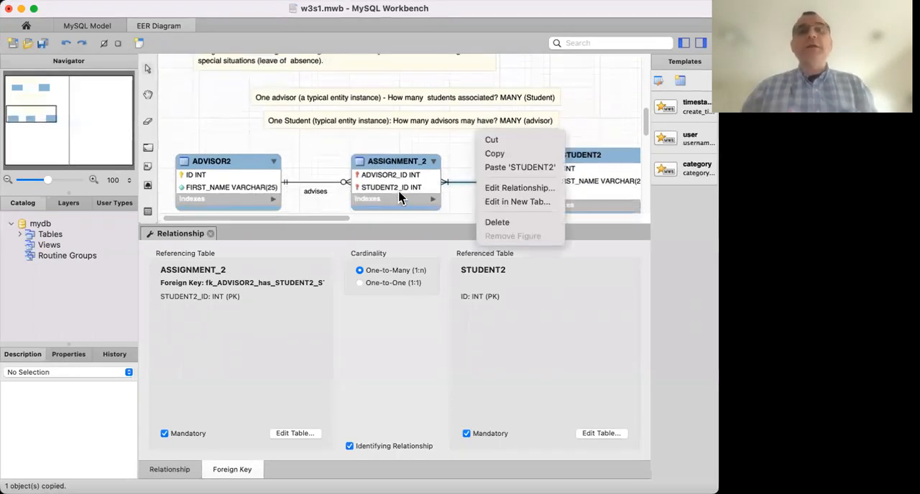
{"action": "left_click", "coordinate": [455, 160]}
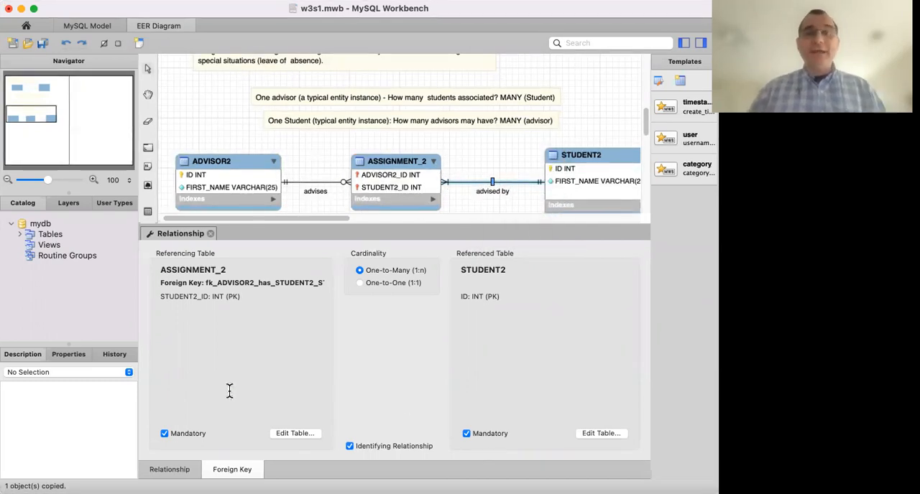
{"action": "scroll", "coordinate": [423, 98], "scroll_direction": "up", "scroll_amount": 3}
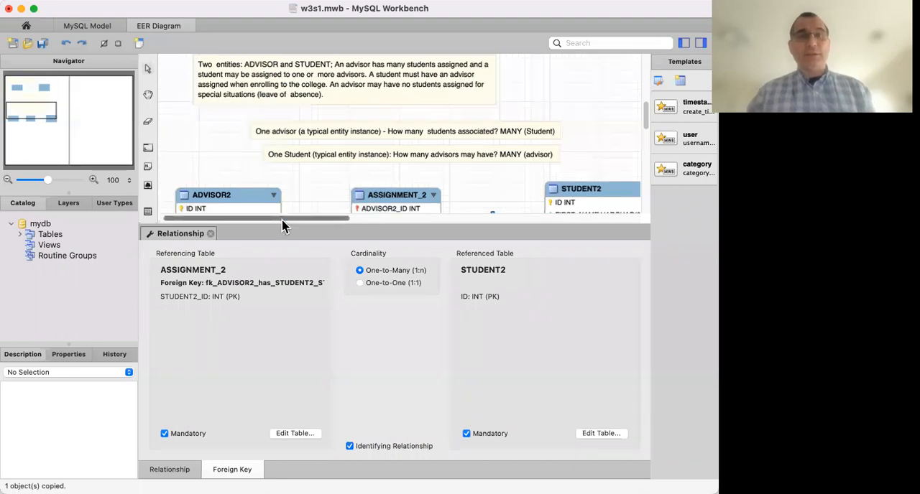
{"action": "left_click", "coordinate": [211, 234]}
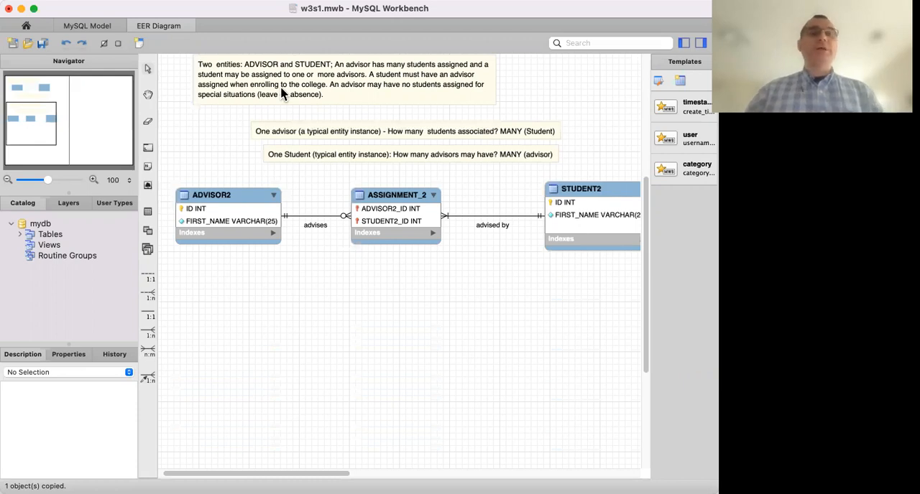
Insert "(but not more than 100)" after "many students assigned" in the business rule note above ADVISOR2 and close the note editor.
{"action": "type", "text": "of"}
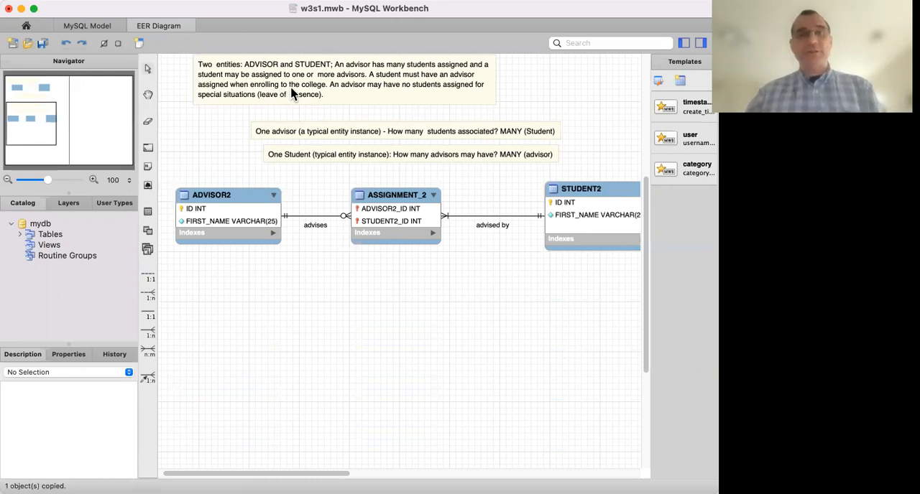
{"action": "left_click", "coordinate": [342, 104]}
{"action": "double_click", "coordinate": [342, 104]}
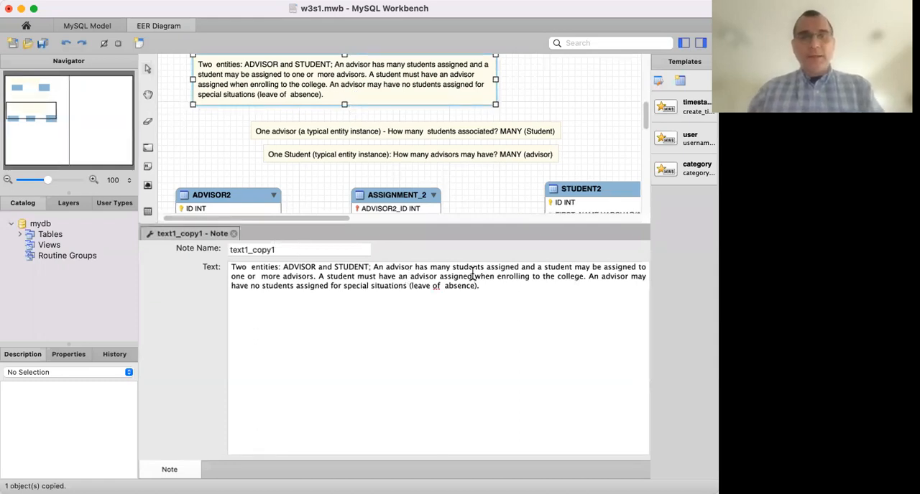
{"action": "left_click", "coordinate": [522, 269]}
{"action": "type", "text": "(b"}
{"action": "type", "text": "ut not more"}
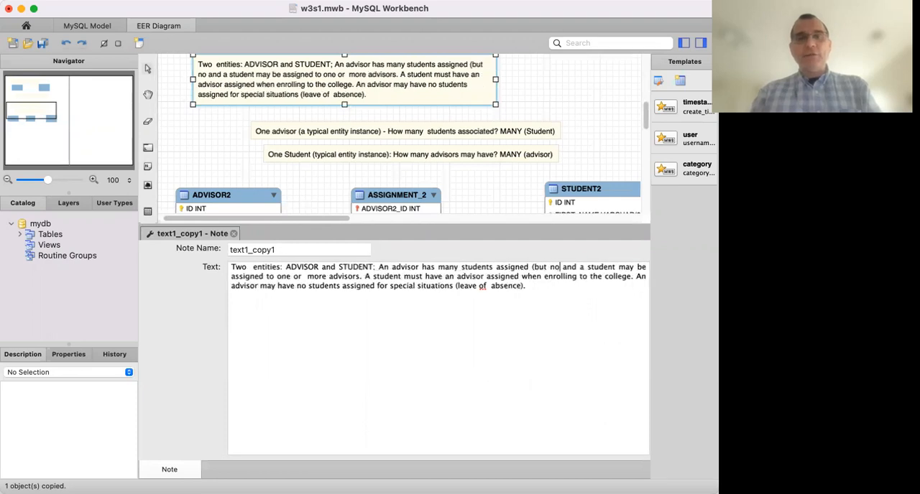
{"action": "type", "text": " tth"}
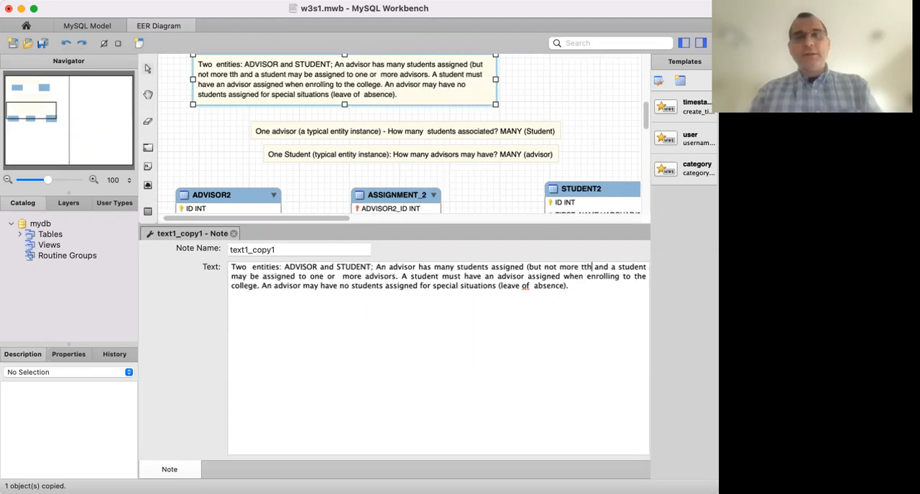
{"action": "key", "text": "BackSpace"}
{"action": "key", "text": "BackSpace"}
{"action": "type", "text": "han 100"}
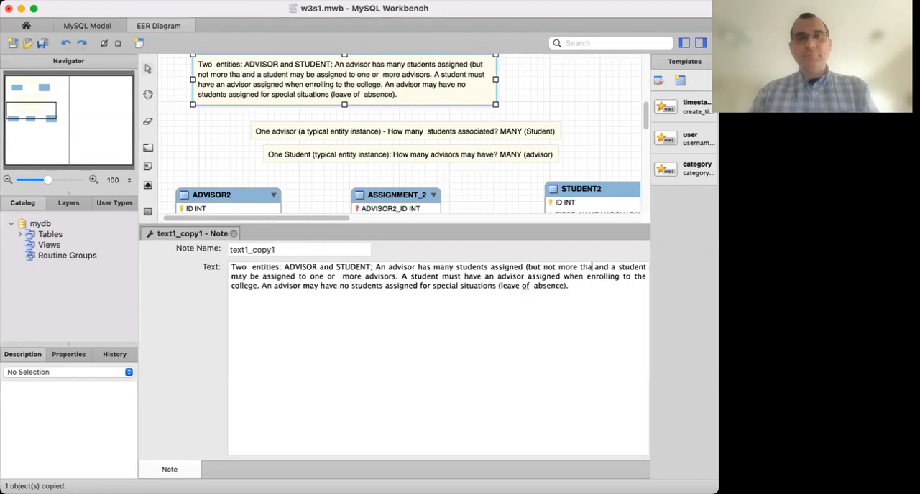
{"action": "type", "text": ")"}
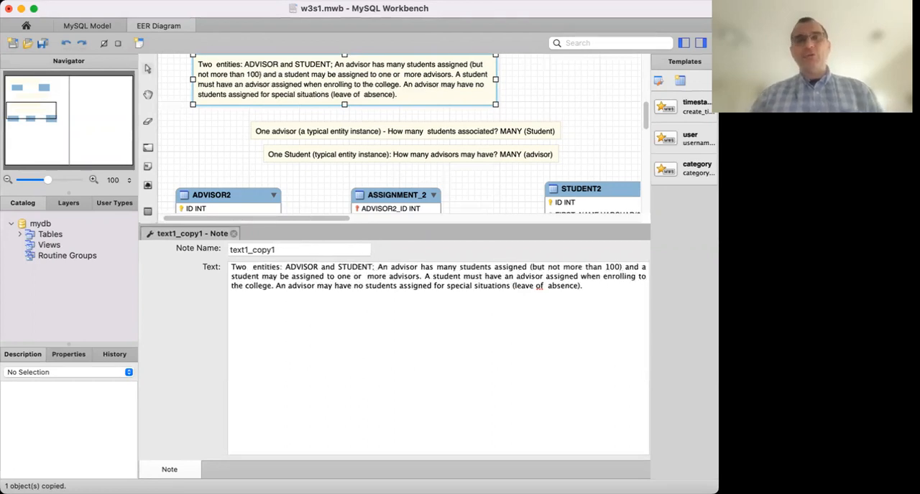
{"action": "left_click", "coordinate": [550, 104]}
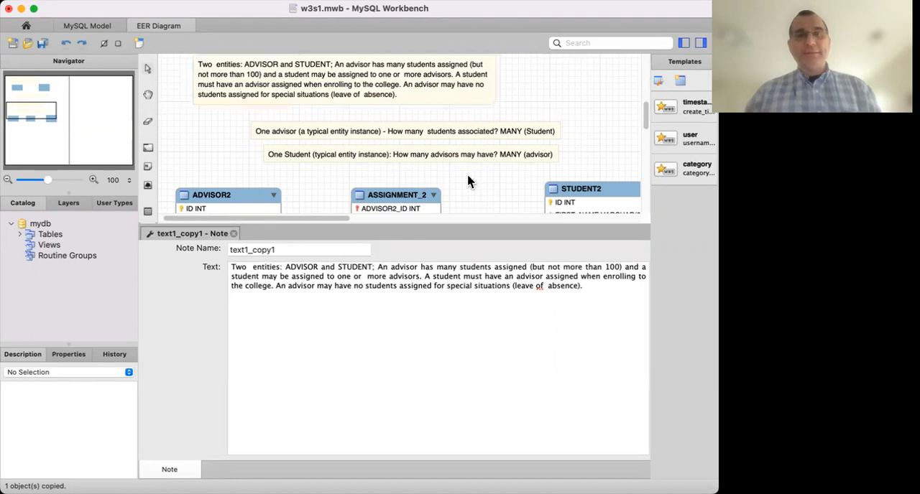
{"action": "left_click", "coordinate": [234, 234]}
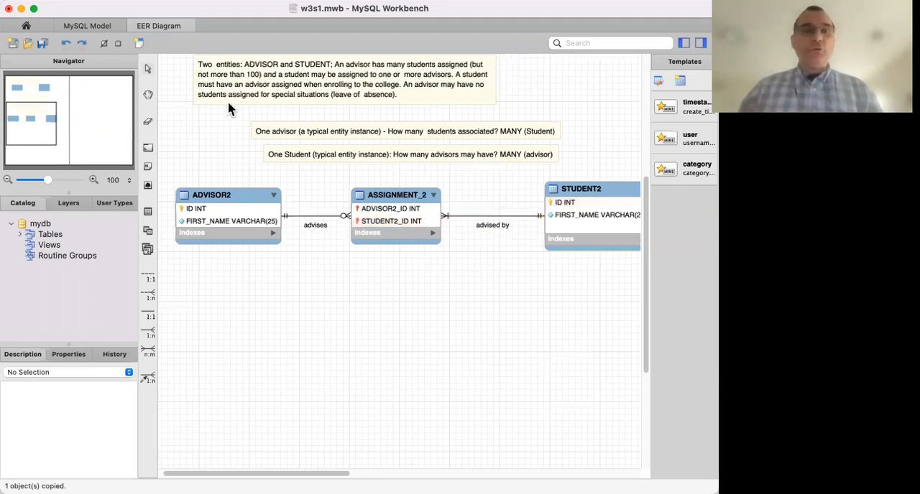
Add a text note below the ASSIGNMENT_2 to STUDENT2 relationship with the text "(1,10)" and close the note editor.
{"action": "left_click", "coordinate": [148, 169]}
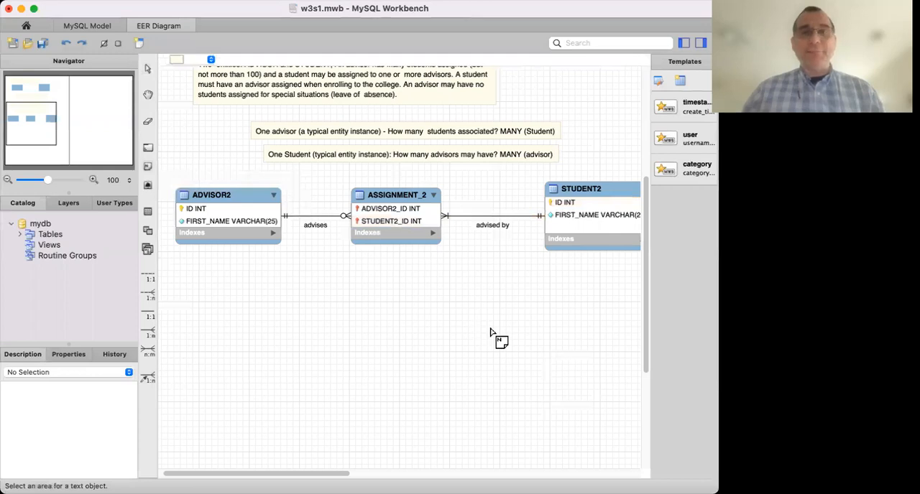
{"action": "left_click", "coordinate": [512, 271]}
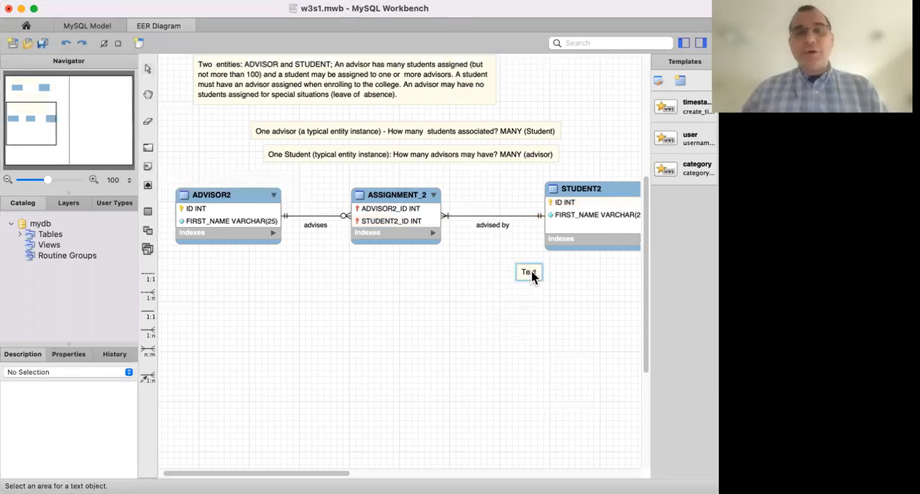
{"action": "double_click", "coordinate": [530, 271]}
{"action": "double_click", "coordinate": [239, 268]}
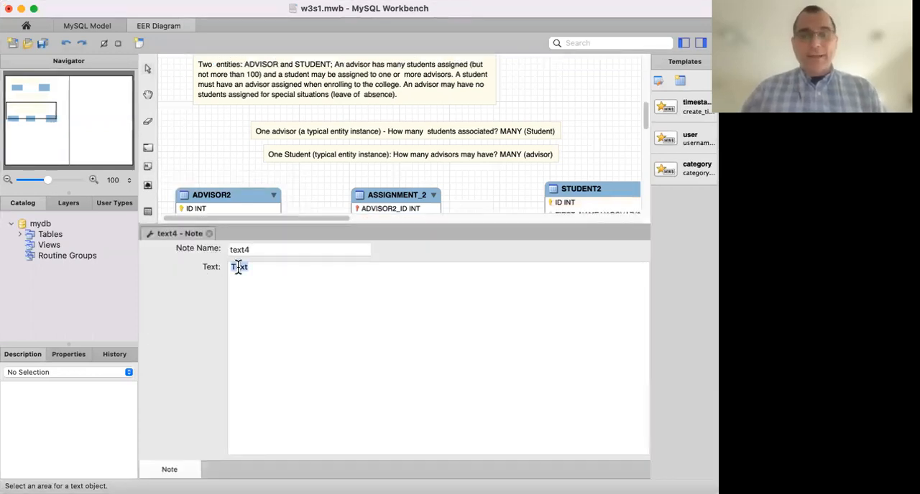
{"action": "type", "text": "(1,10"}
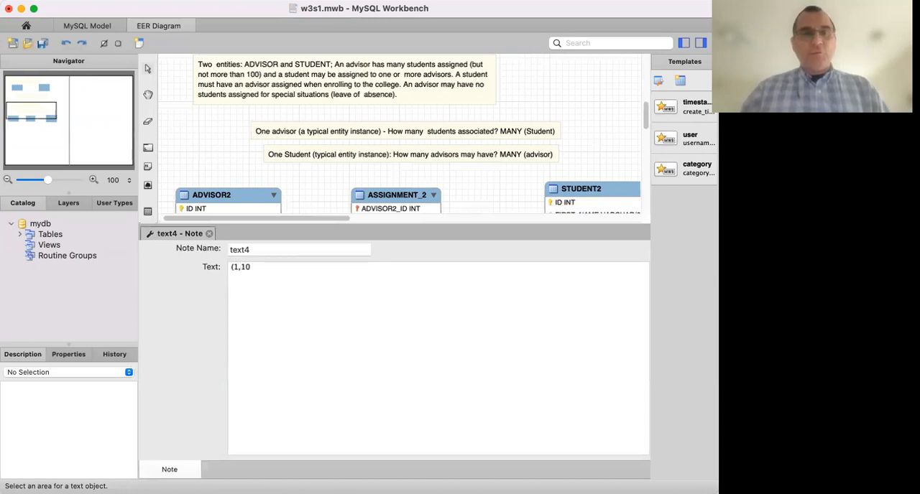
{"action": "key", "text": "BackSpace"}
{"action": "type", "text": "0"}
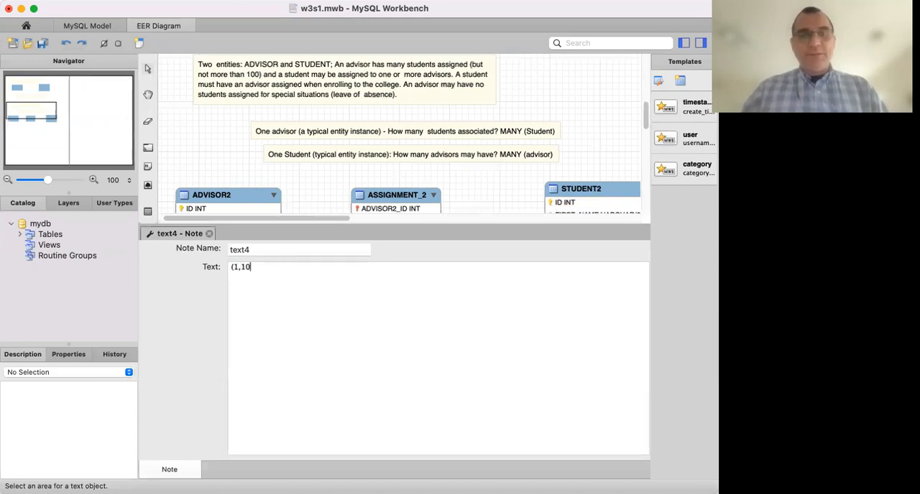
{"action": "type", "text": ")"}
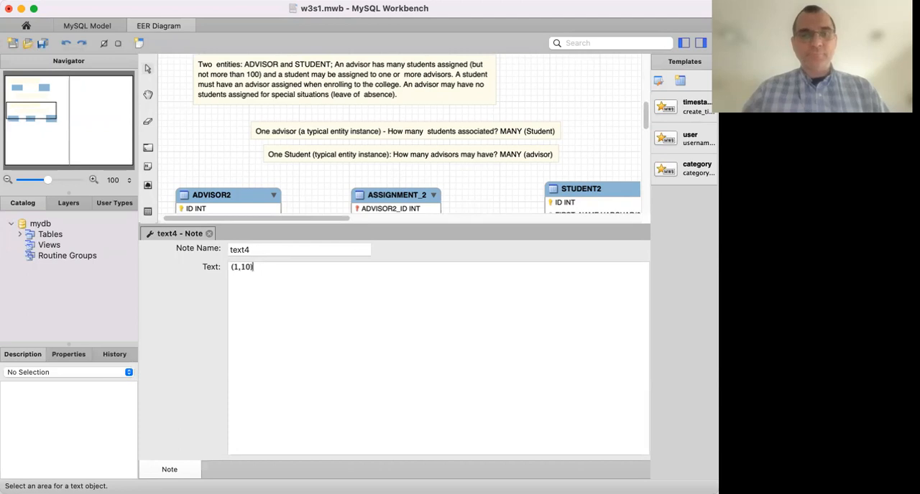
{"action": "left_click", "coordinate": [209, 234]}
Move the new note above the relationship line next to STUDENT2 and change its text to "(1,1)".
{"action": "left_click", "coordinate": [531, 279]}
{"action": "left_click_drag", "start_coordinate": [532, 280], "coordinate": [530, 204]}
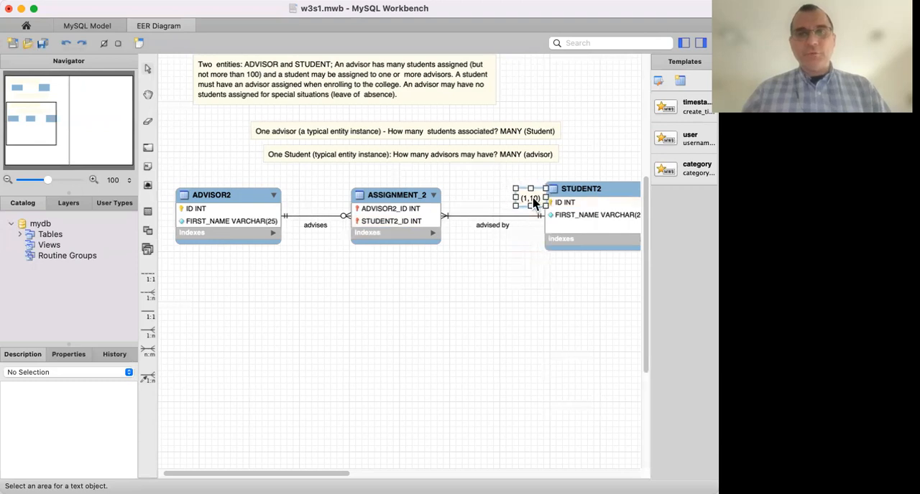
{"action": "double_click", "coordinate": [532, 203]}
{"action": "key", "text": "BackSpace"}
{"action": "left_click", "coordinate": [209, 234]}
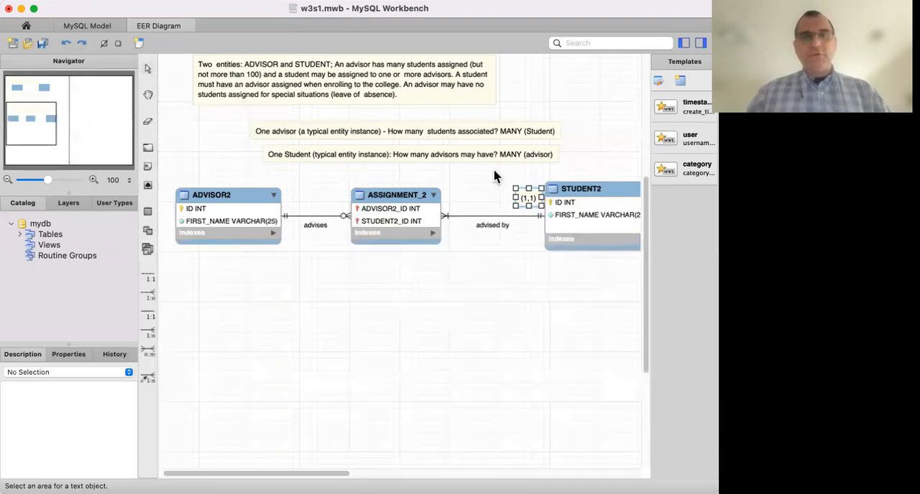
{"action": "mouse_move", "coordinate": [531, 201]}
{"action": "left_mouse_down"}
{"action": "mouse_move", "coordinate": [530, 214]}
{"action": "mouse_move", "coordinate": [529, 199]}
{"action": "left_mouse_up"}
{"action": "left_click", "coordinate": [533, 264]}
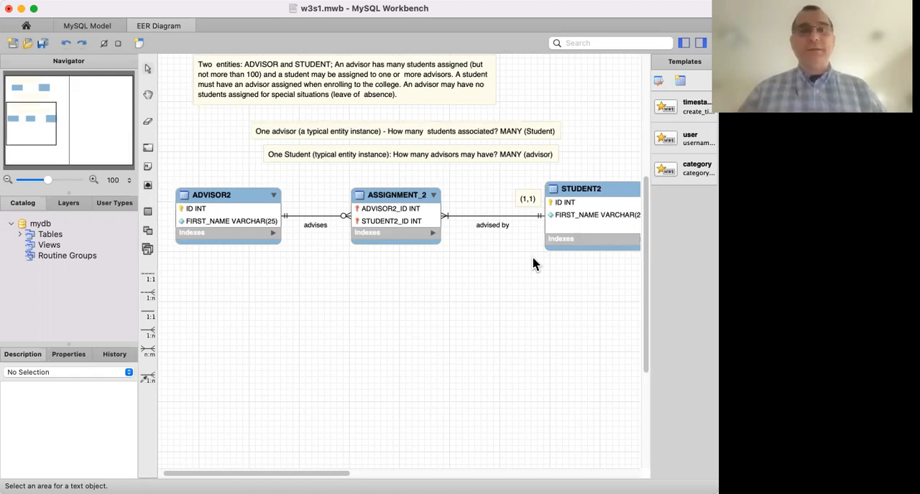
Copy the "(1,1)" note beside STUDENT2.
{"action": "left_click", "coordinate": [528, 200]}
{"action": "key", "text": "super+c"}
{"action": "left_click", "coordinate": [509, 306]}
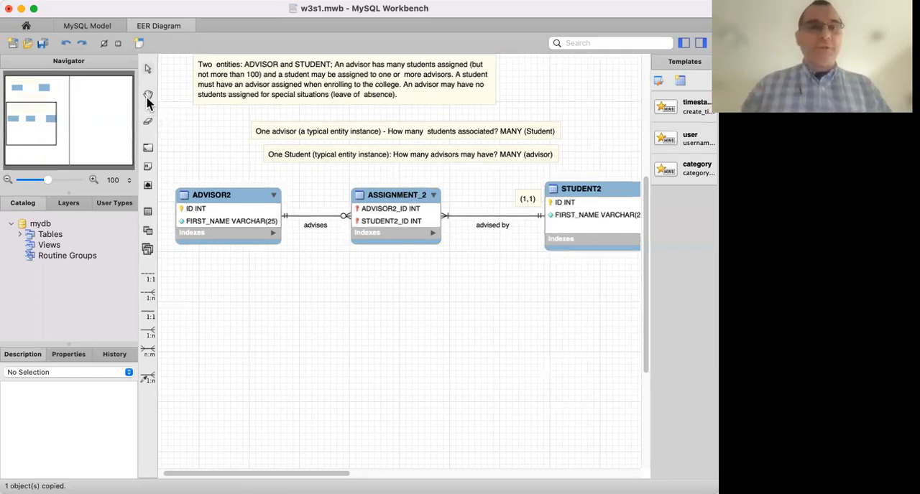
Add a text note reading "(1,M)" and place it above the "advised by" relationship line next to ASSIGNMENT_2.
{"action": "left_click", "coordinate": [148, 186]}
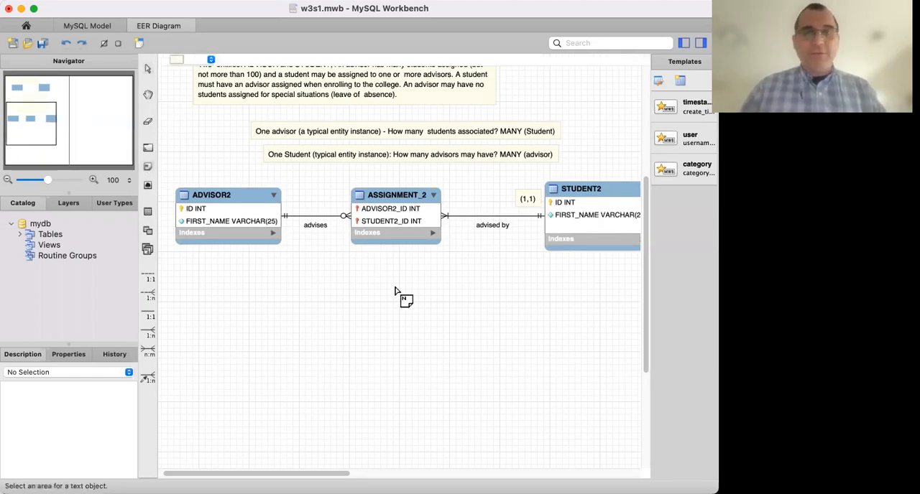
{"action": "left_click", "coordinate": [410, 301]}
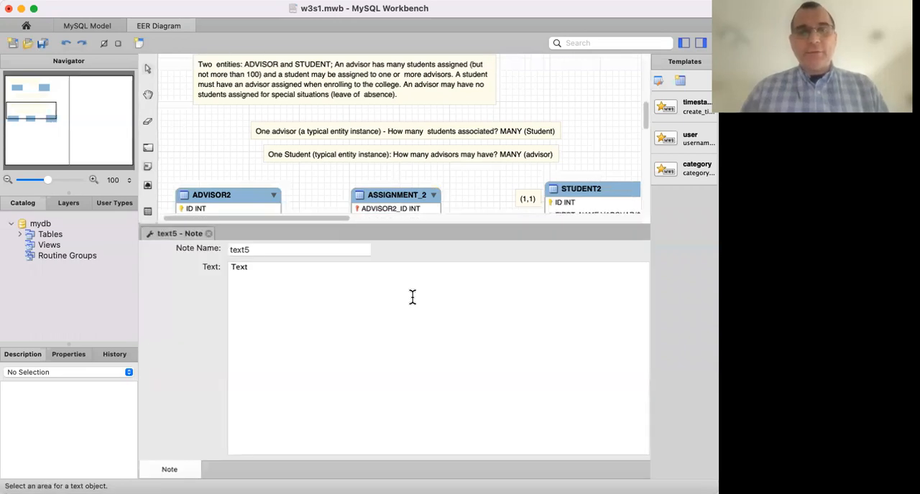
{"action": "double_click", "coordinate": [251, 279]}
{"action": "type", "text": "("}
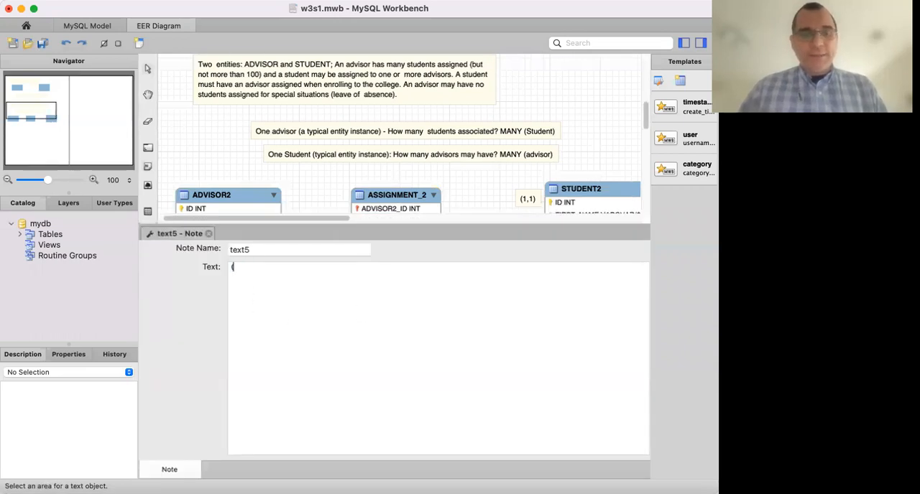
{"action": "type", "text": "1,"}
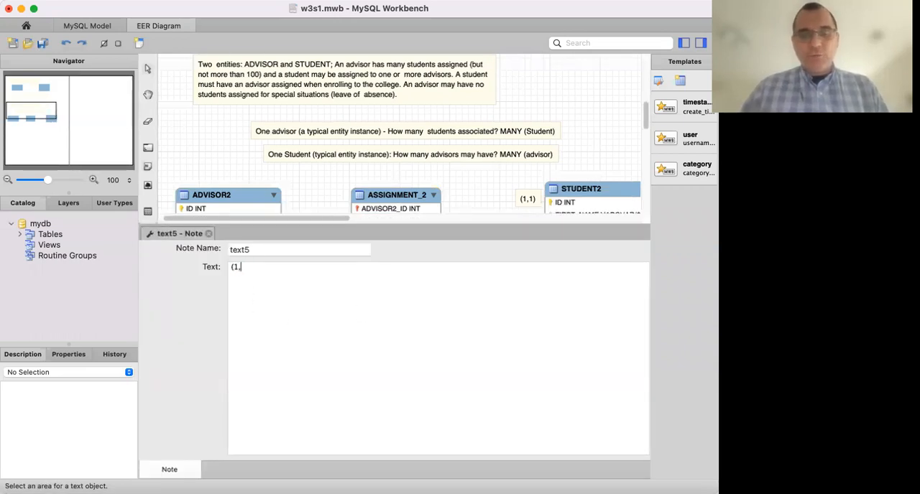
{"action": "type", "text": "M)"}
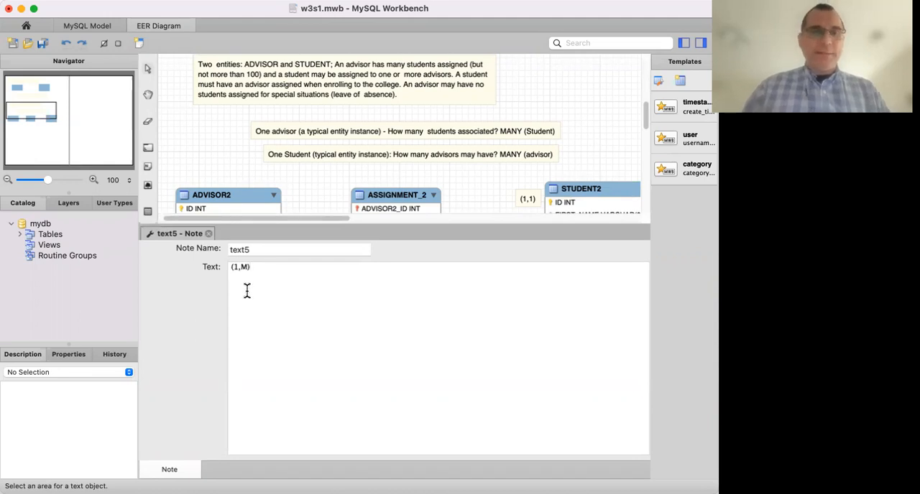
{"action": "left_click", "coordinate": [208, 234]}
{"action": "left_click", "coordinate": [348, 353]}
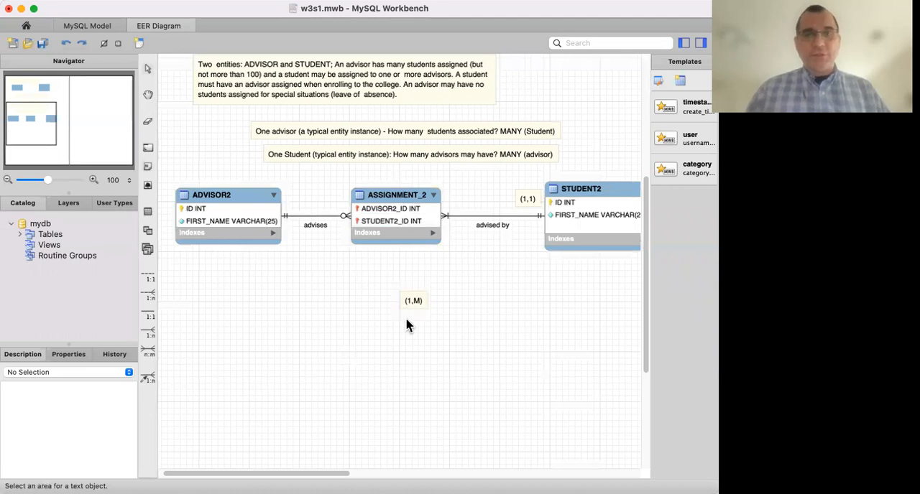
{"action": "left_click_drag", "start_coordinate": [414, 302], "coordinate": [460, 204]}
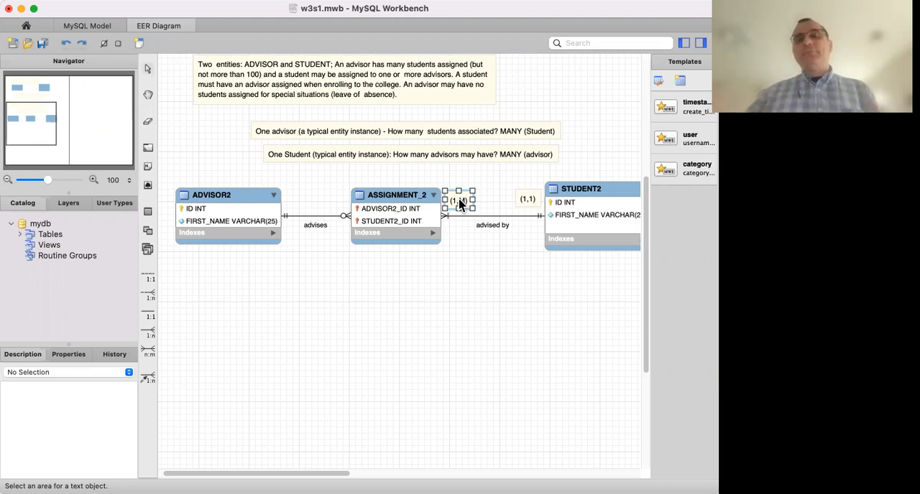
{"action": "left_click", "coordinate": [465, 278]}
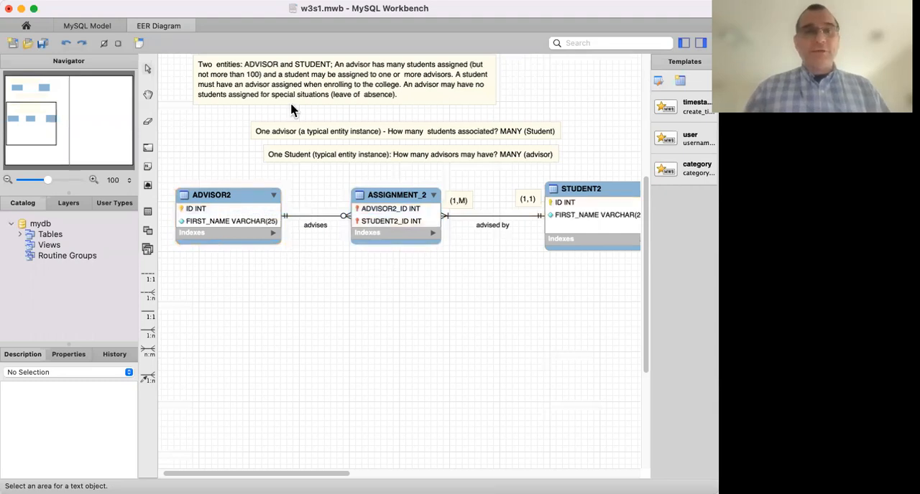
Add a text note reading "(1,1)" and place it above the "advises" relationship line next to ADVISOR2.
{"action": "left_click", "coordinate": [148, 169]}
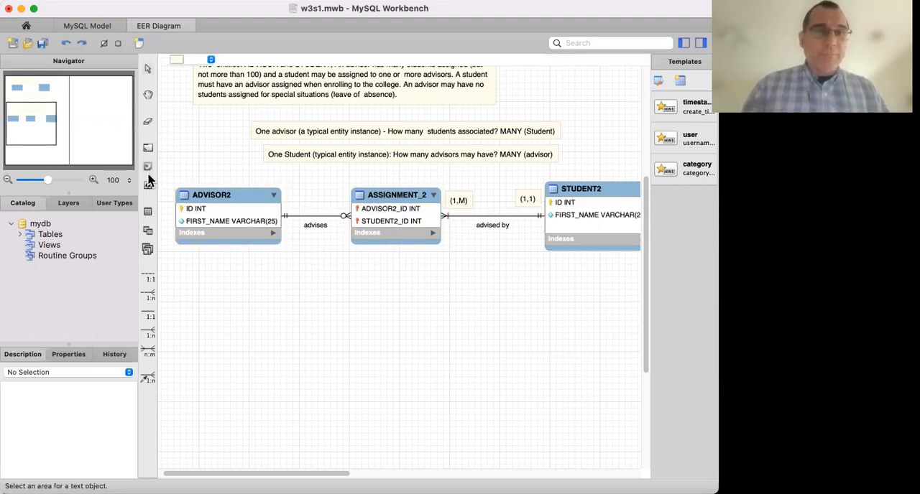
{"action": "left_click", "coordinate": [272, 307]}
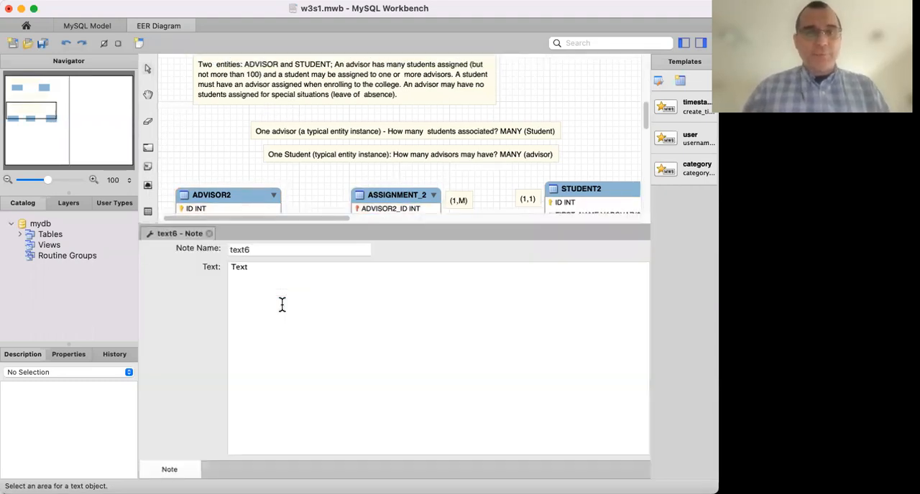
{"action": "double_click", "coordinate": [243, 269]}
{"action": "type", "text": "(1"}
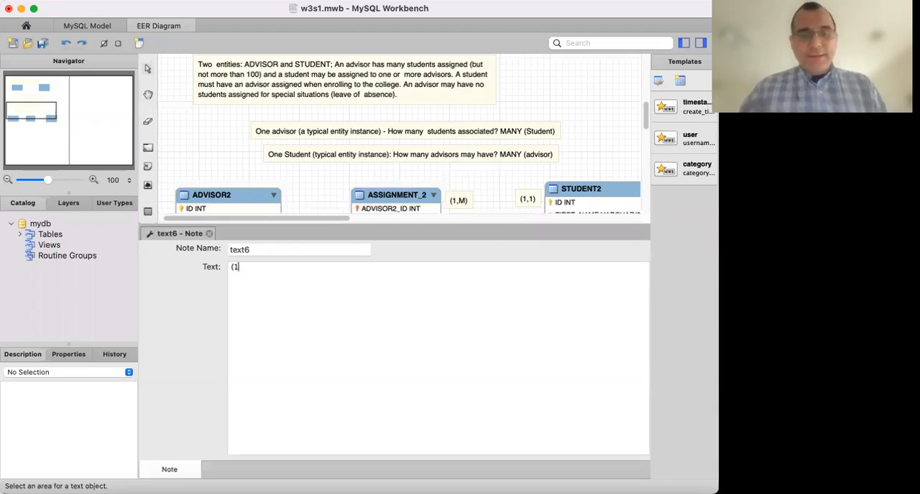
{"action": "type", "text": ",1)"}
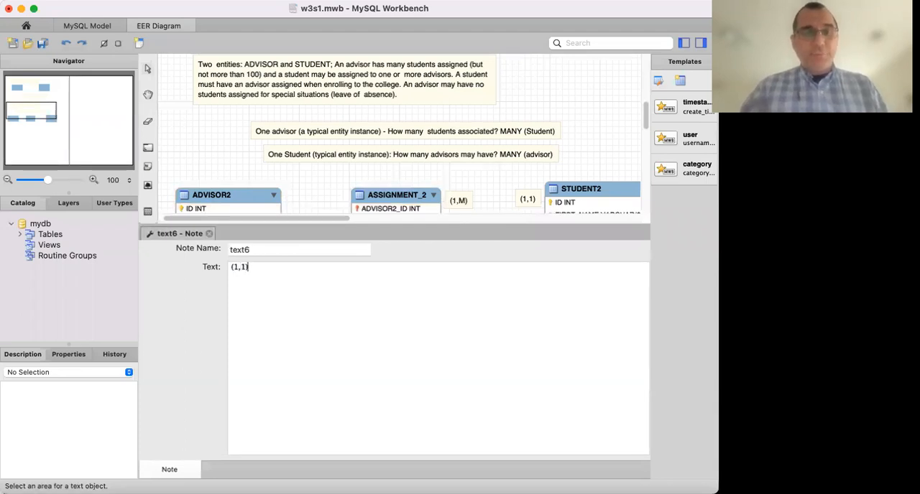
{"action": "left_click", "coordinate": [209, 234]}
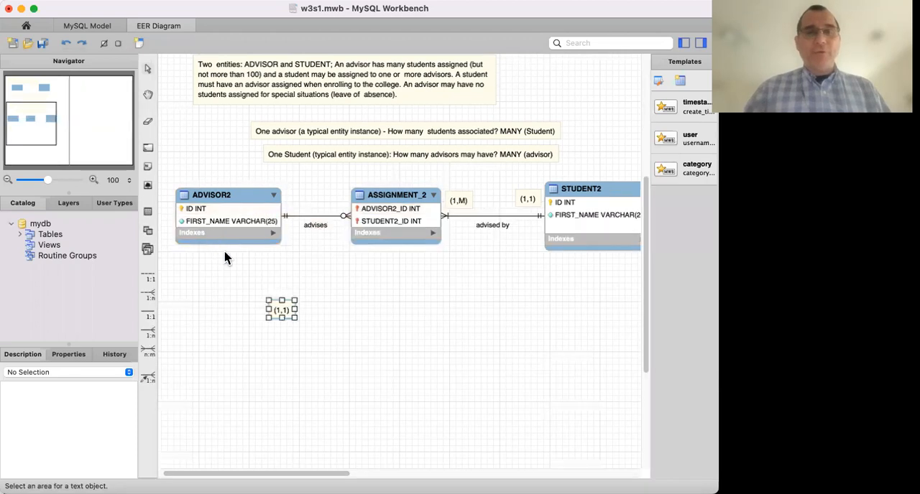
{"action": "left_click_drag", "start_coordinate": [293, 312], "coordinate": [303, 207]}
{"action": "left_click", "coordinate": [301, 267]}
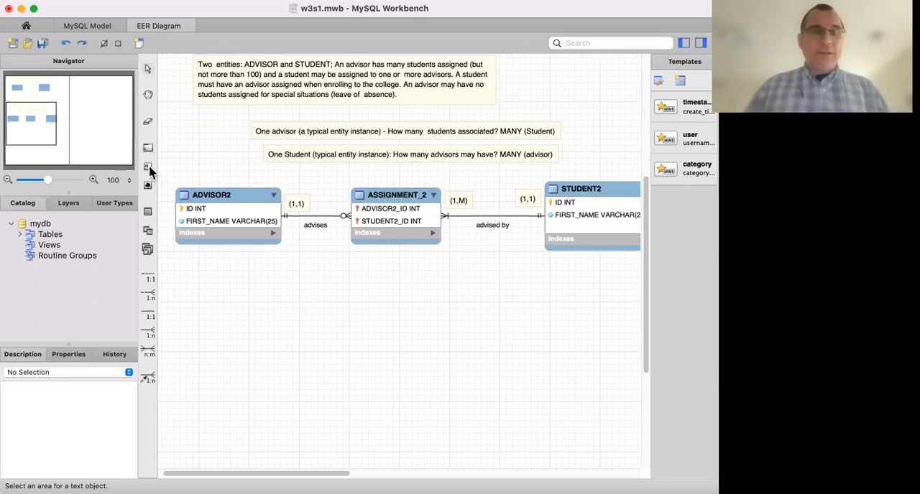
Add a light green text note below the "advises" relationship and replace its default text with an opening parenthesis.
{"action": "left_click", "coordinate": [185, 63]}
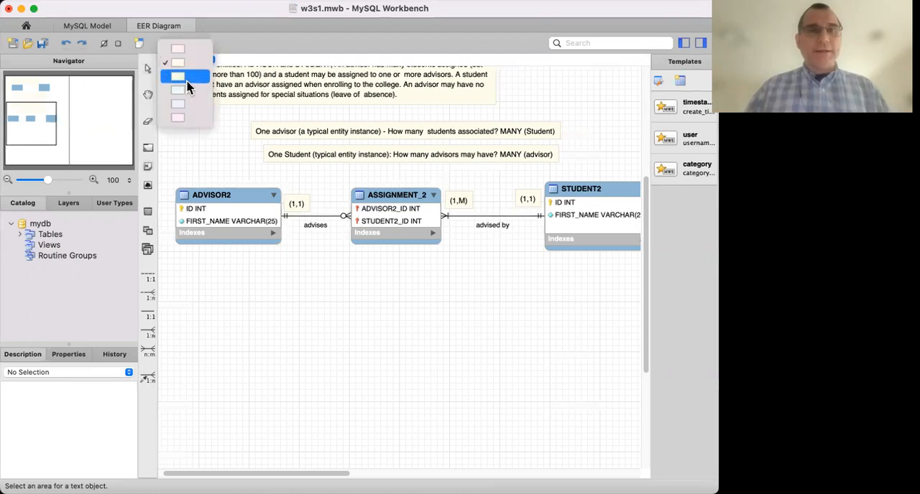
{"action": "left_click", "coordinate": [186, 78]}
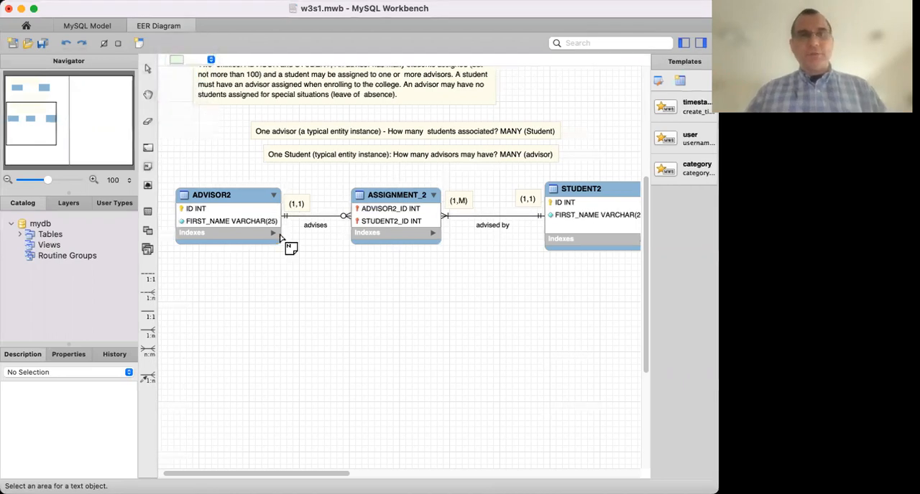
{"action": "left_click", "coordinate": [314, 290]}
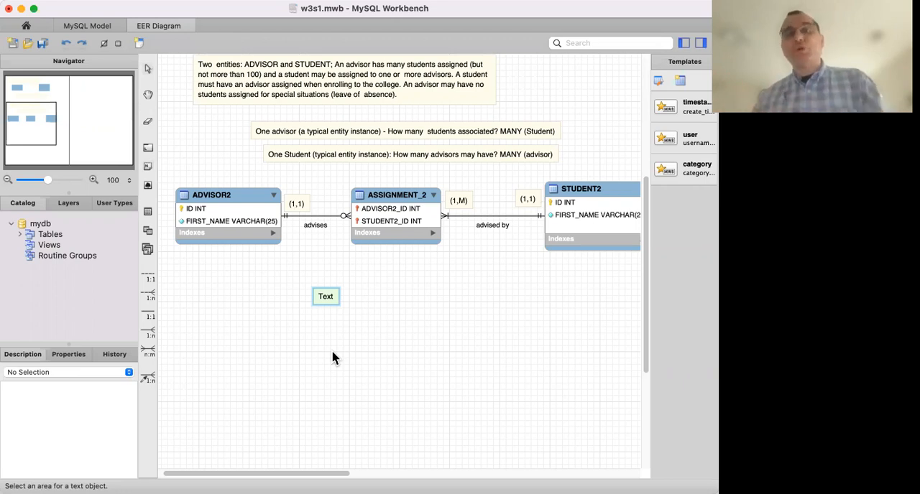
{"action": "double_click", "coordinate": [324, 300]}
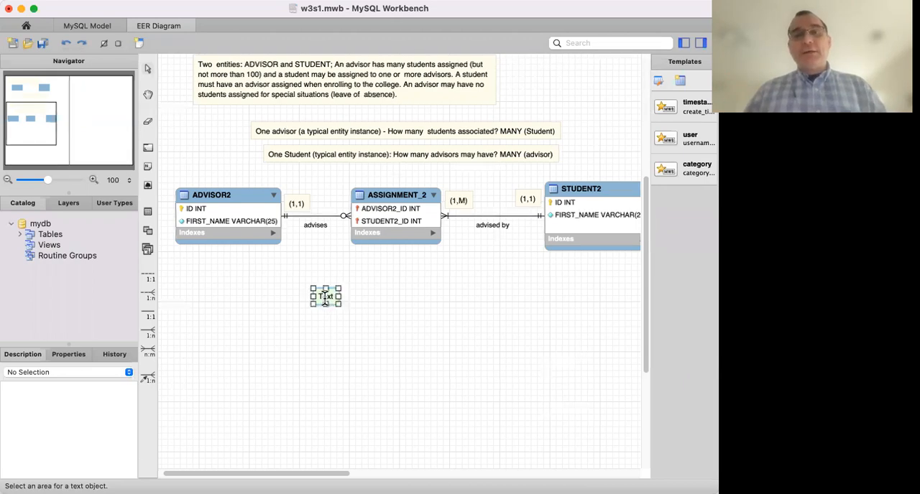
{"action": "double_click", "coordinate": [267, 270]}
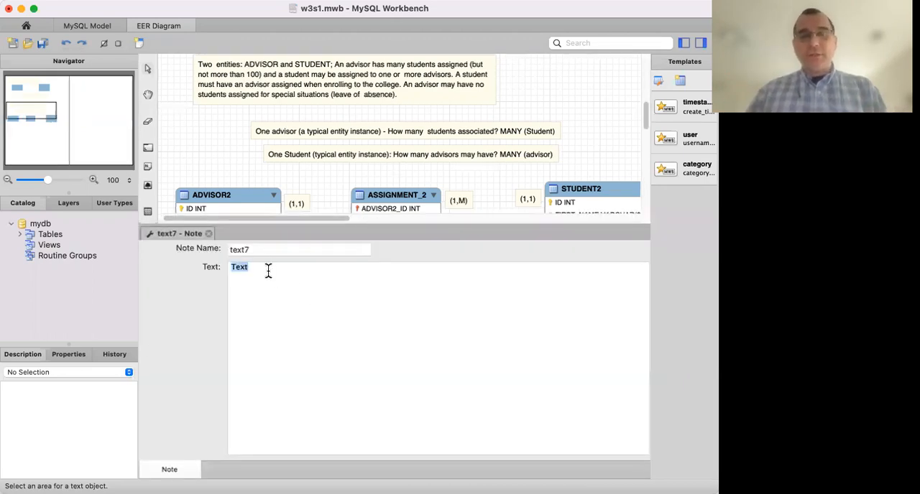
{"action": "type", "text": "("}
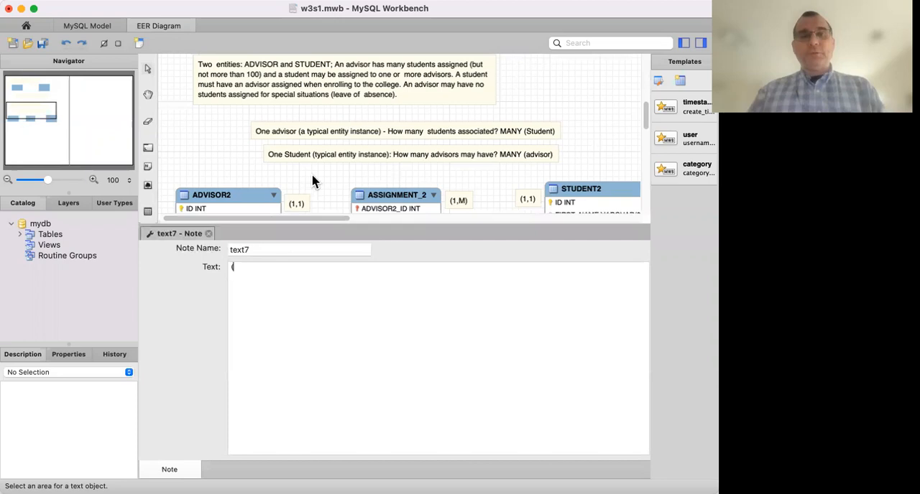
Check the business rules for an advisor's minimum number of students and extend the open note's text with "0,".
{"action": "scroll", "coordinate": [312, 180], "scroll_direction": "down", "scroll_amount": 3}
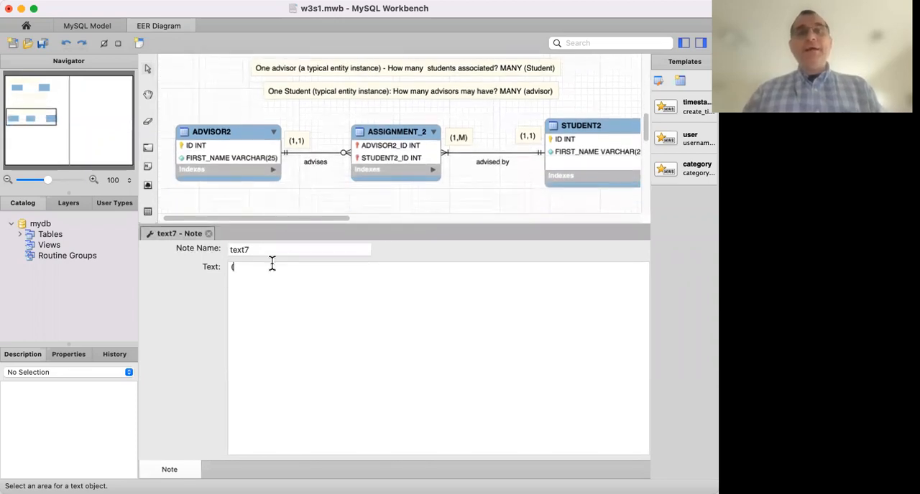
{"action": "scroll", "coordinate": [318, 173], "scroll_direction": "up", "scroll_amount": 1}
{"action": "scroll", "coordinate": [319, 173], "scroll_direction": "up", "scroll_amount": 1}
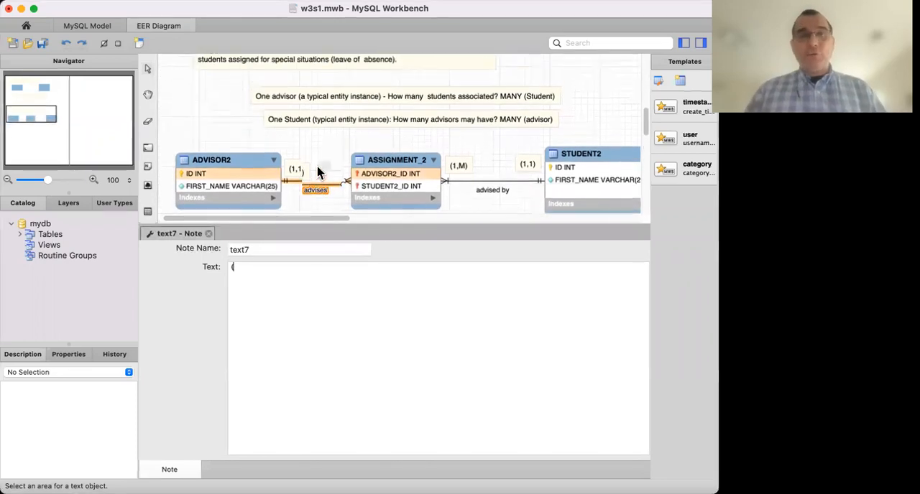
{"action": "scroll", "coordinate": [321, 173], "scroll_direction": "down", "scroll_amount": 1}
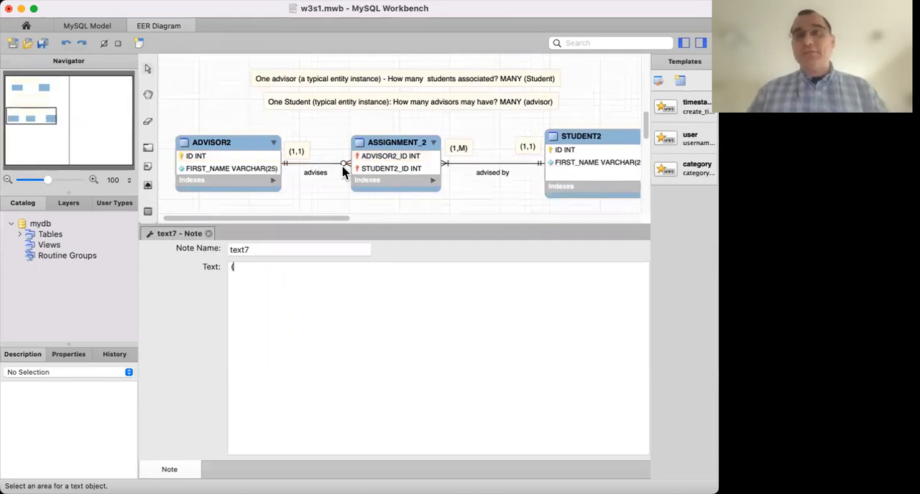
{"action": "scroll", "coordinate": [338, 148], "scroll_direction": "up", "scroll_amount": 5}
{"action": "scroll", "coordinate": [338, 148], "scroll_direction": "down", "scroll_amount": 3}
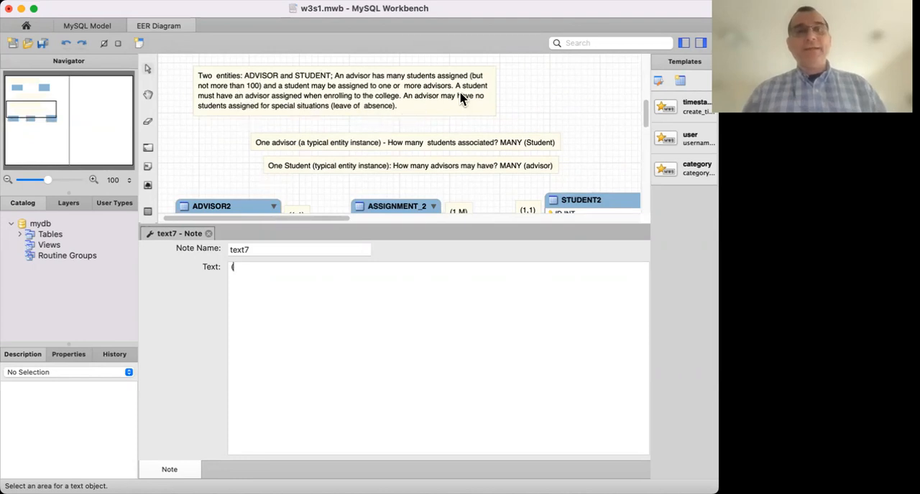
{"action": "scroll", "coordinate": [454, 105], "scroll_direction": "down", "scroll_amount": 3}
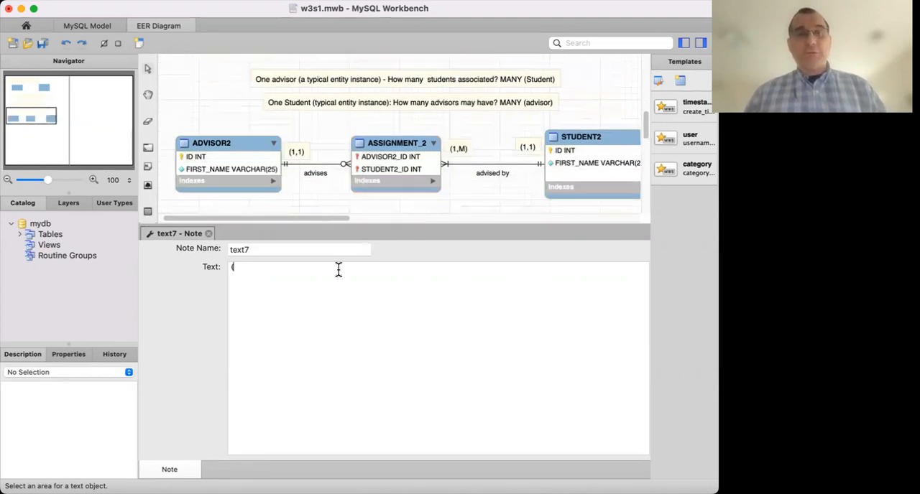
{"action": "type", "text": "0,"}
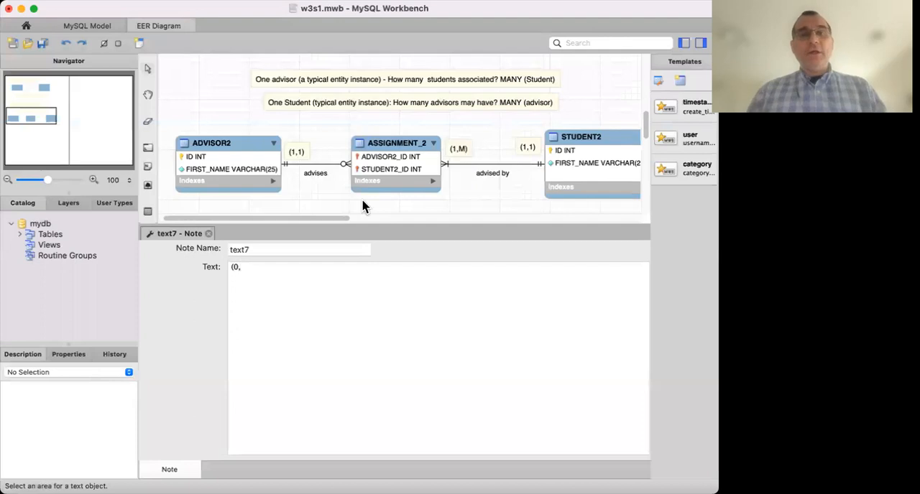
Complete the note's text as "(0,100)" and place it above the "advises" relationship line next to ASSIGNMENT_2.
{"action": "scroll", "coordinate": [346, 162], "scroll_direction": "up", "scroll_amount": 5}
{"action": "scroll", "coordinate": [344, 160], "scroll_direction": "up", "scroll_amount": 2}
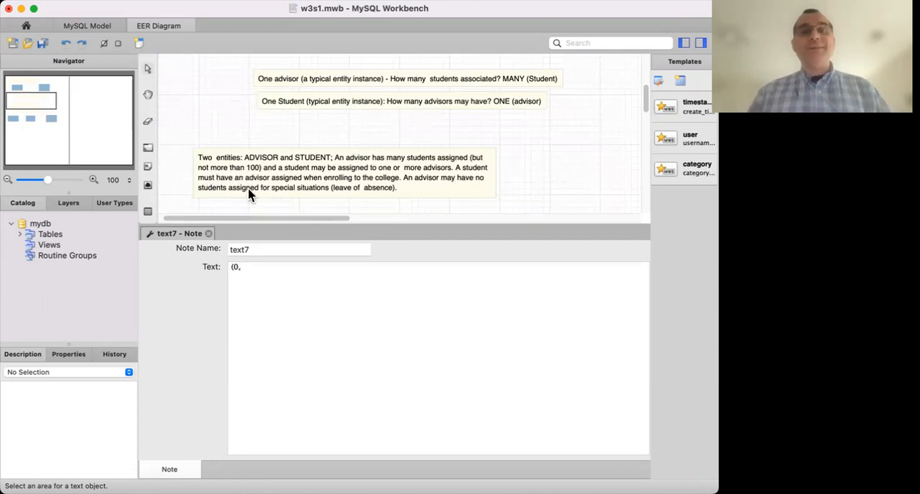
{"action": "scroll", "coordinate": [325, 125], "scroll_direction": "down", "scroll_amount": 1}
{"action": "scroll", "coordinate": [324, 125], "scroll_direction": "down", "scroll_amount": 5}
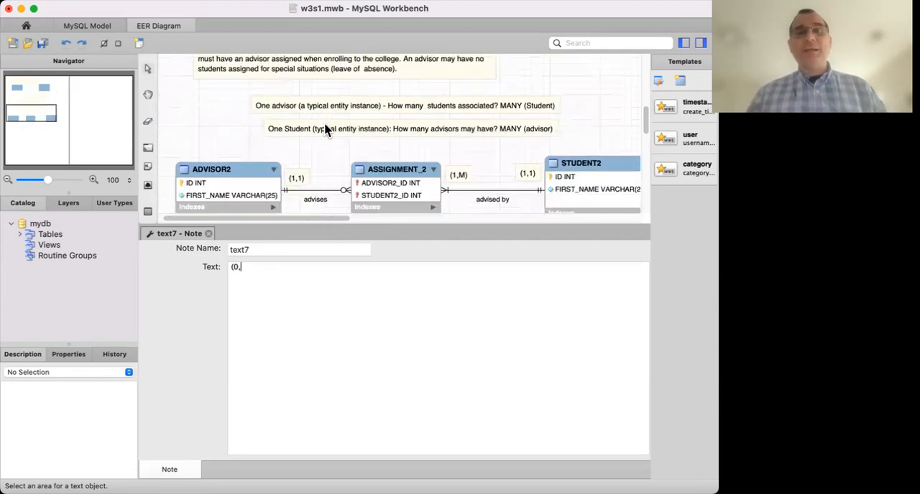
{"action": "type", "text": "100)"}
{"action": "left_click", "coordinate": [209, 234]}
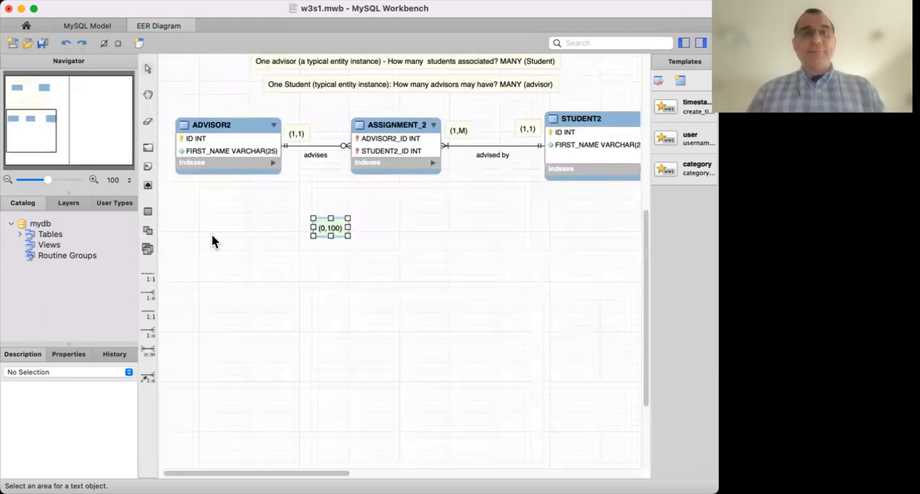
{"action": "left_click_drag", "start_coordinate": [335, 230], "coordinate": [336, 135]}
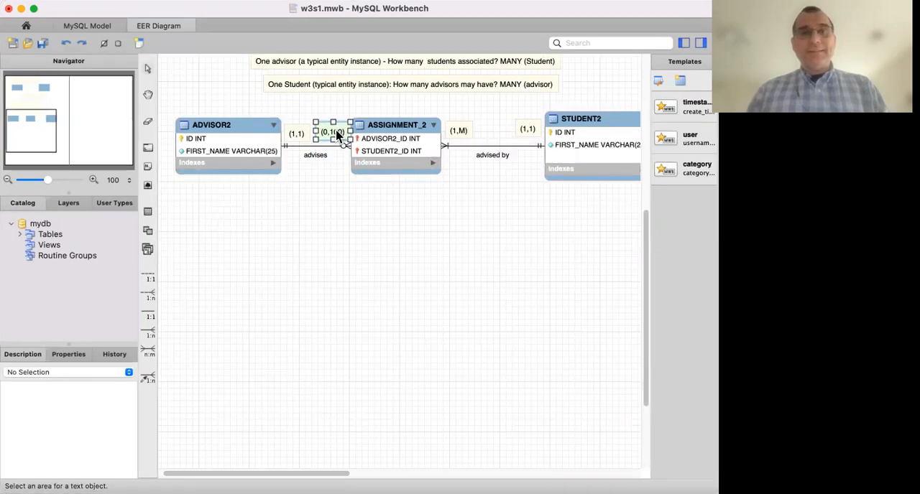
{"action": "left_click", "coordinate": [340, 182]}
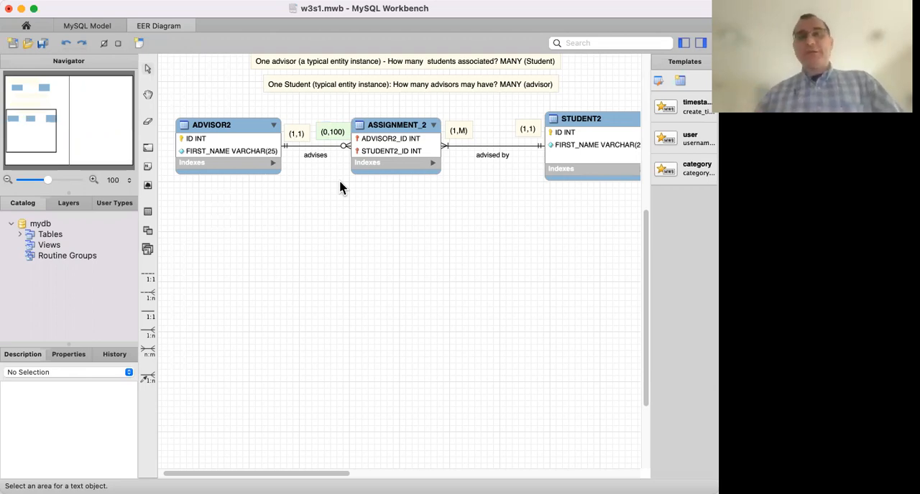
{"action": "scroll", "coordinate": [339, 182], "scroll_direction": "up", "scroll_amount": 1}
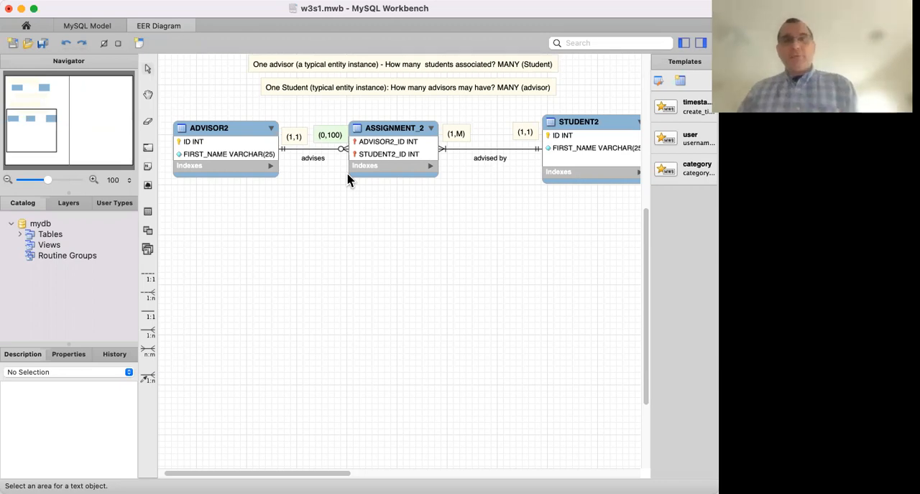
{"action": "scroll", "coordinate": [325, 214], "scroll_direction": "up", "scroll_amount": 2}
{"action": "scroll", "coordinate": [325, 213], "scroll_direction": "up", "scroll_amount": 5}
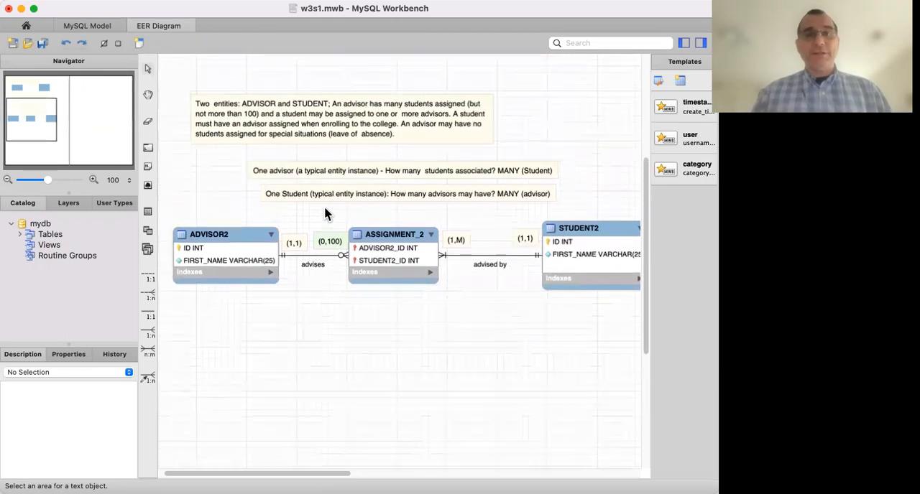